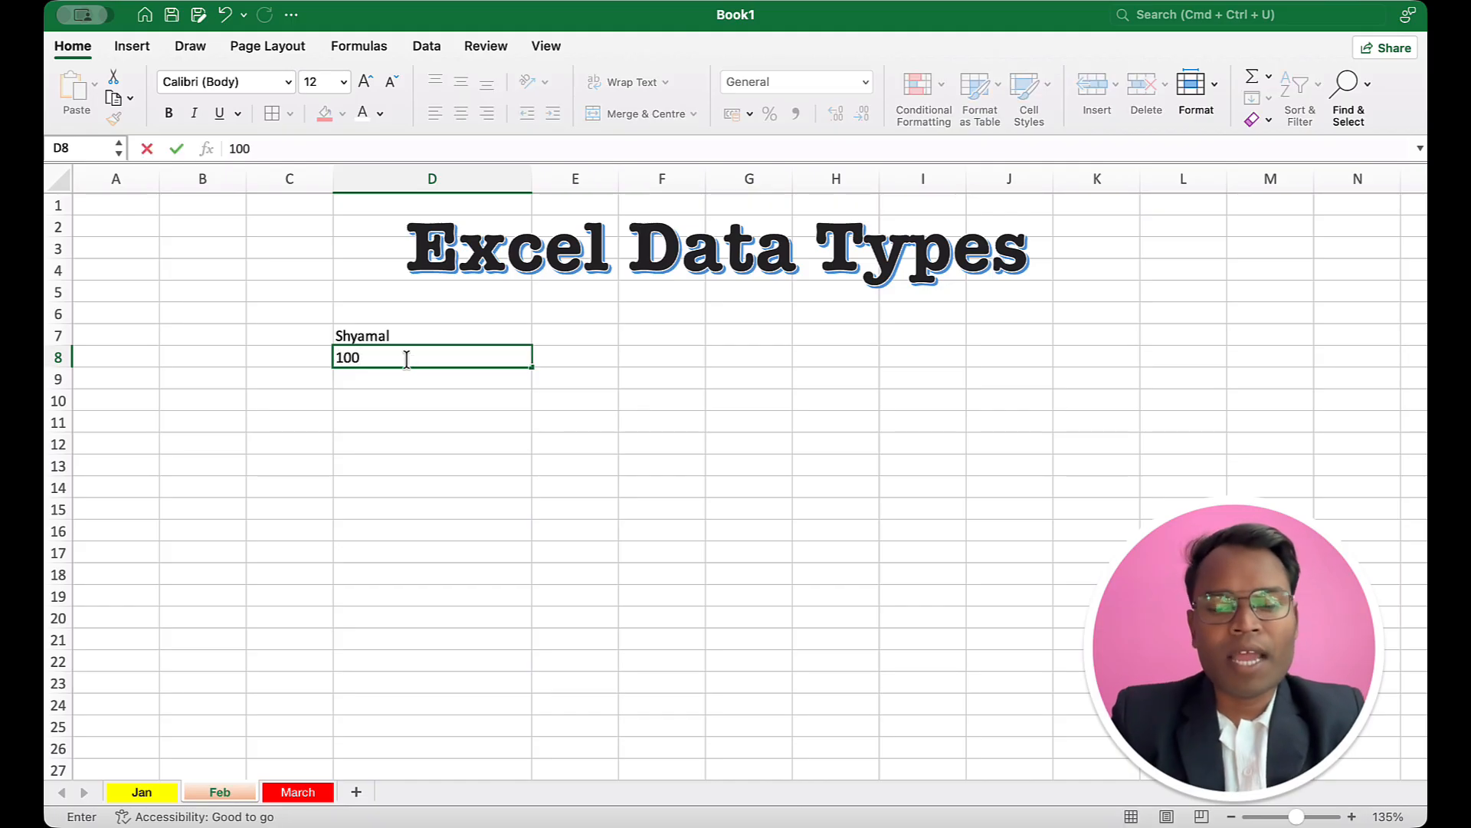
Step: Enter the number 100 in cell D8 and compare its alignment with the text in D7
key(Return)
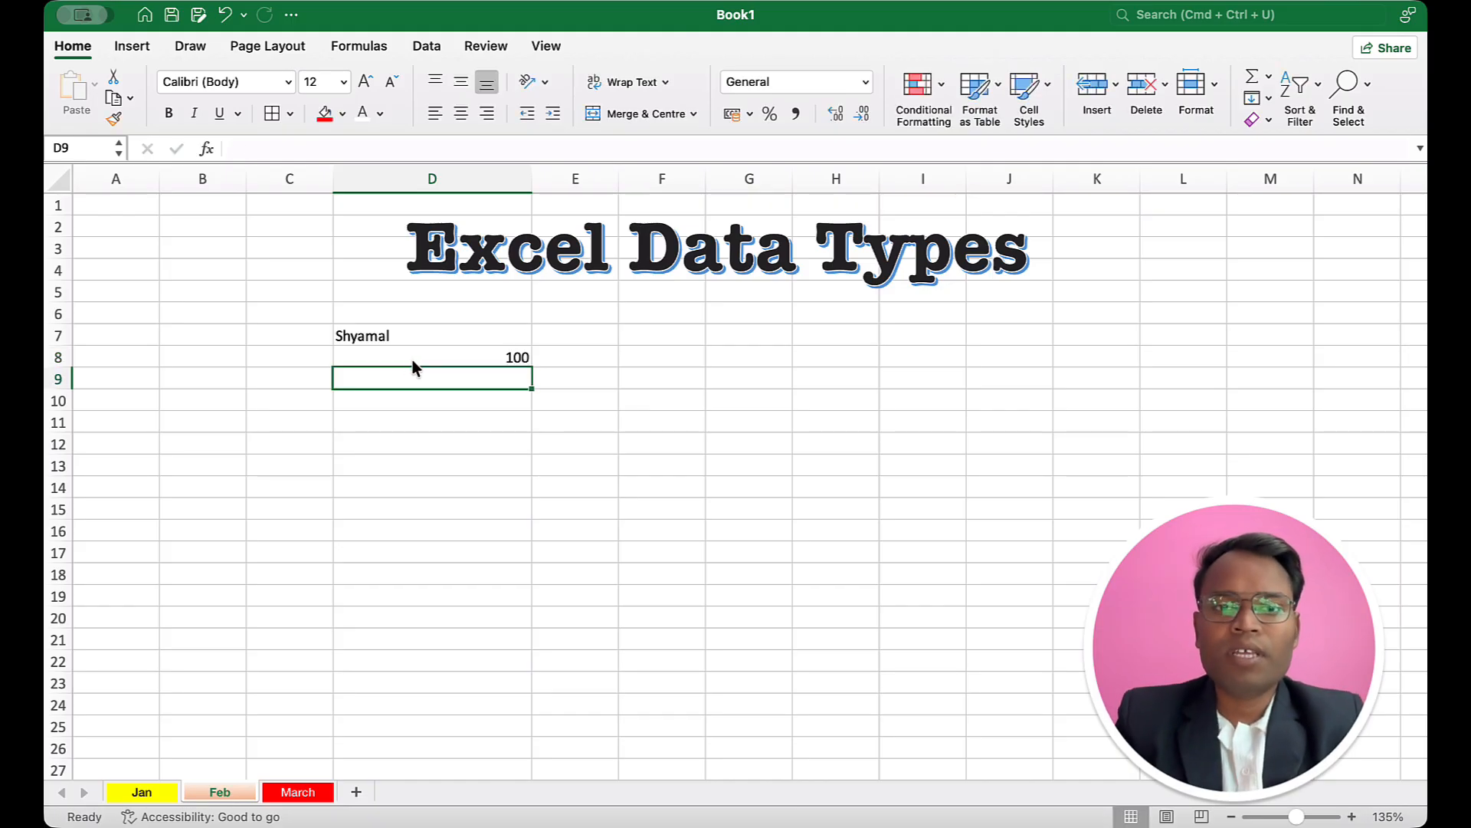
click(451, 336)
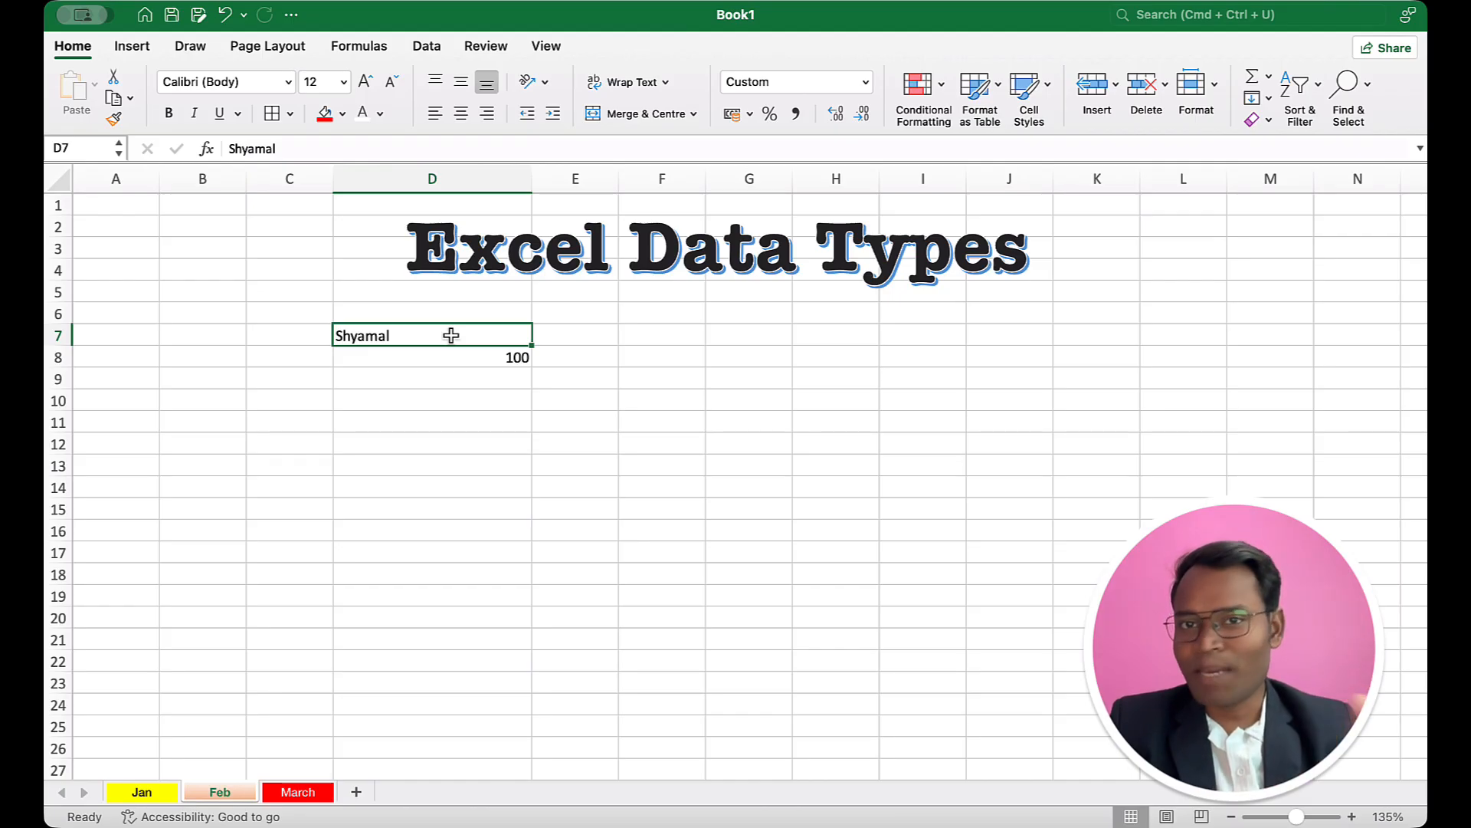
click(456, 350)
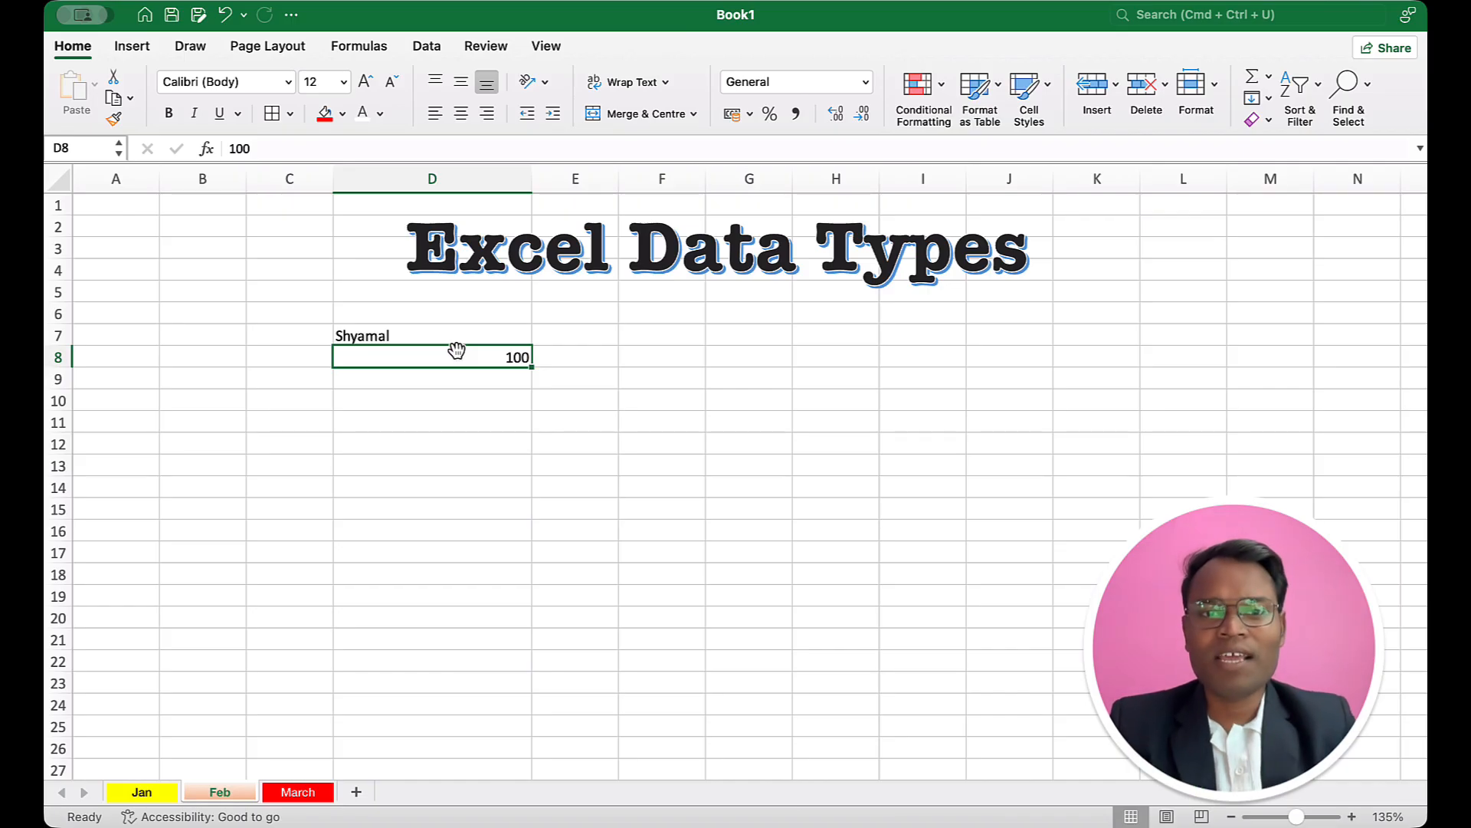
Step: Enter the date 9/1/2026 in cell E7 and inspect how it is stored
click(558, 339)
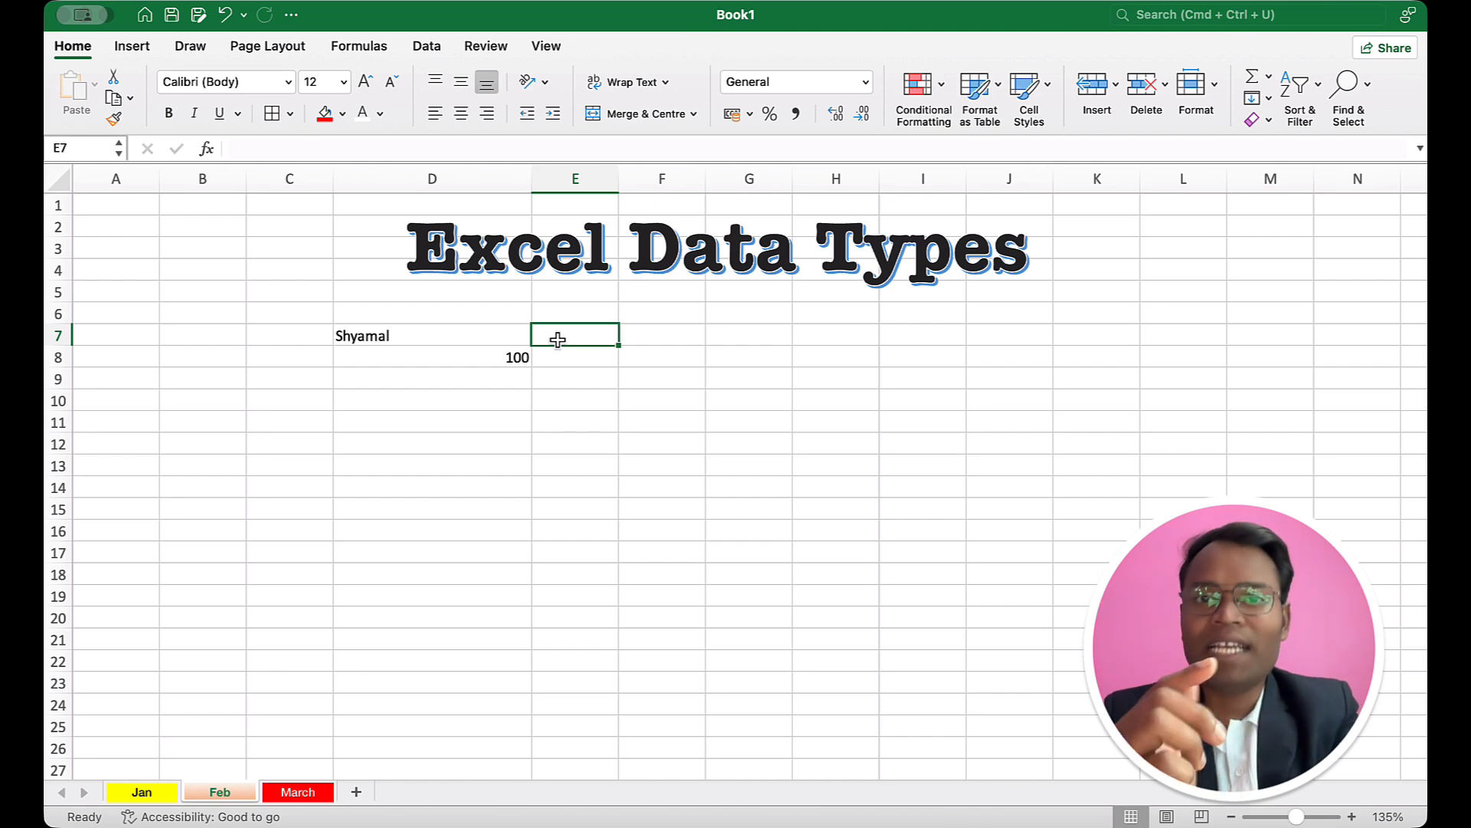
text(9-)
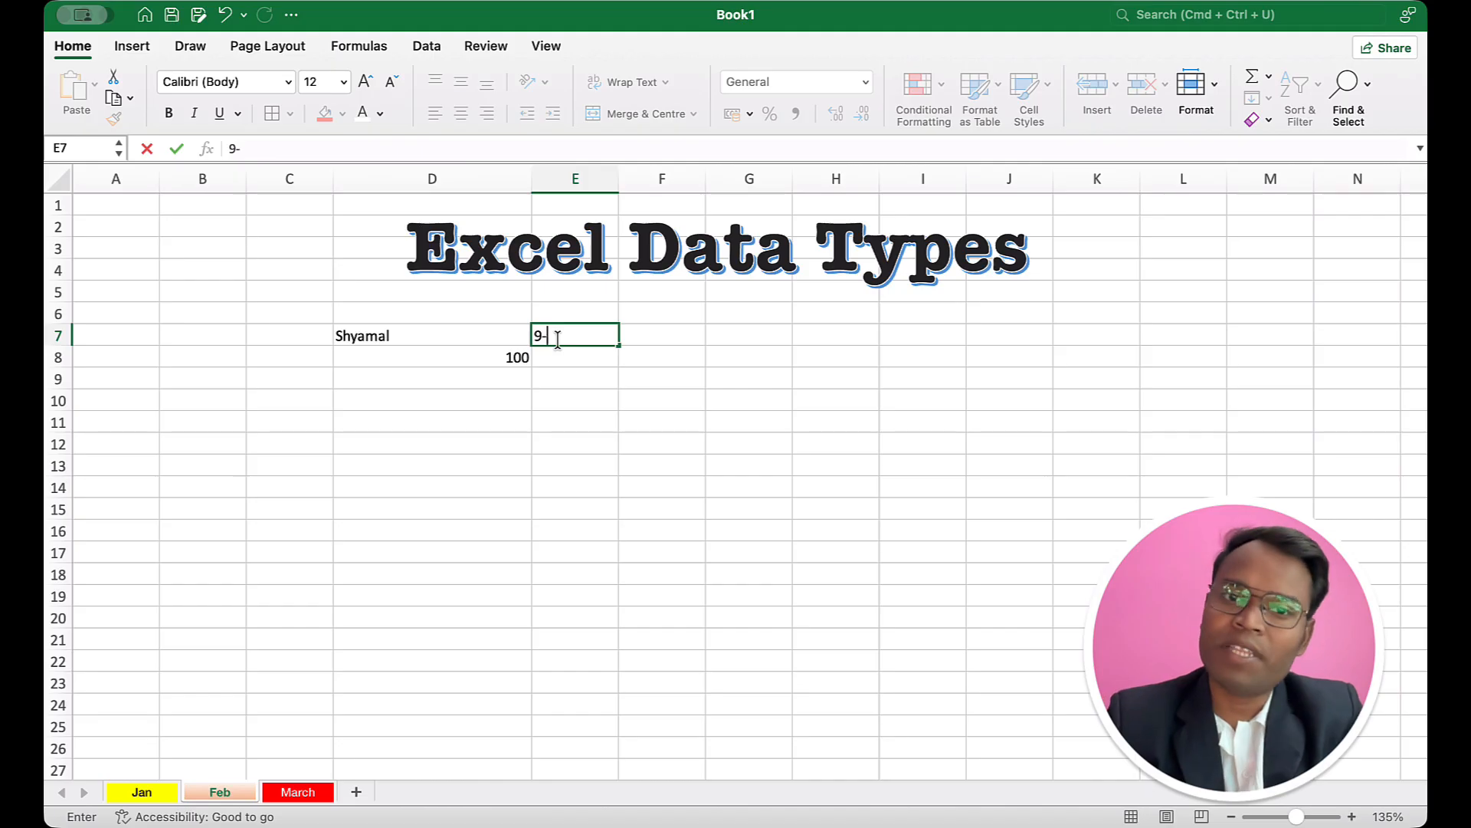
key(BackSpace)
text(/)
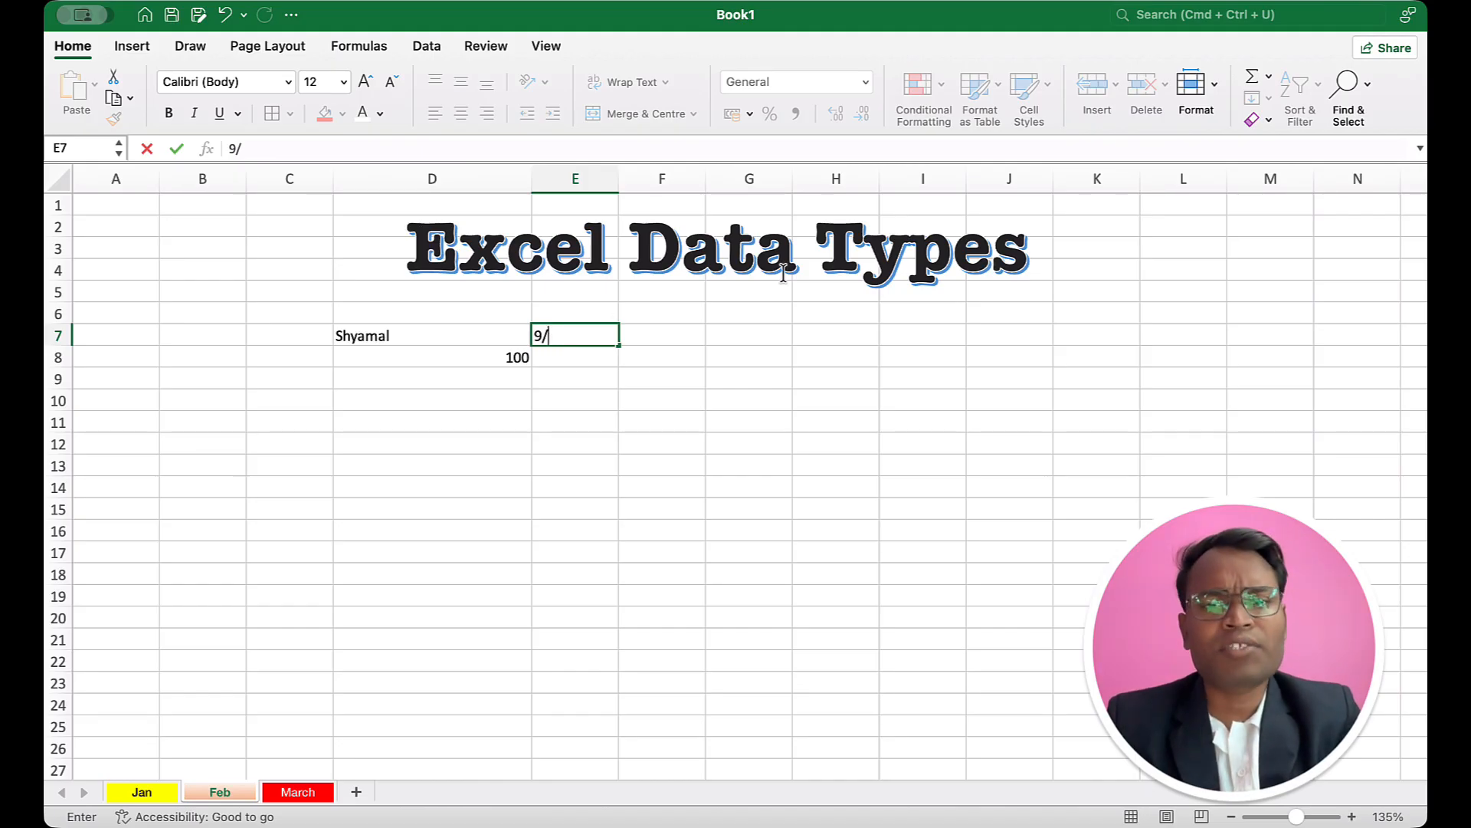
text(1/2026)
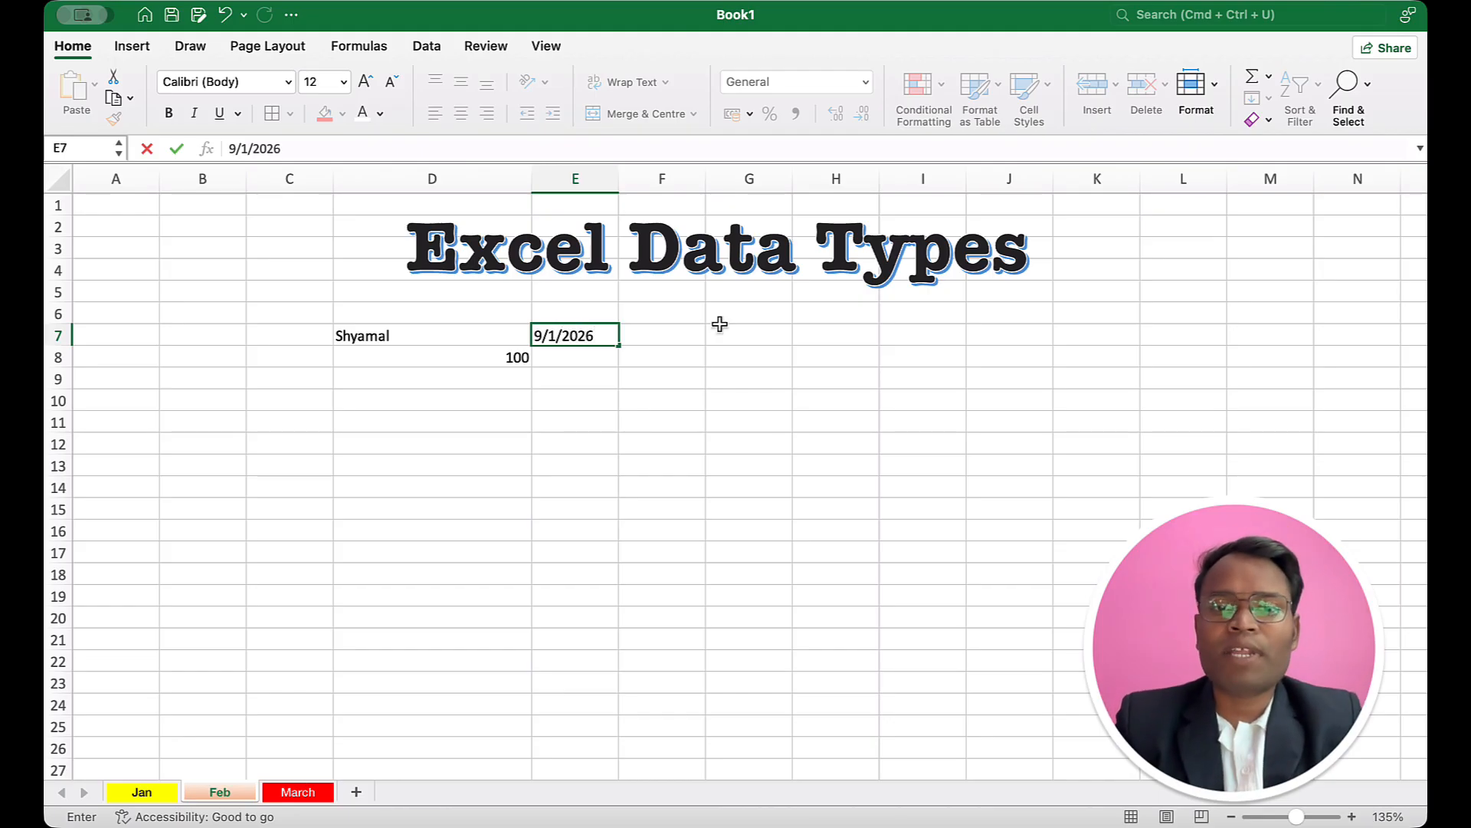
click(576, 383)
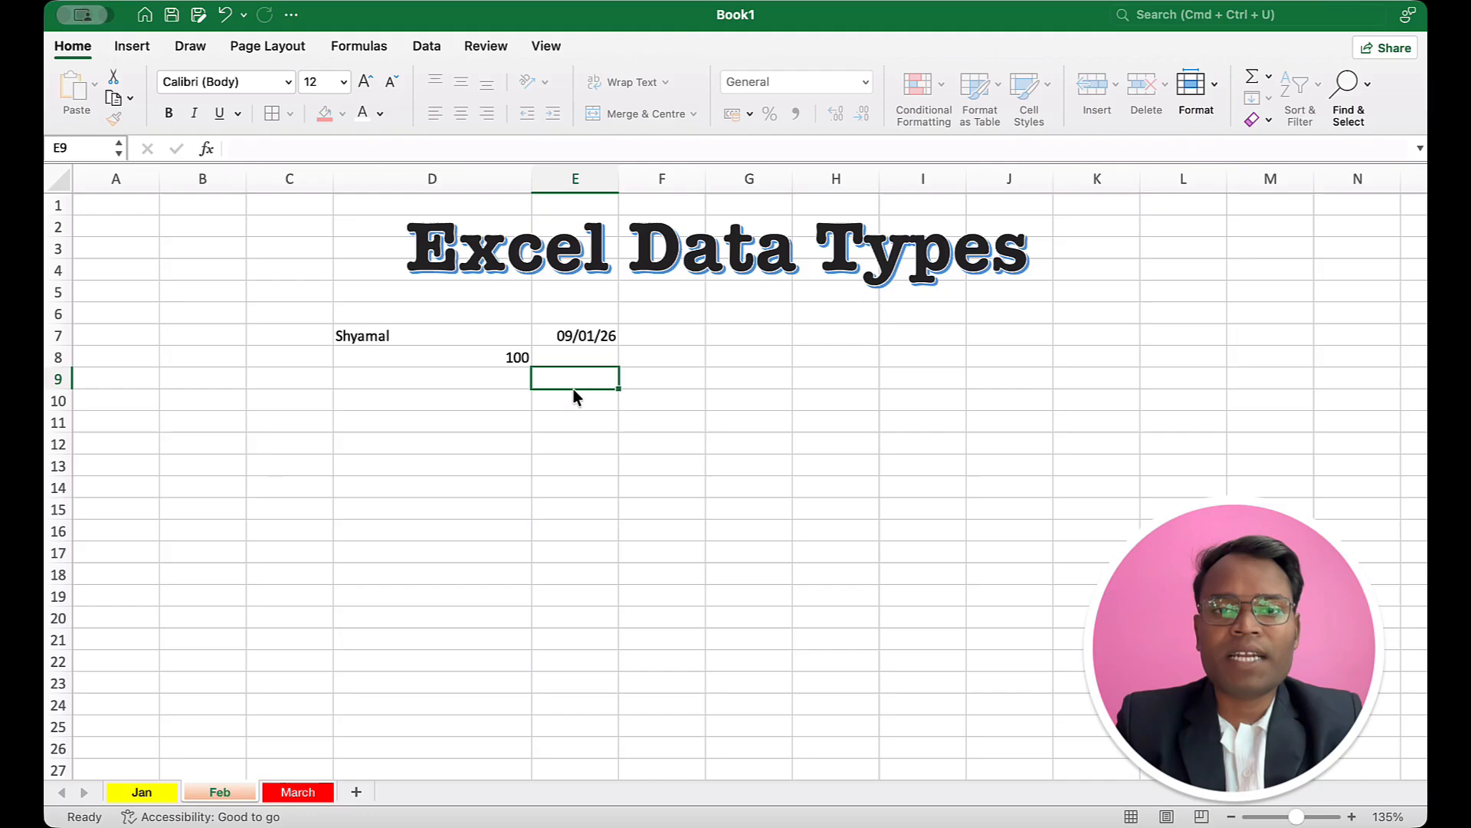
click(583, 338)
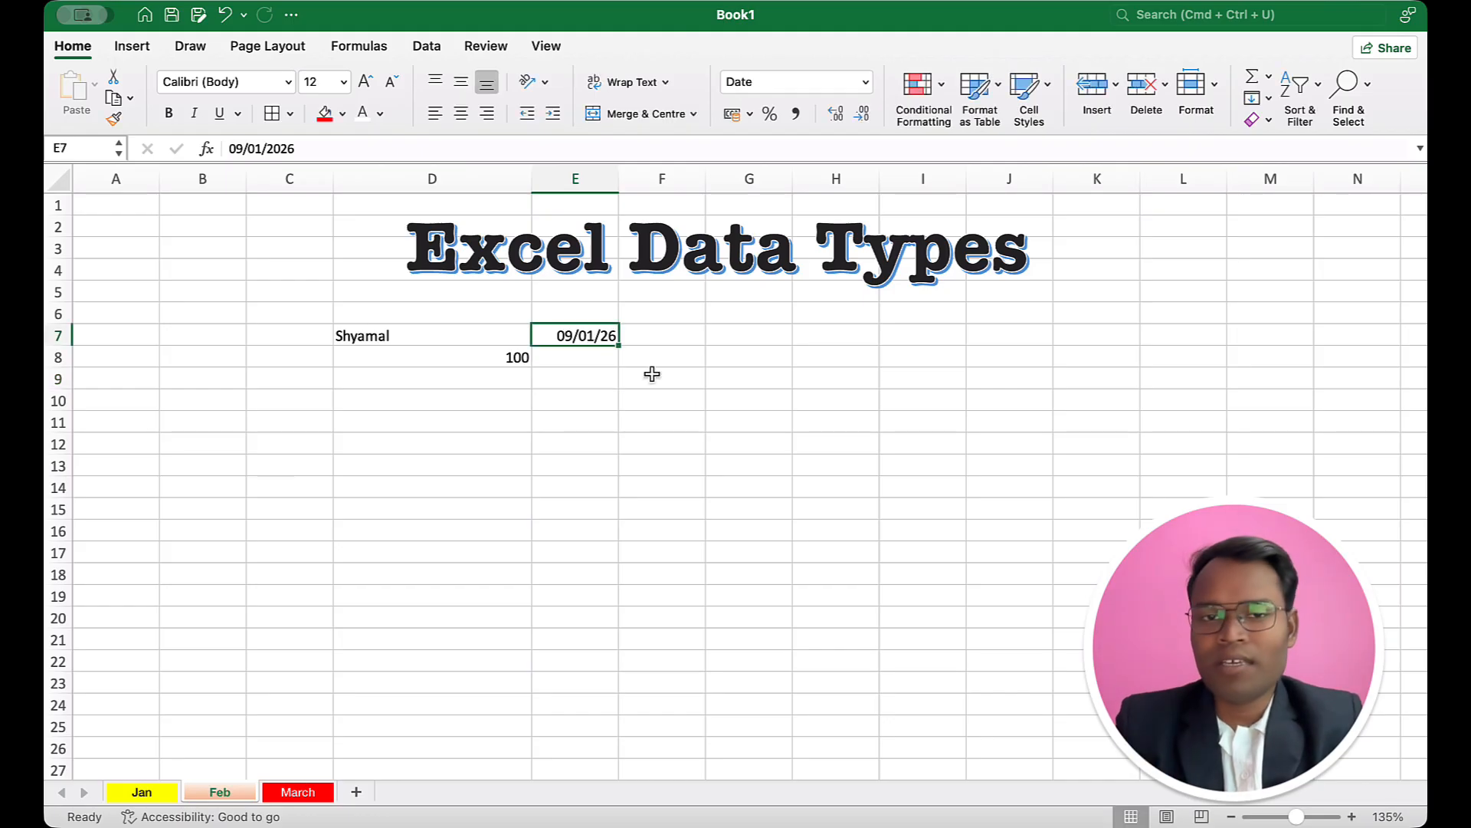
Step: Enter the time 4:15 in cell E8 and inspect how it is stored
click(593, 358)
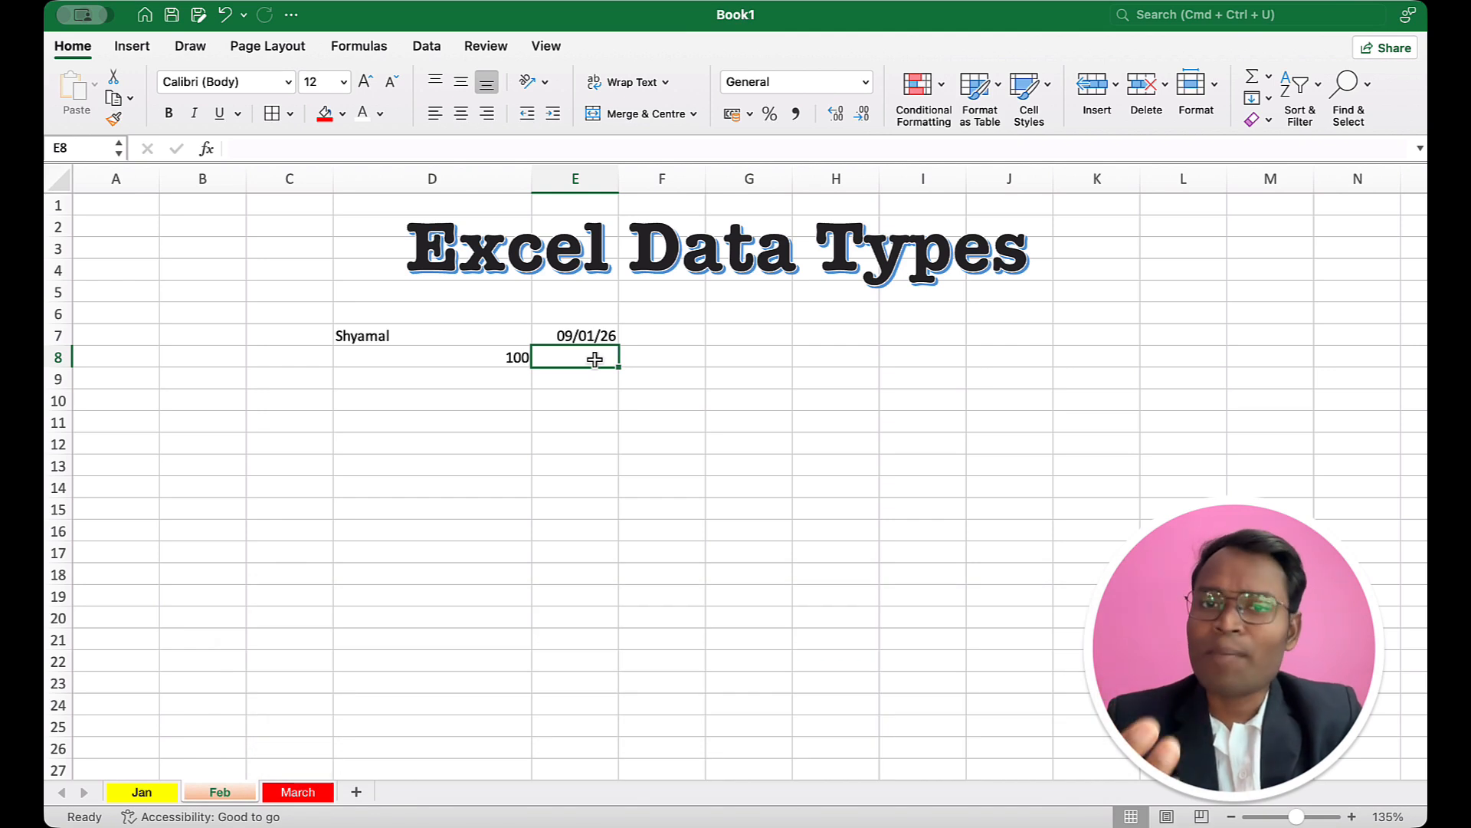
text(4)
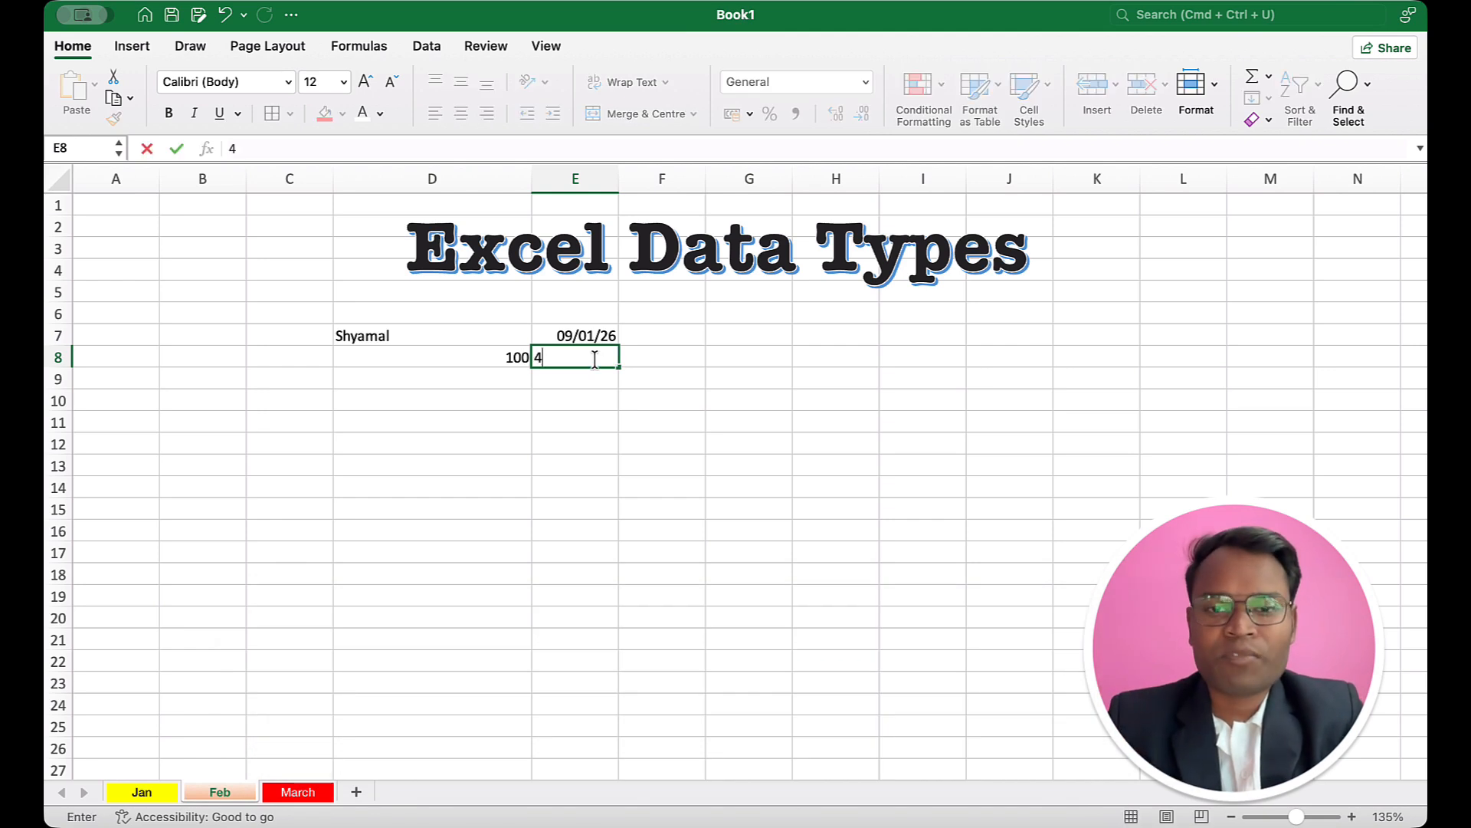
text(:15)
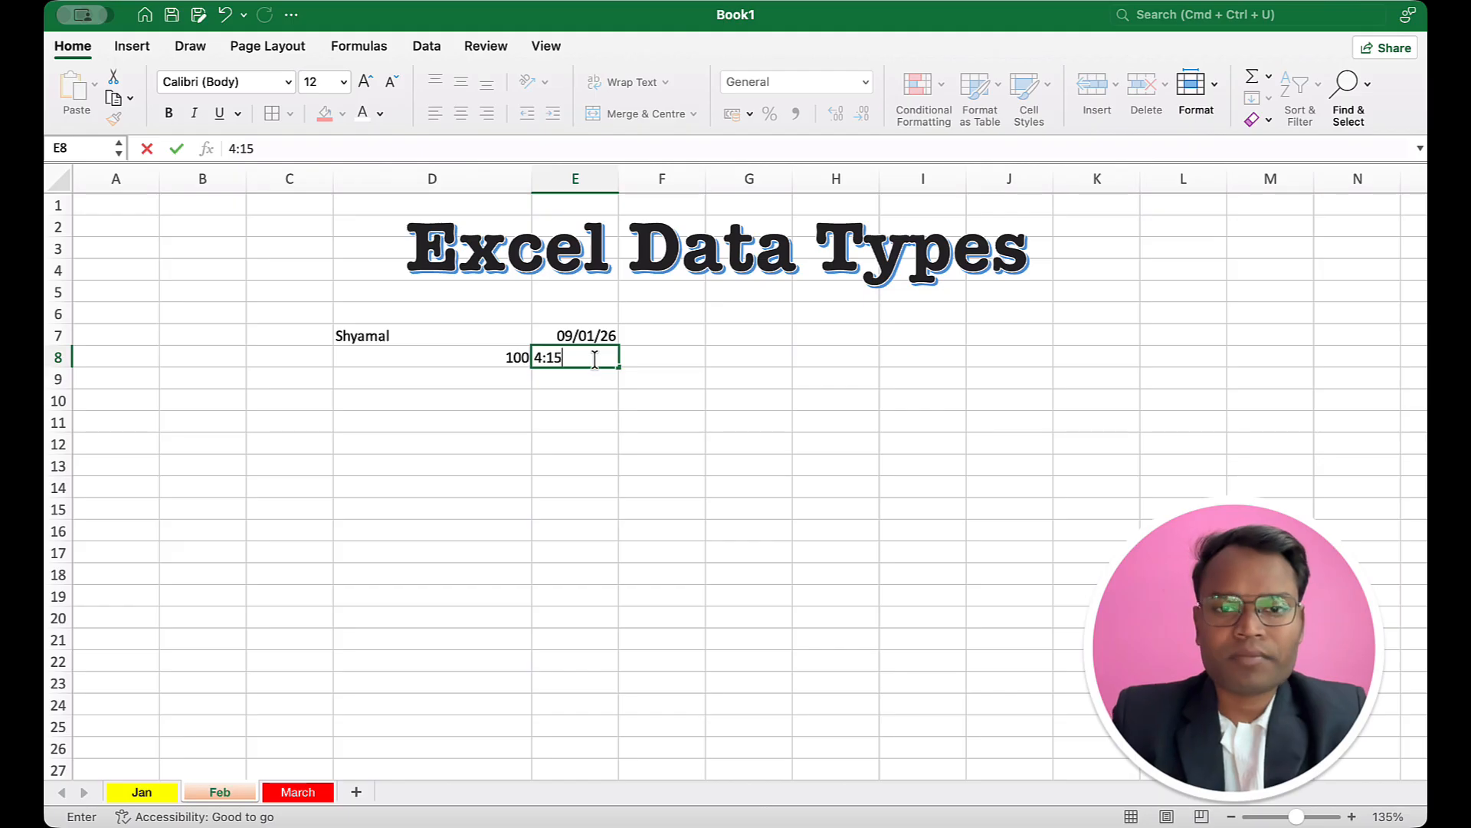
click(582, 387)
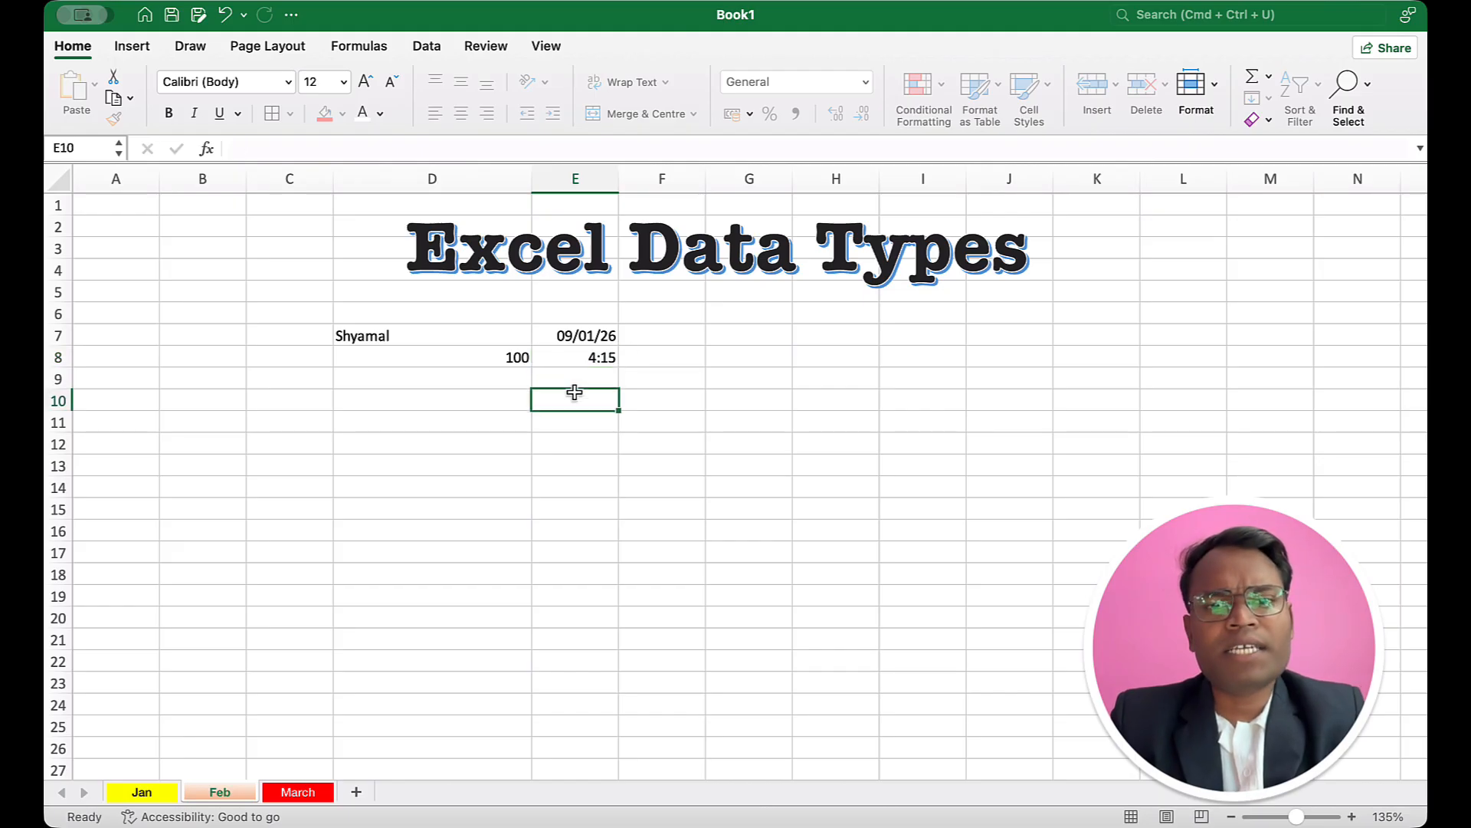
click(608, 361)
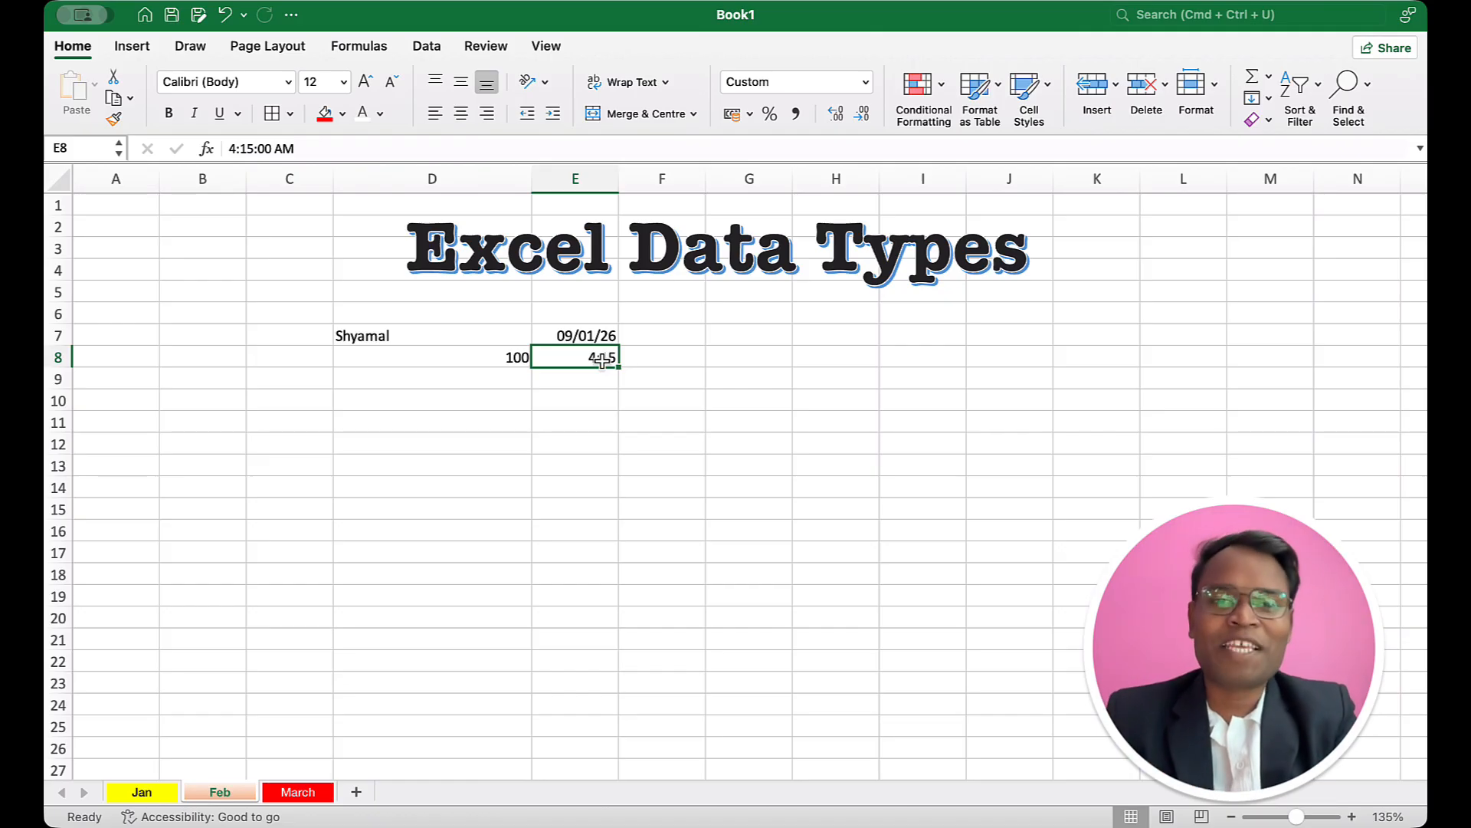
Step: Clear the sample text, number, date and time entries from cells D7:E8
drag(503, 336, 575, 338)
key(Delete)
click(577, 343)
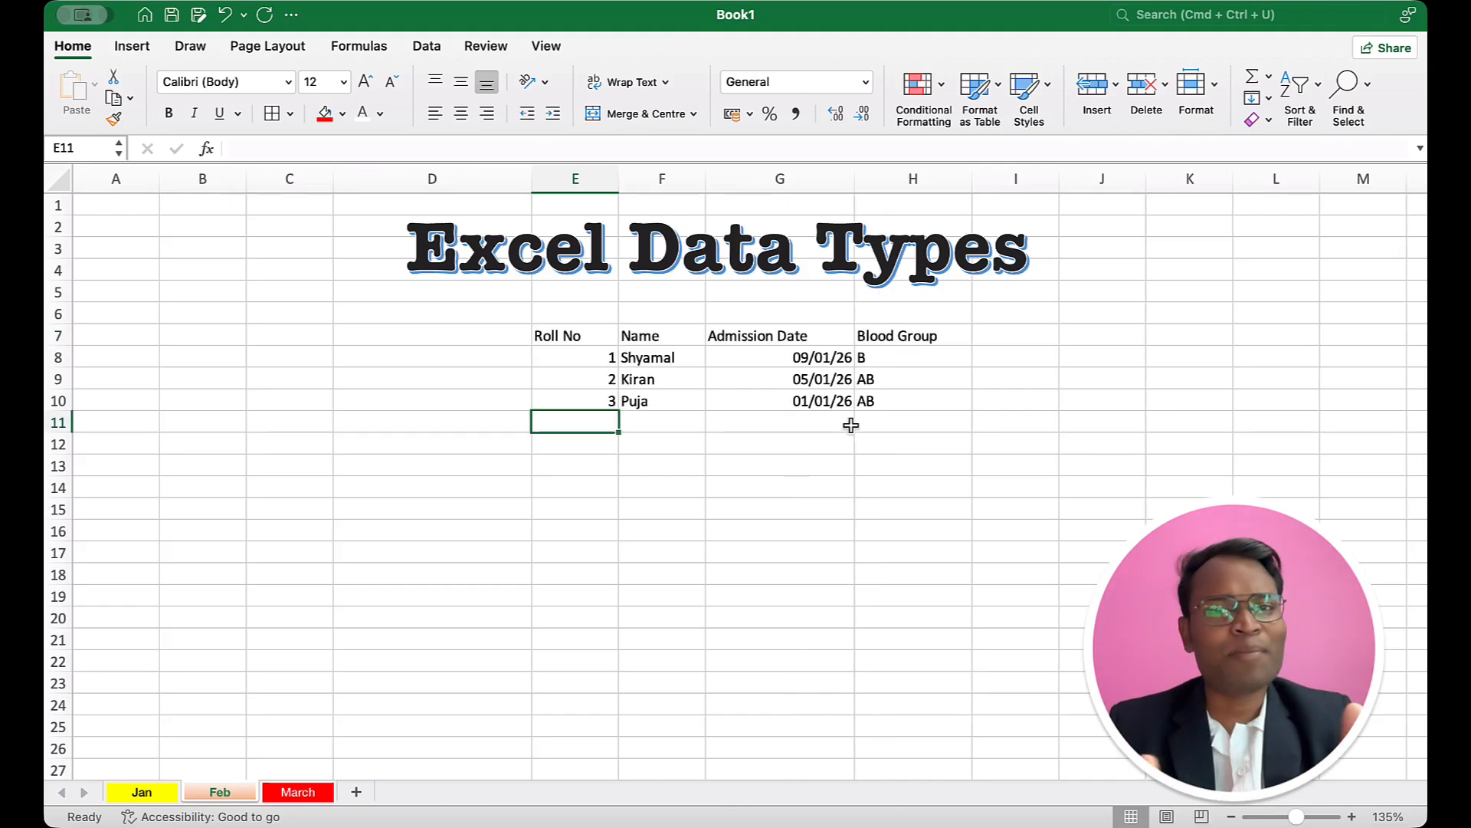
Step: Apply all borders to the student table in E7:H10 and make its header row bold
drag(567, 331, 877, 401)
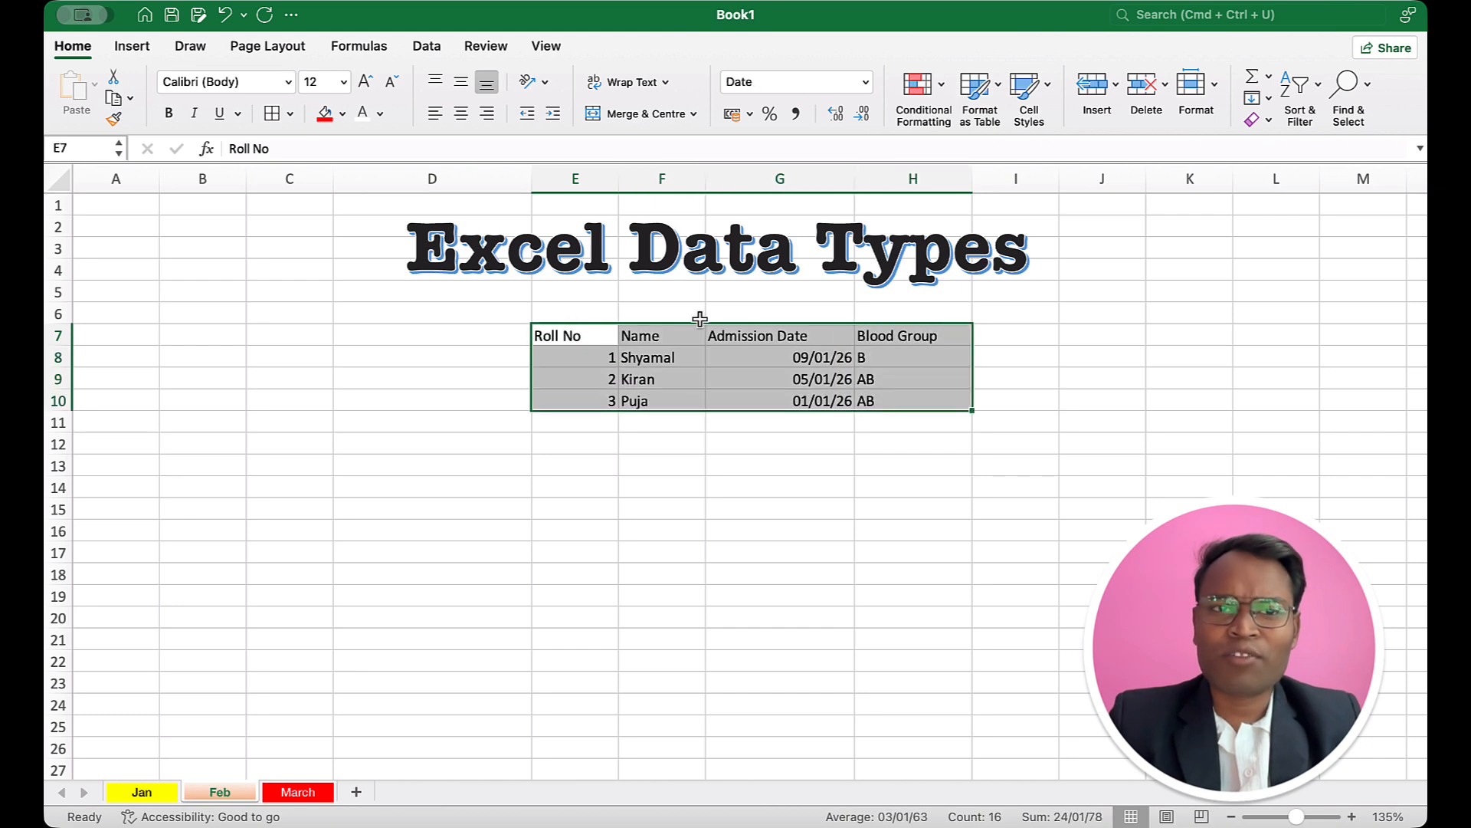
click(276, 115)
click(559, 338)
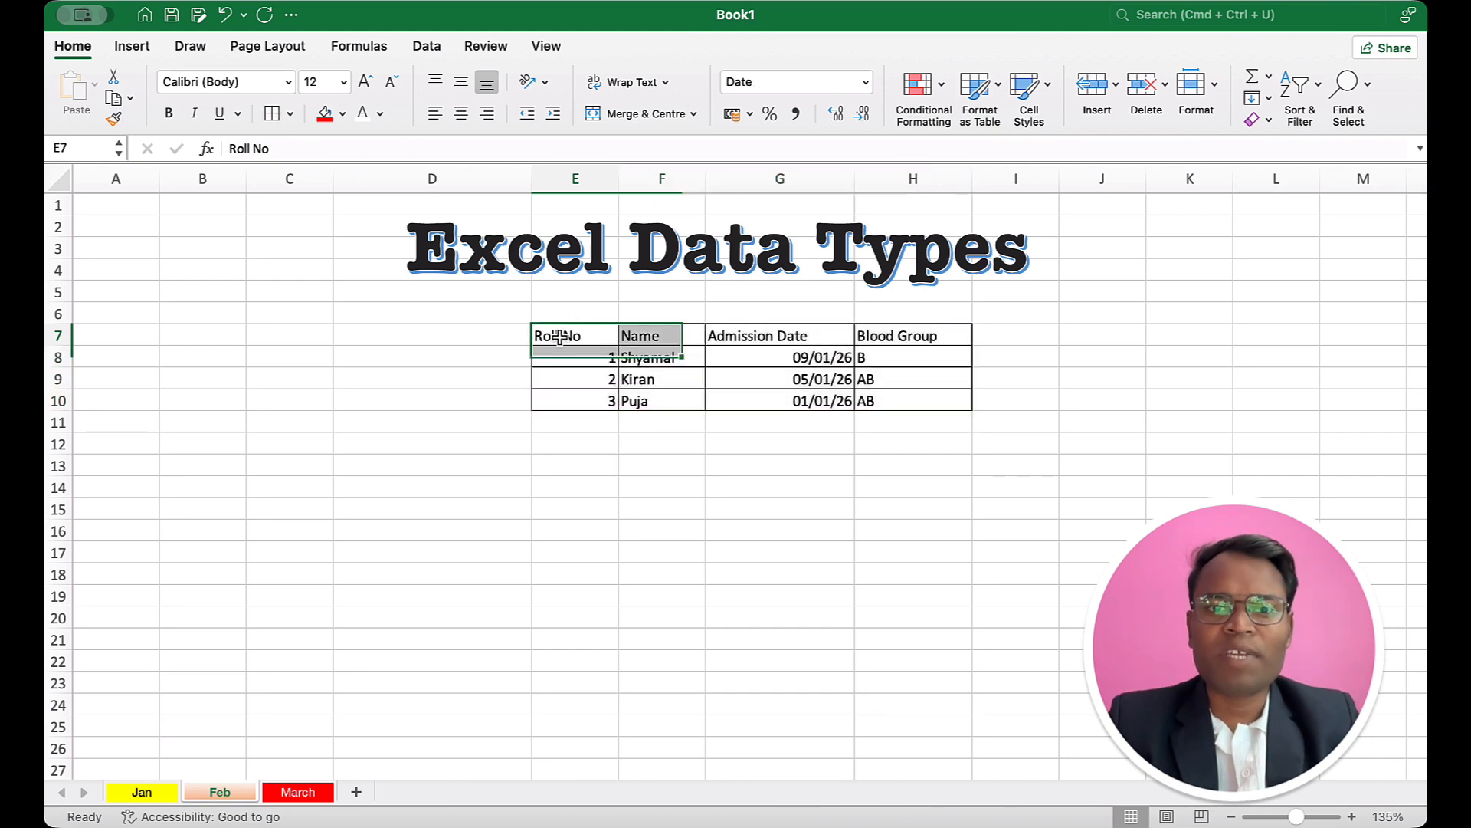
drag(560, 338, 881, 336)
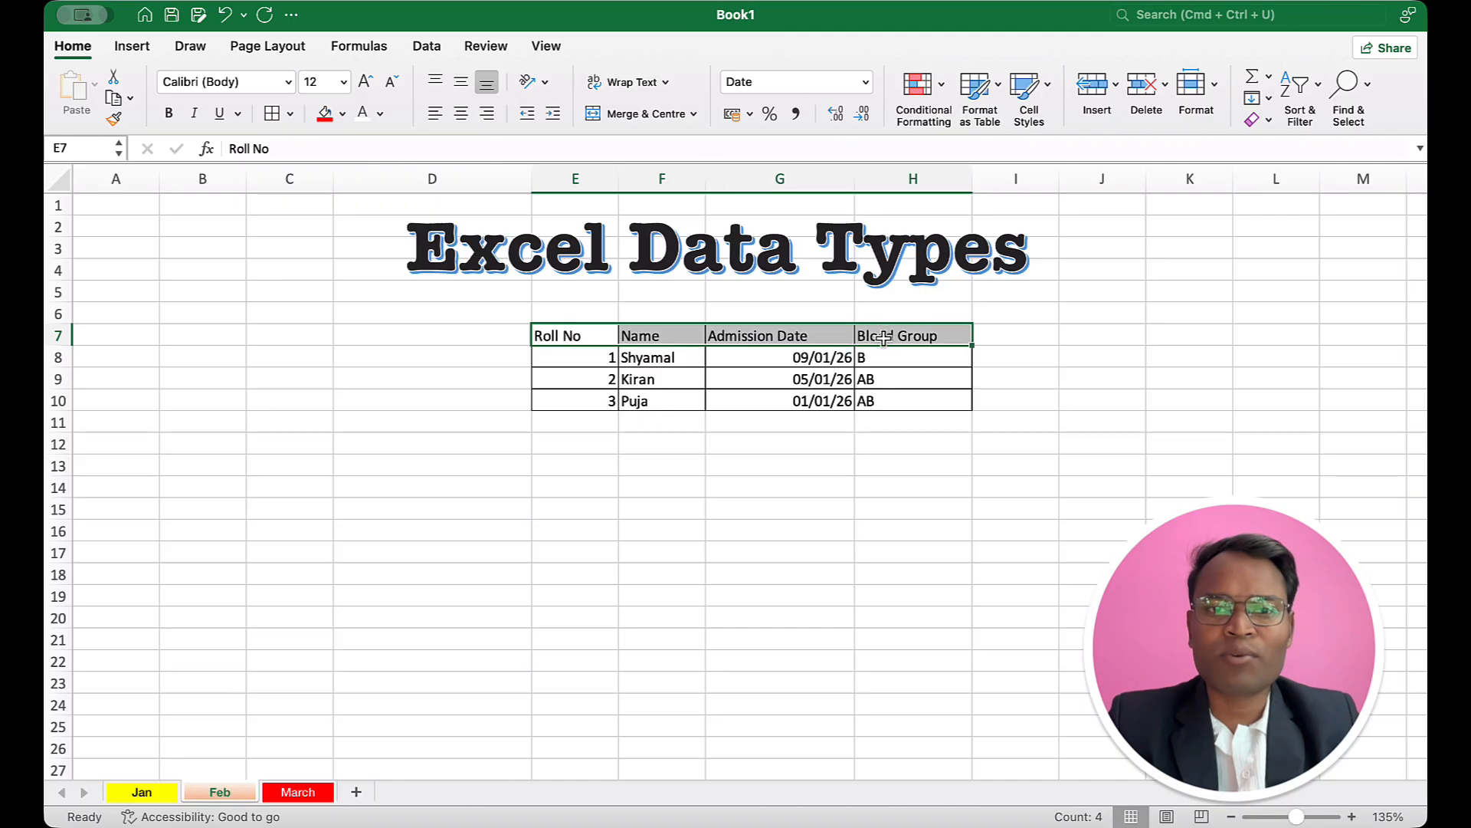
click(170, 113)
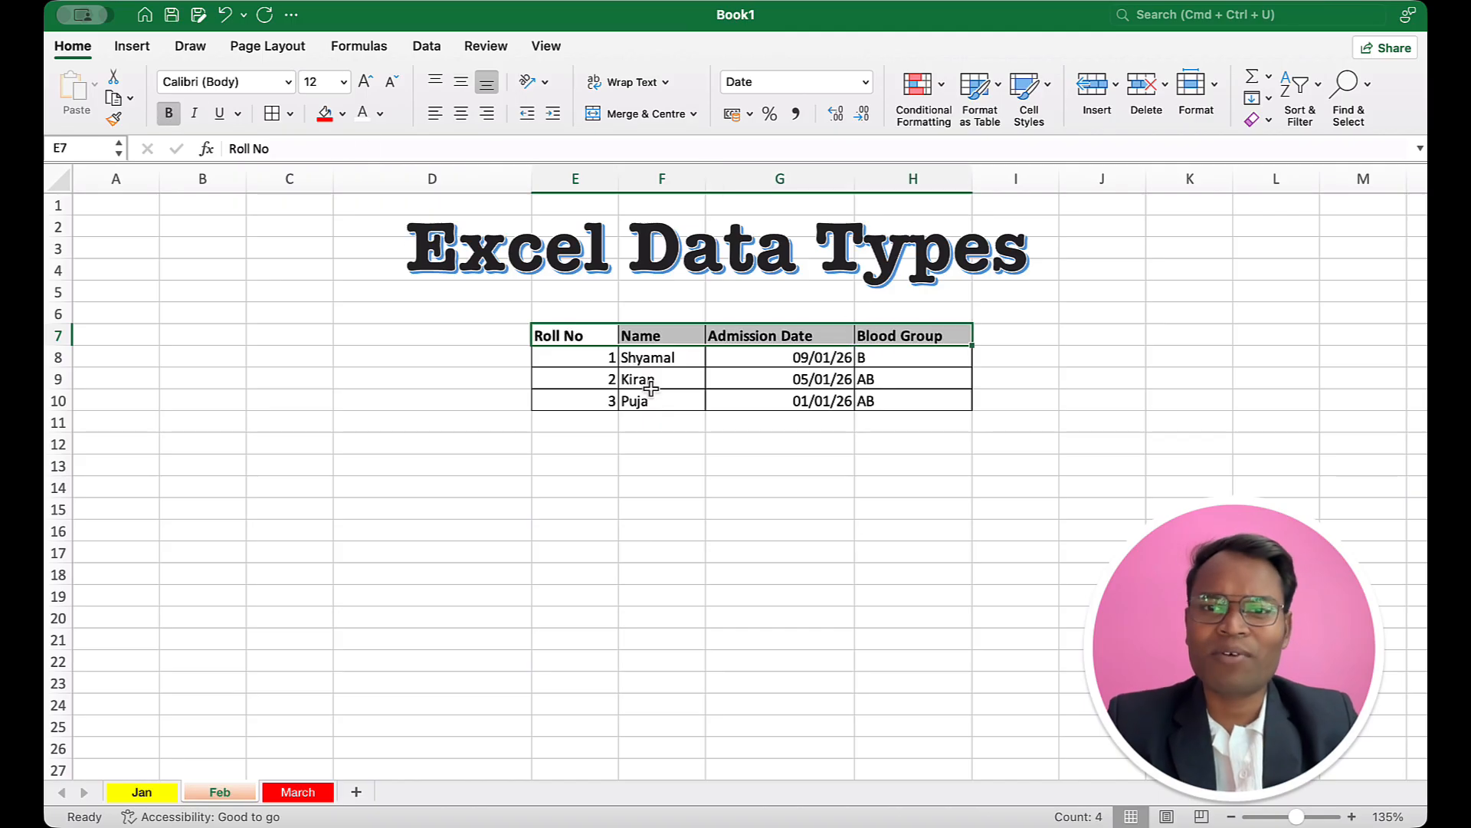
click(740, 418)
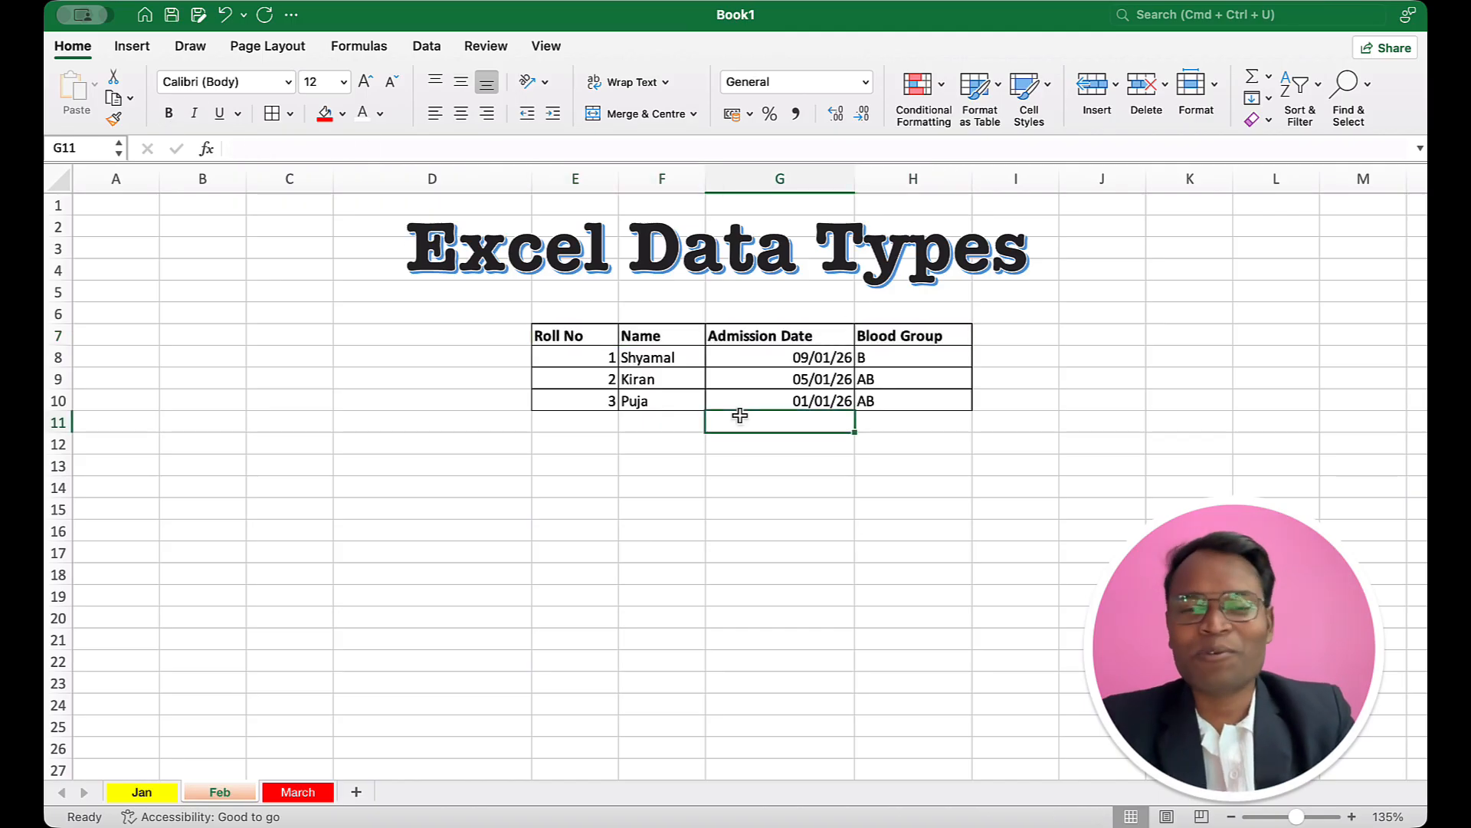
Step: Examine the default alignment of the roll numbers and admission dates in the student table
click(579, 341)
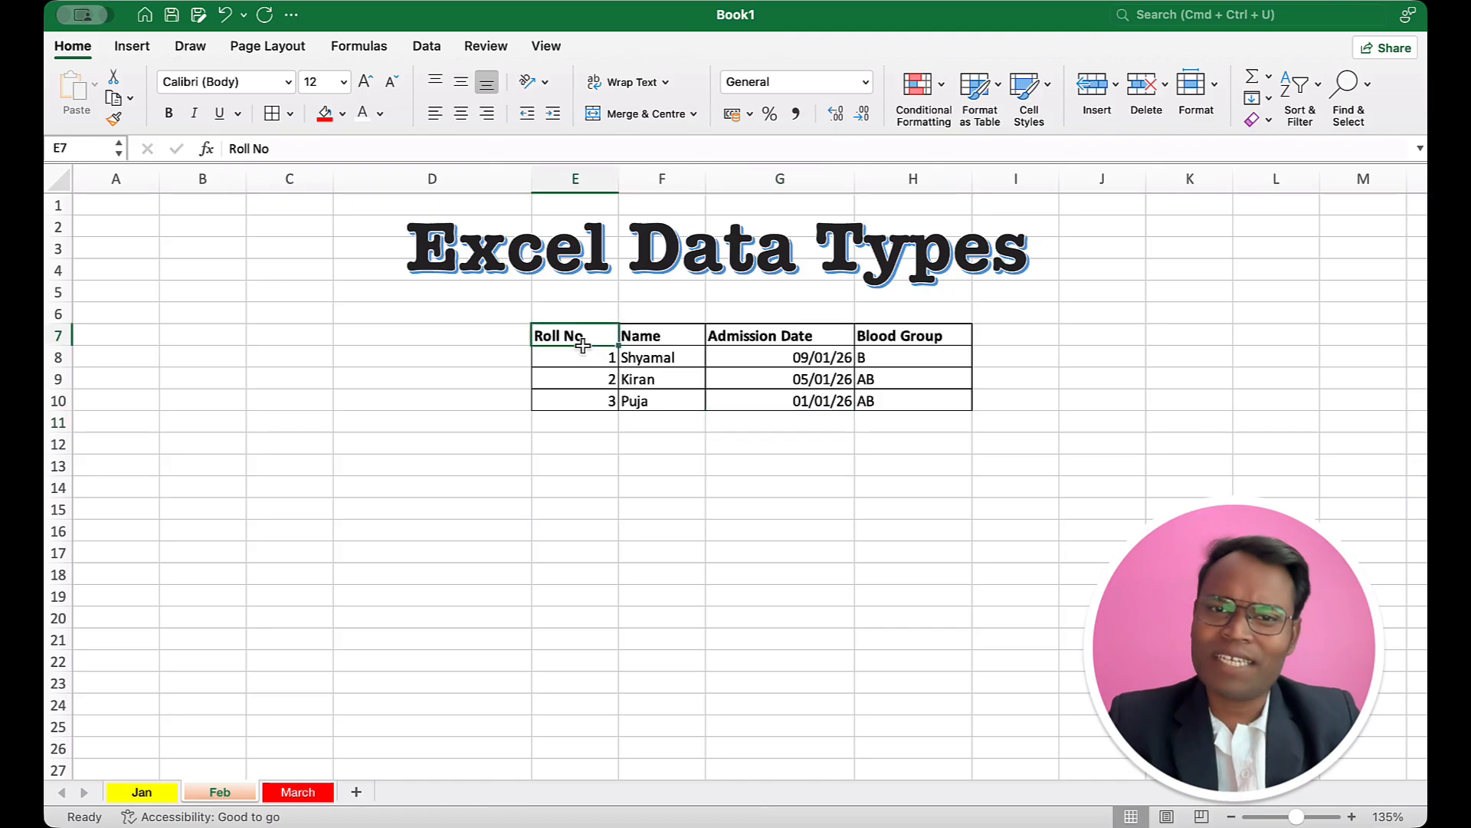
drag(590, 358, 596, 400)
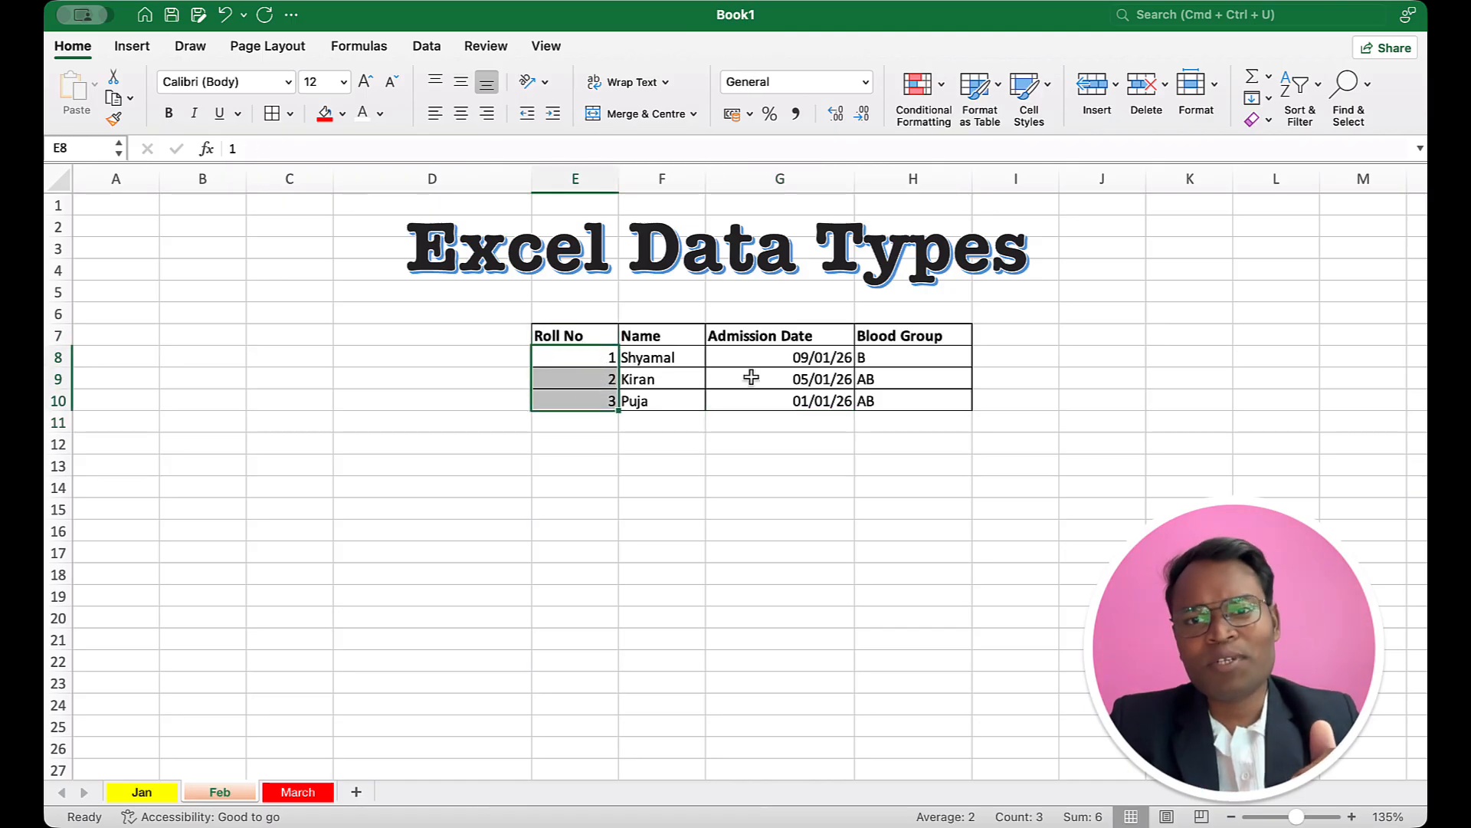
drag(814, 356, 818, 400)
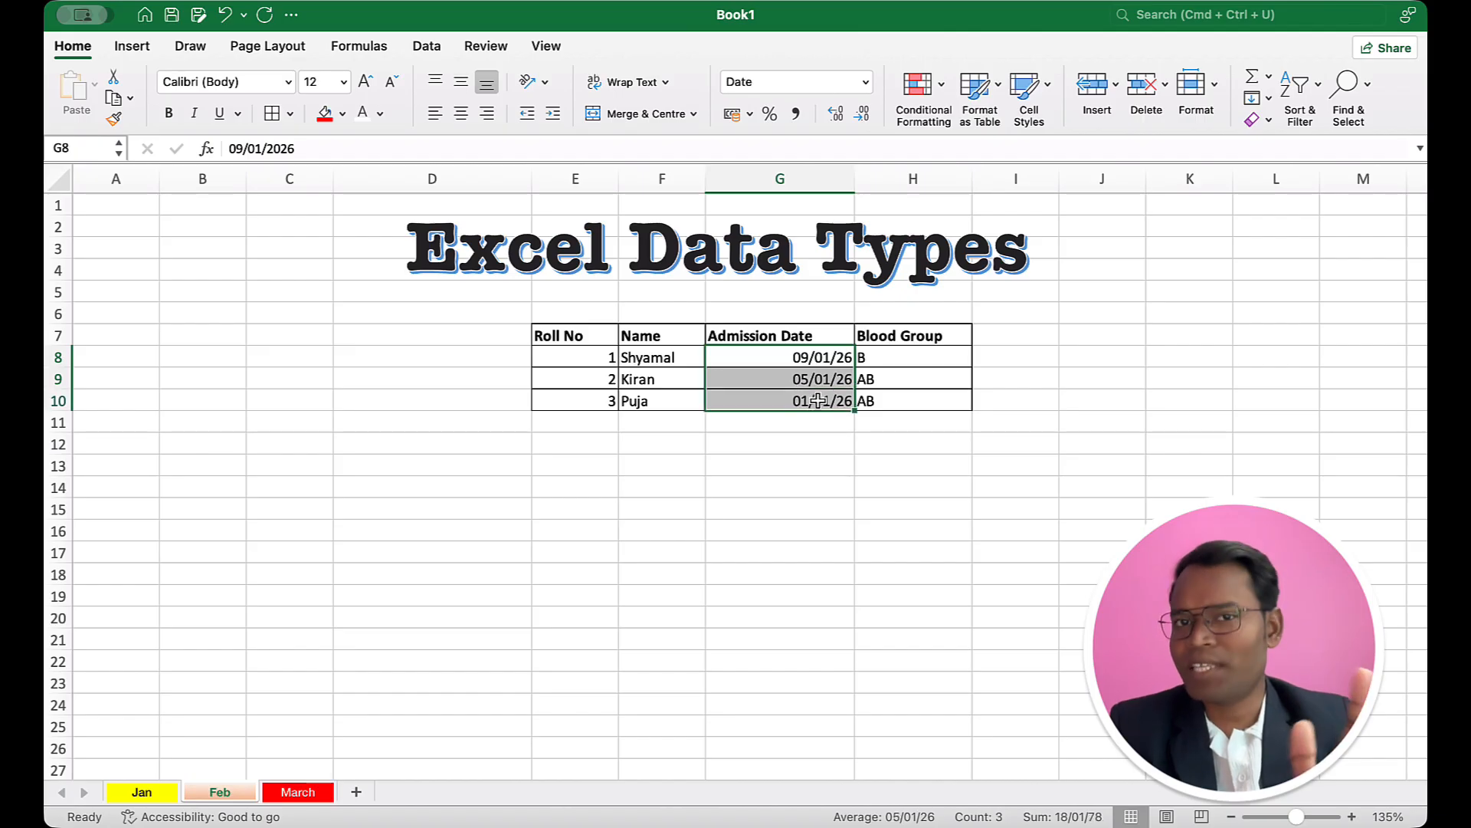
click(758, 338)
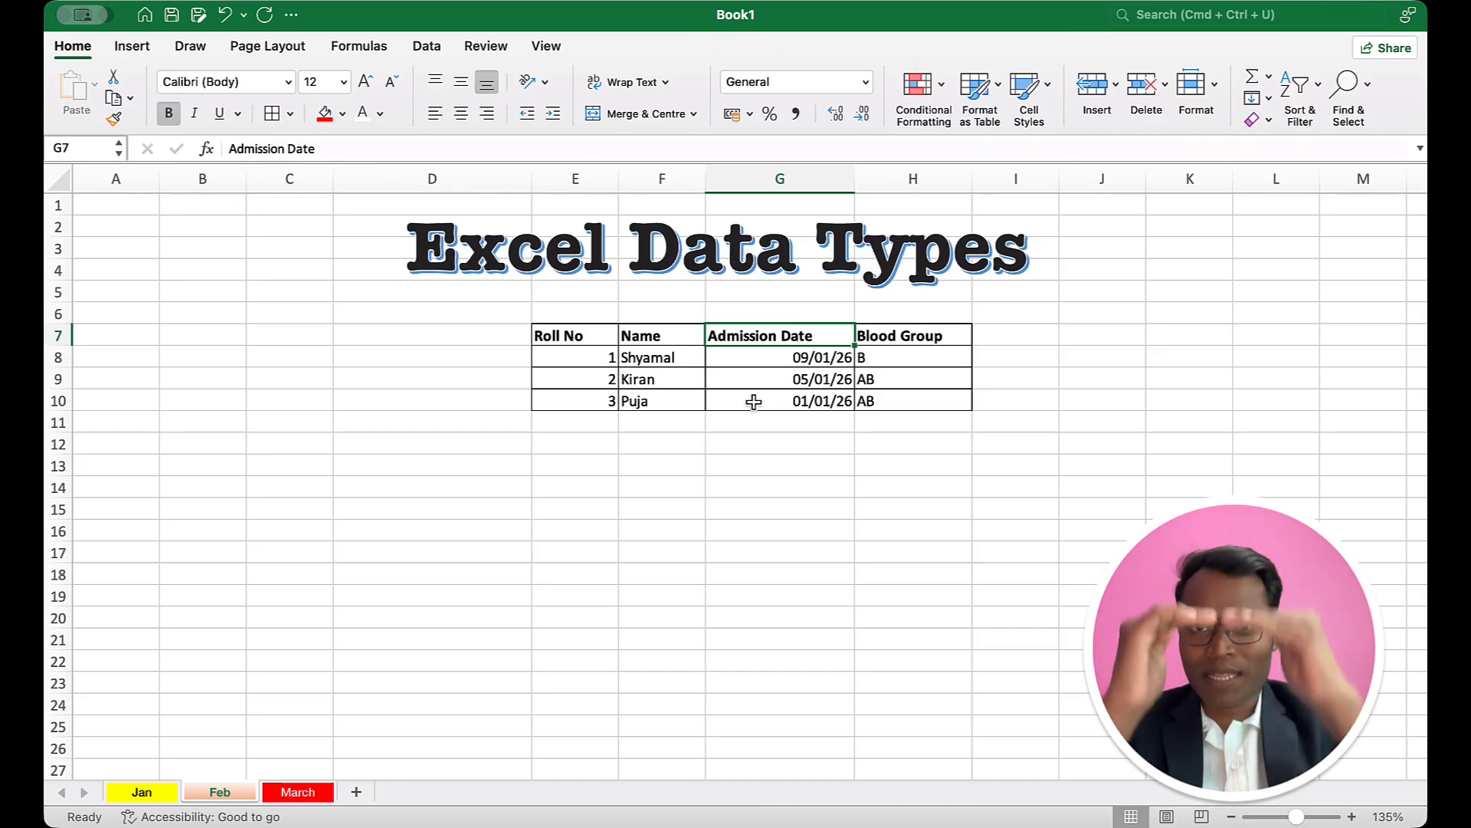
Step: Try left and right alignment on the whole table E7:H10 and settle on centre alignment
drag(587, 332, 882, 392)
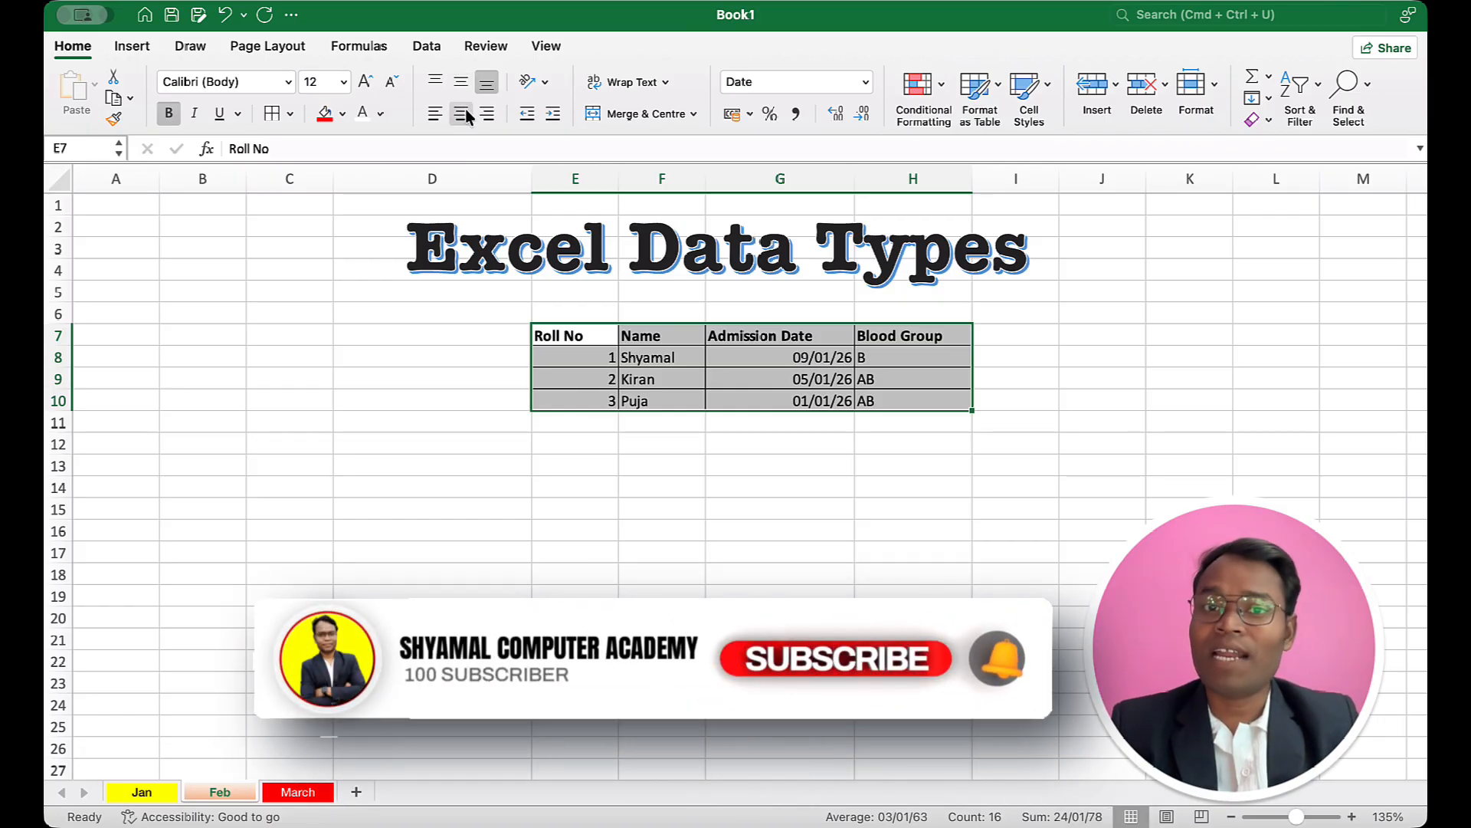
click(463, 113)
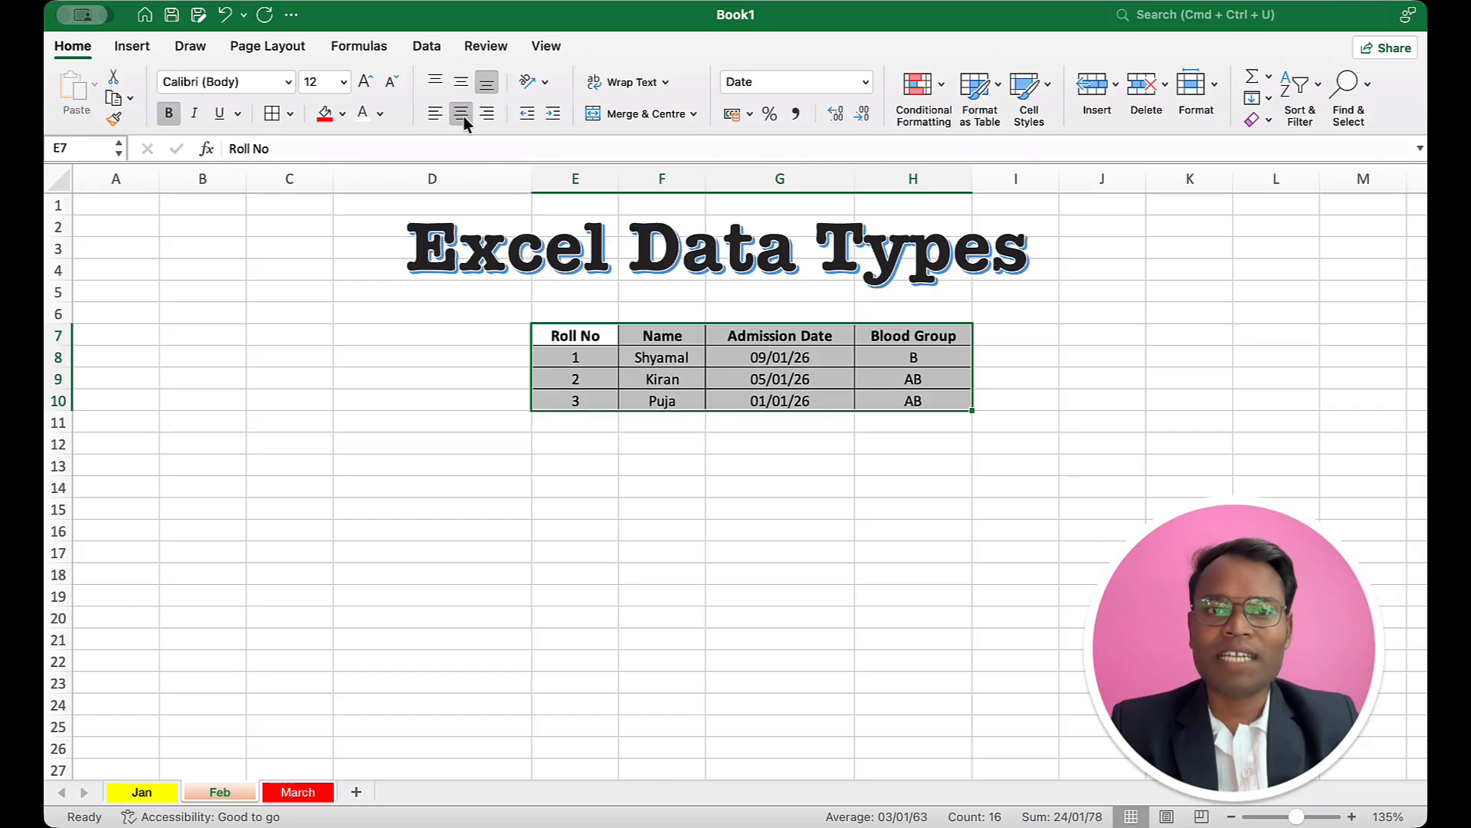
click(441, 114)
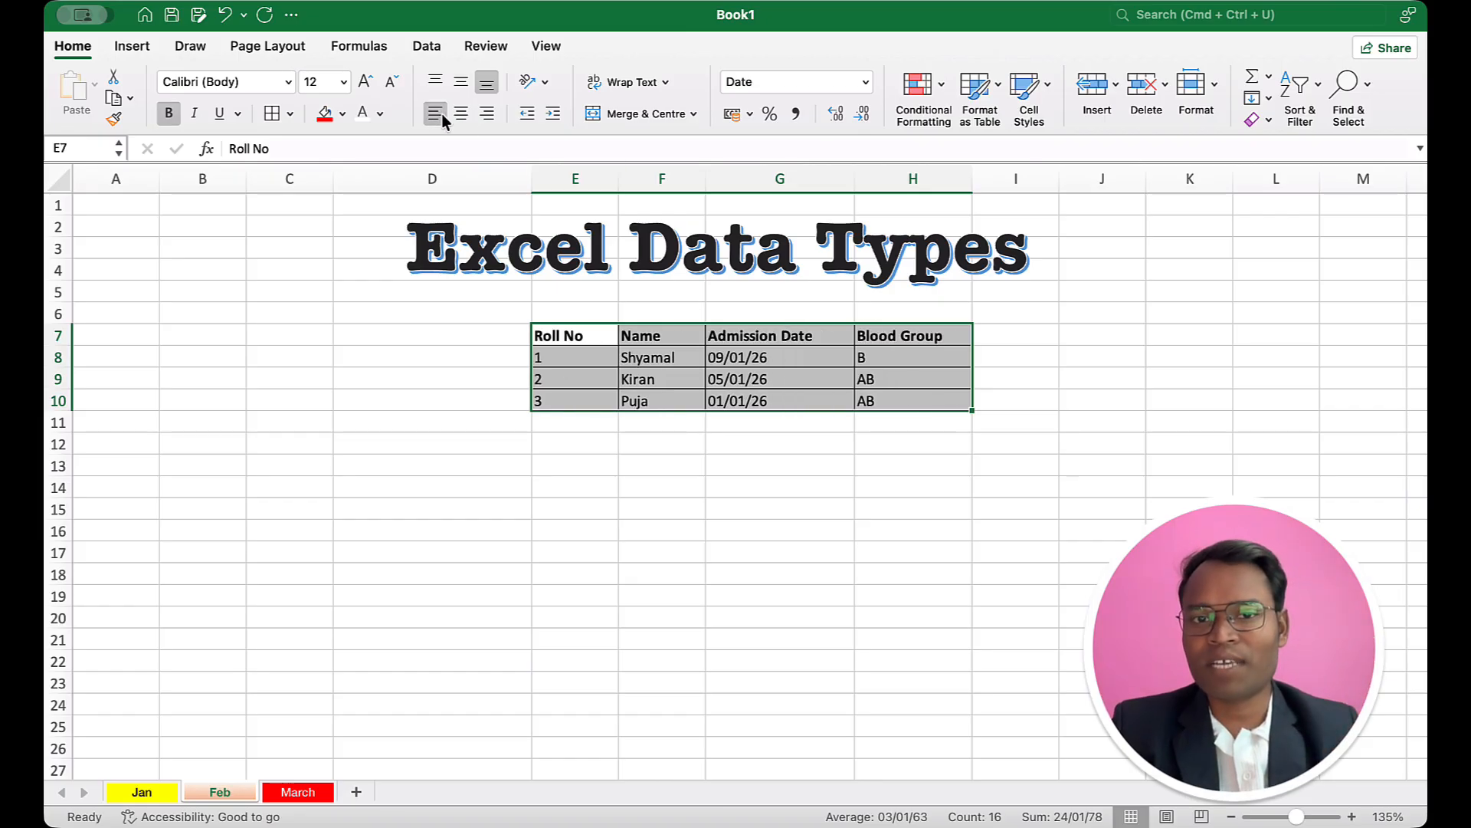
click(487, 114)
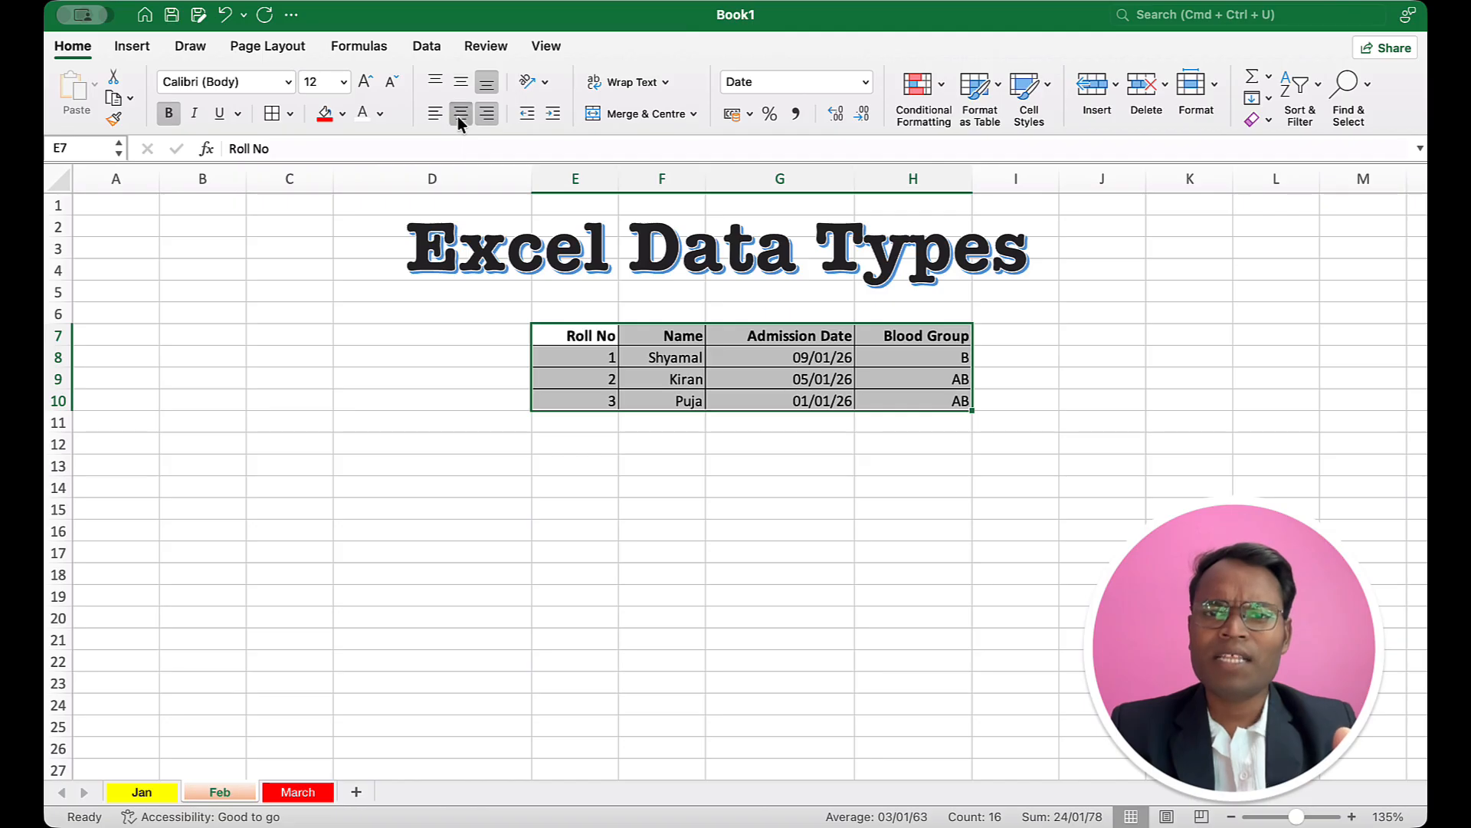
click(461, 115)
click(921, 460)
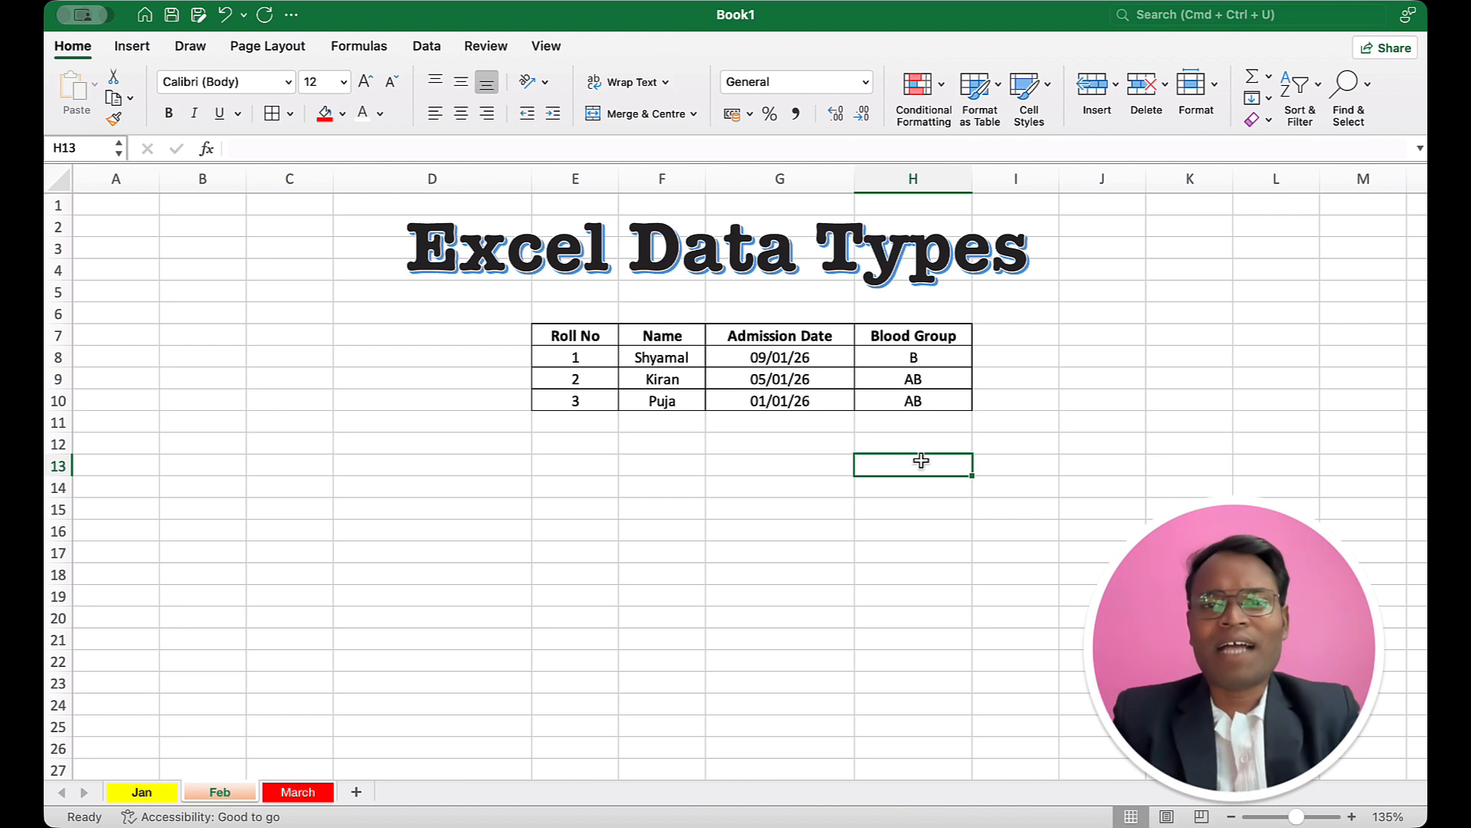
Step: Enter the title "Kolkata Binoy Krishna Vidyatan 2026 session" in cell E6 above the table
click(599, 313)
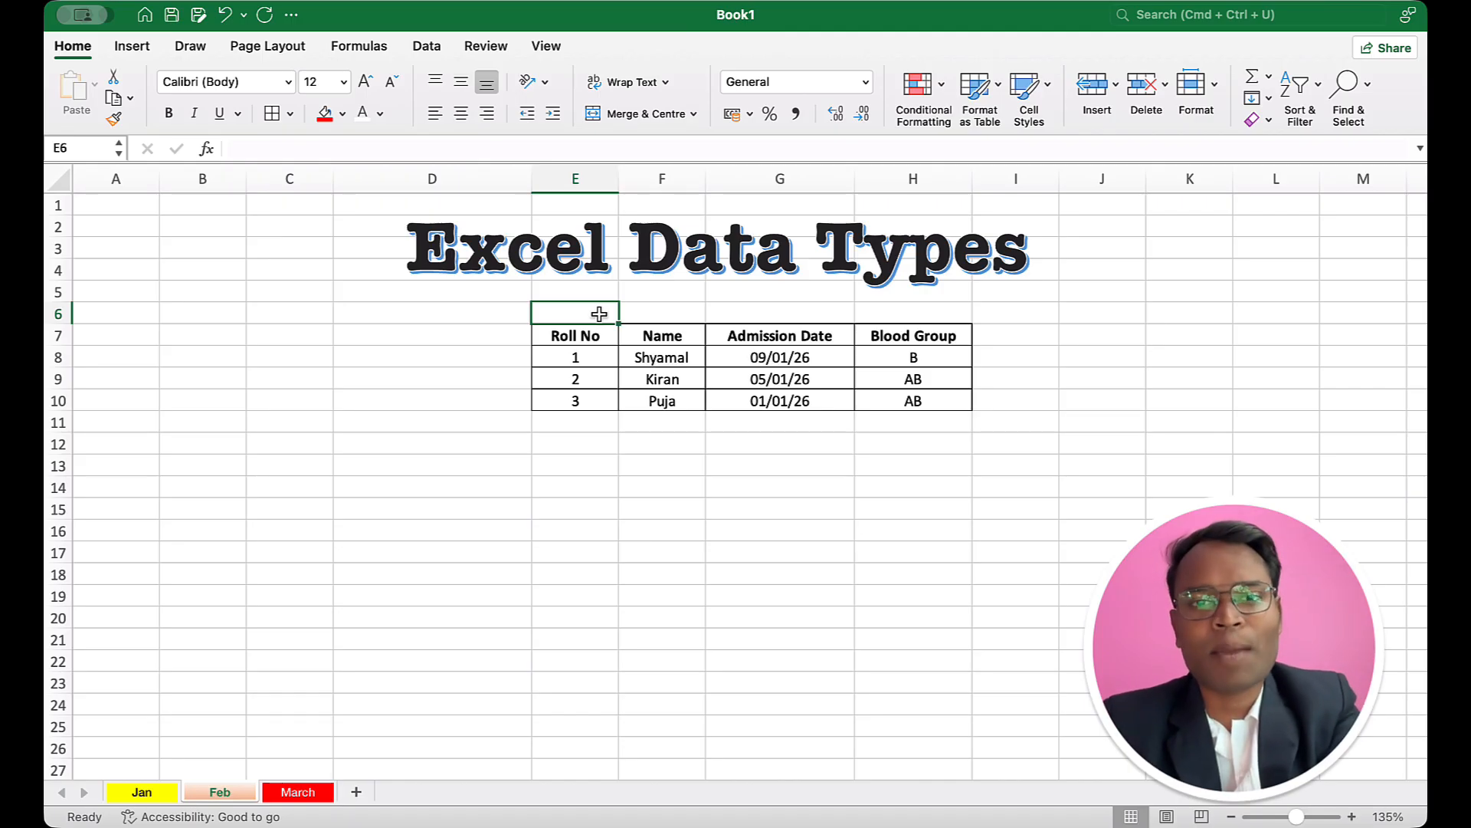
text(Kolkata Binoy Krishna Vidyatan 2026 session)
key(Return)
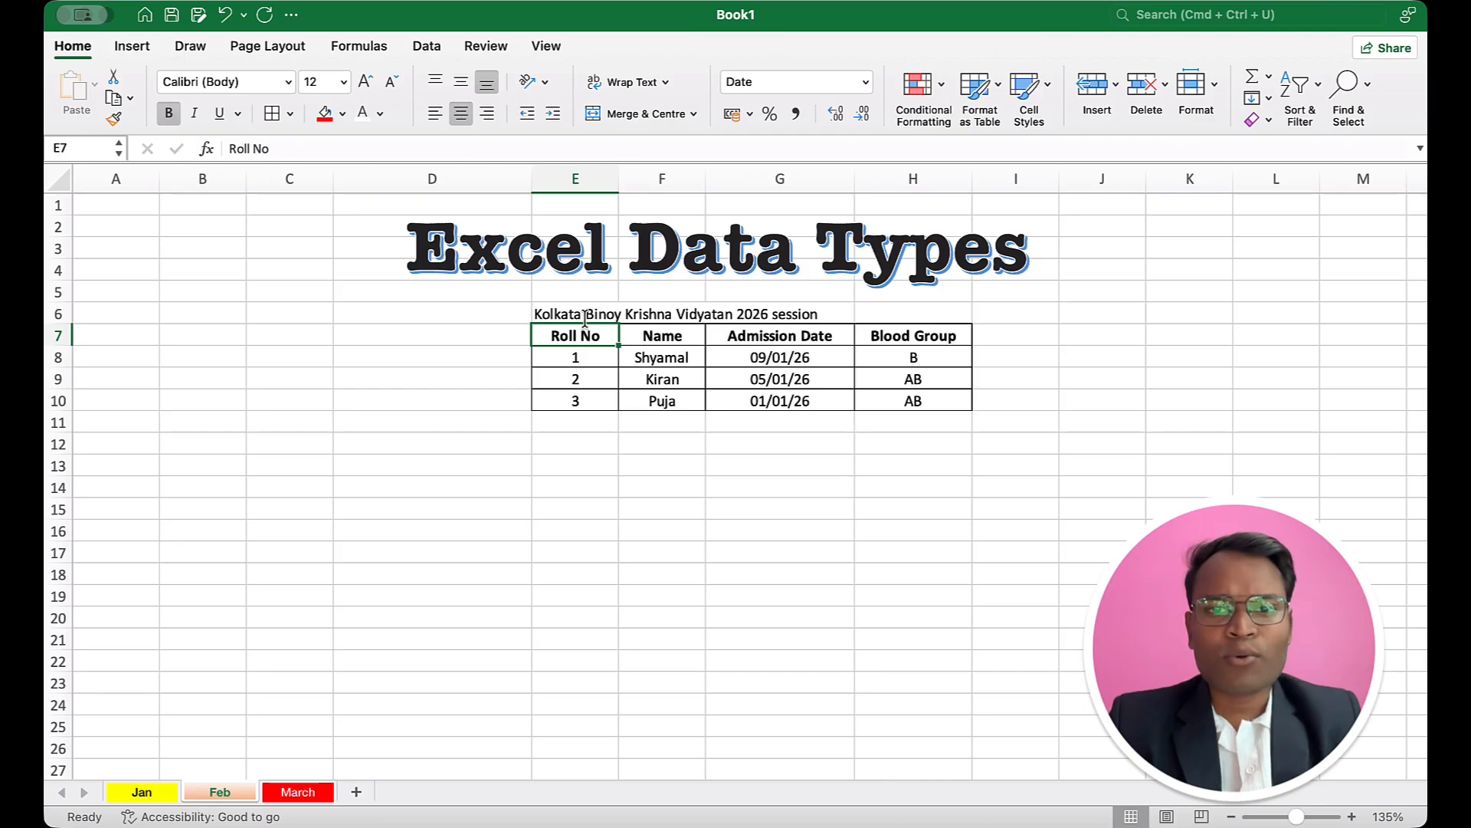
Step: Check which cell holds the title text by comparing the contents of E6 and F6
click(582, 314)
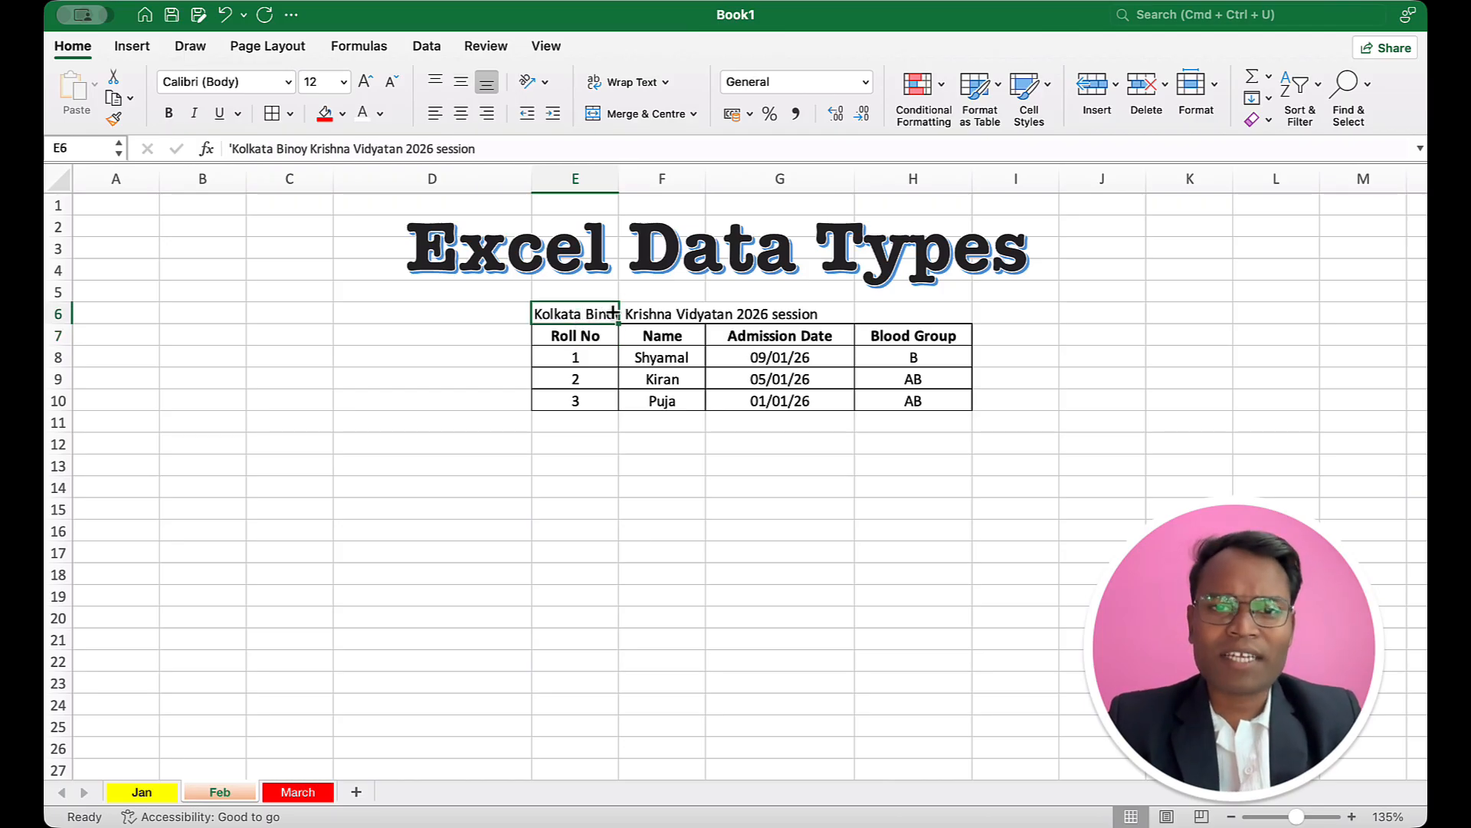
click(566, 384)
click(580, 314)
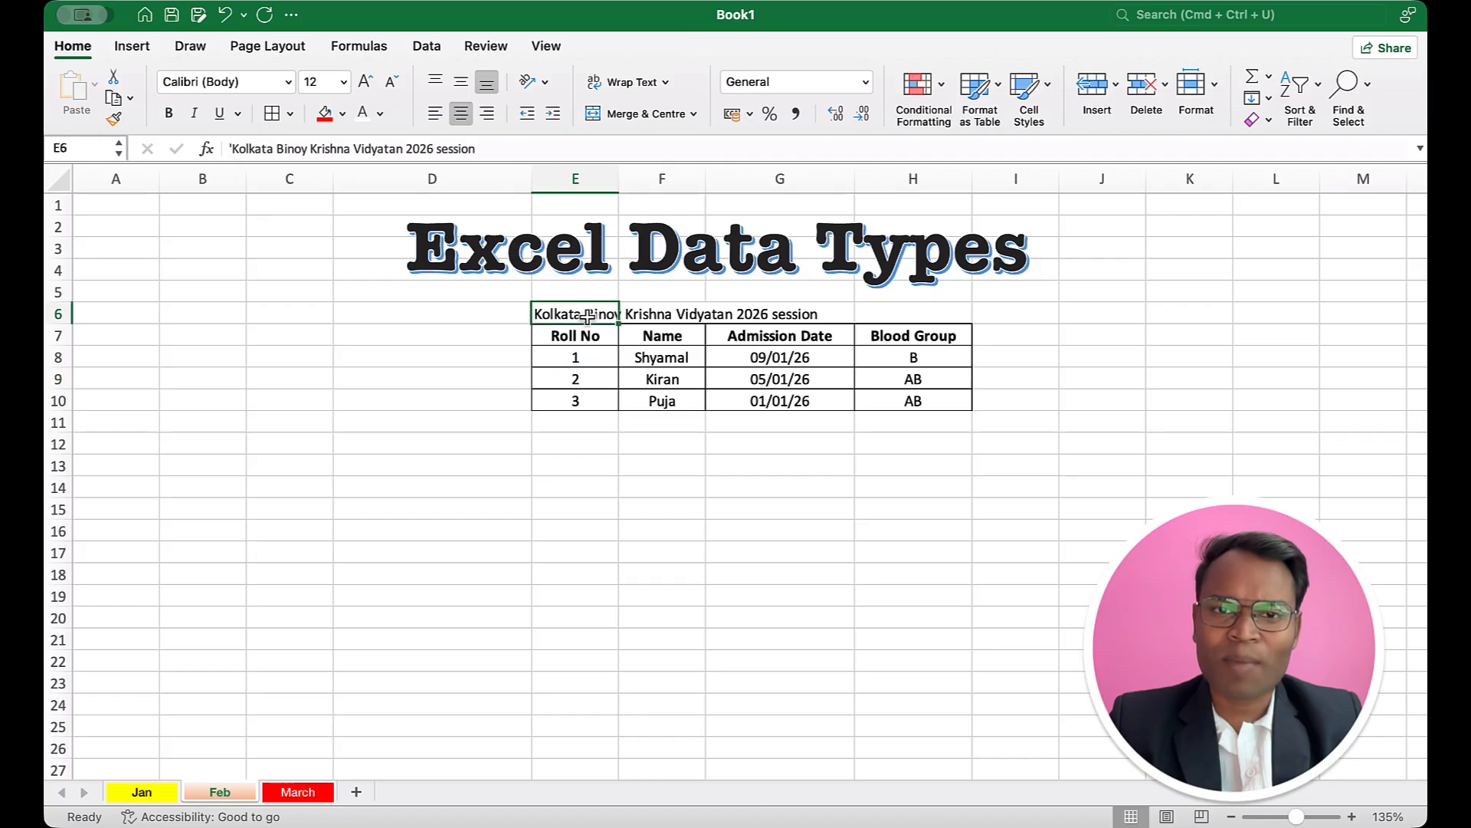
click(648, 314)
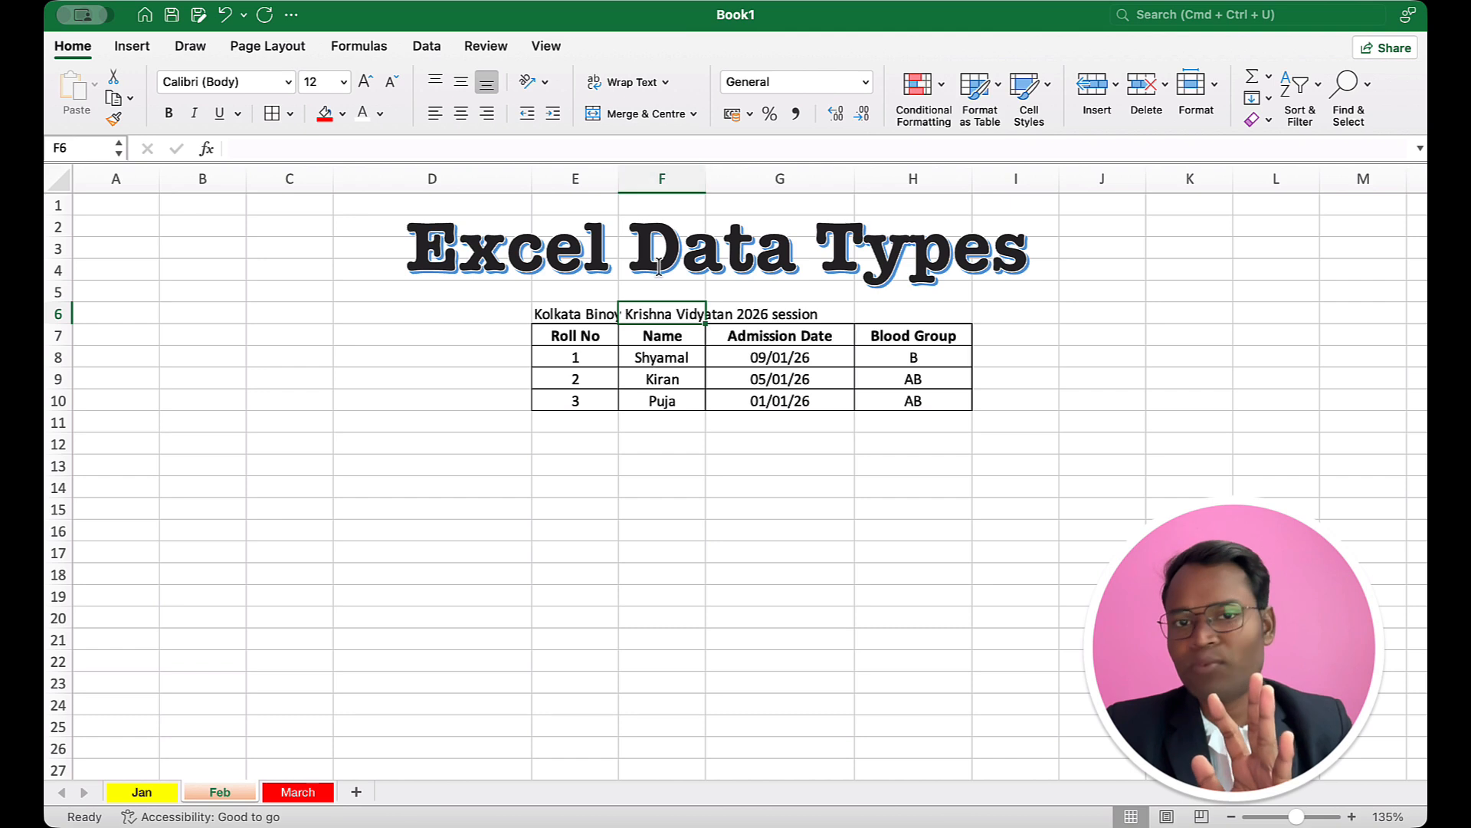
click(582, 322)
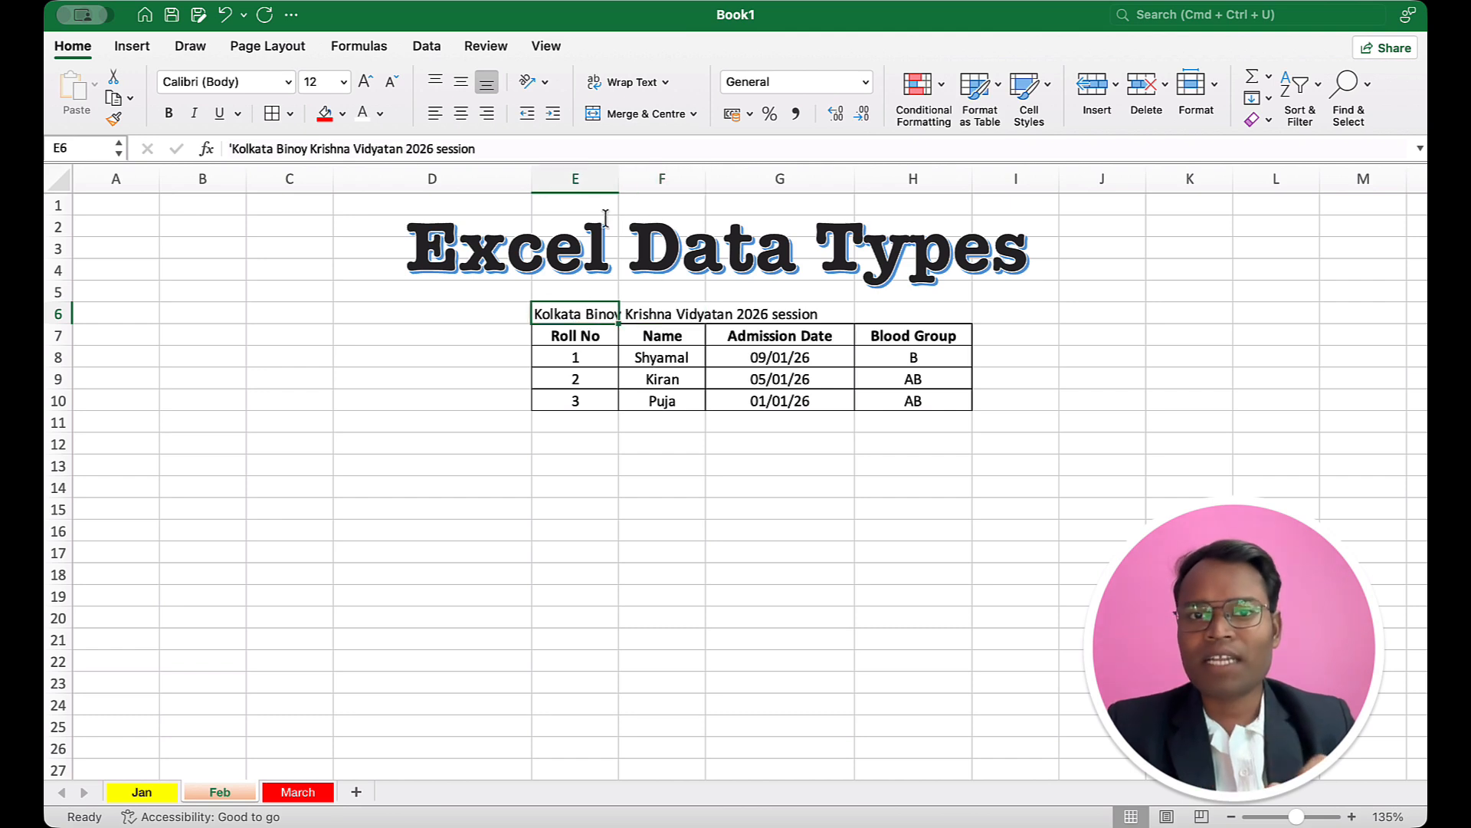
Step: Try widening column E to fit the title text and undo the width change
mouse_move(621, 179)
mouse_down()
mouse_move(709, 200)
mouse_move(980, 210)
mouse_up()
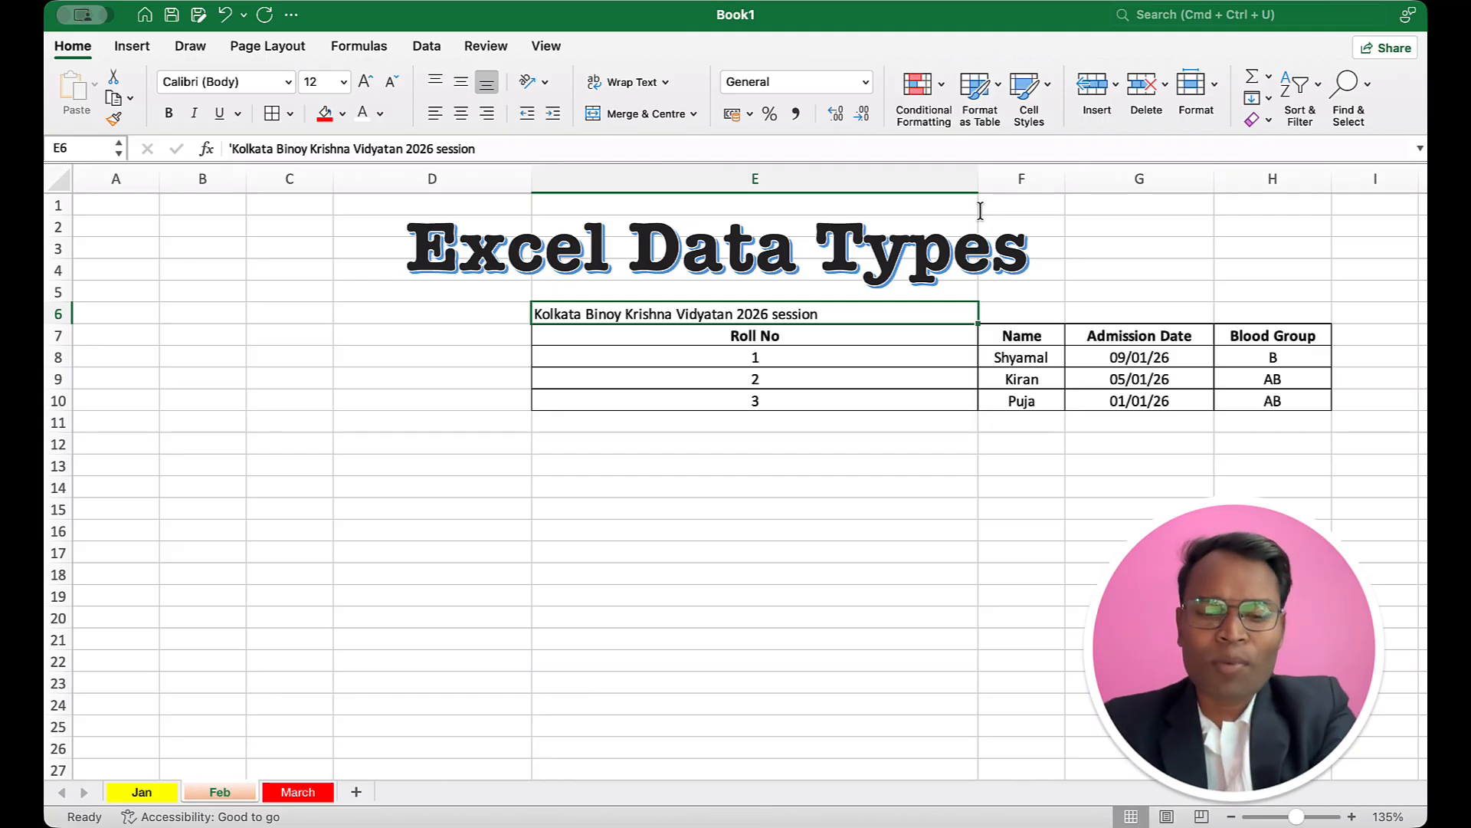
key(super+z)
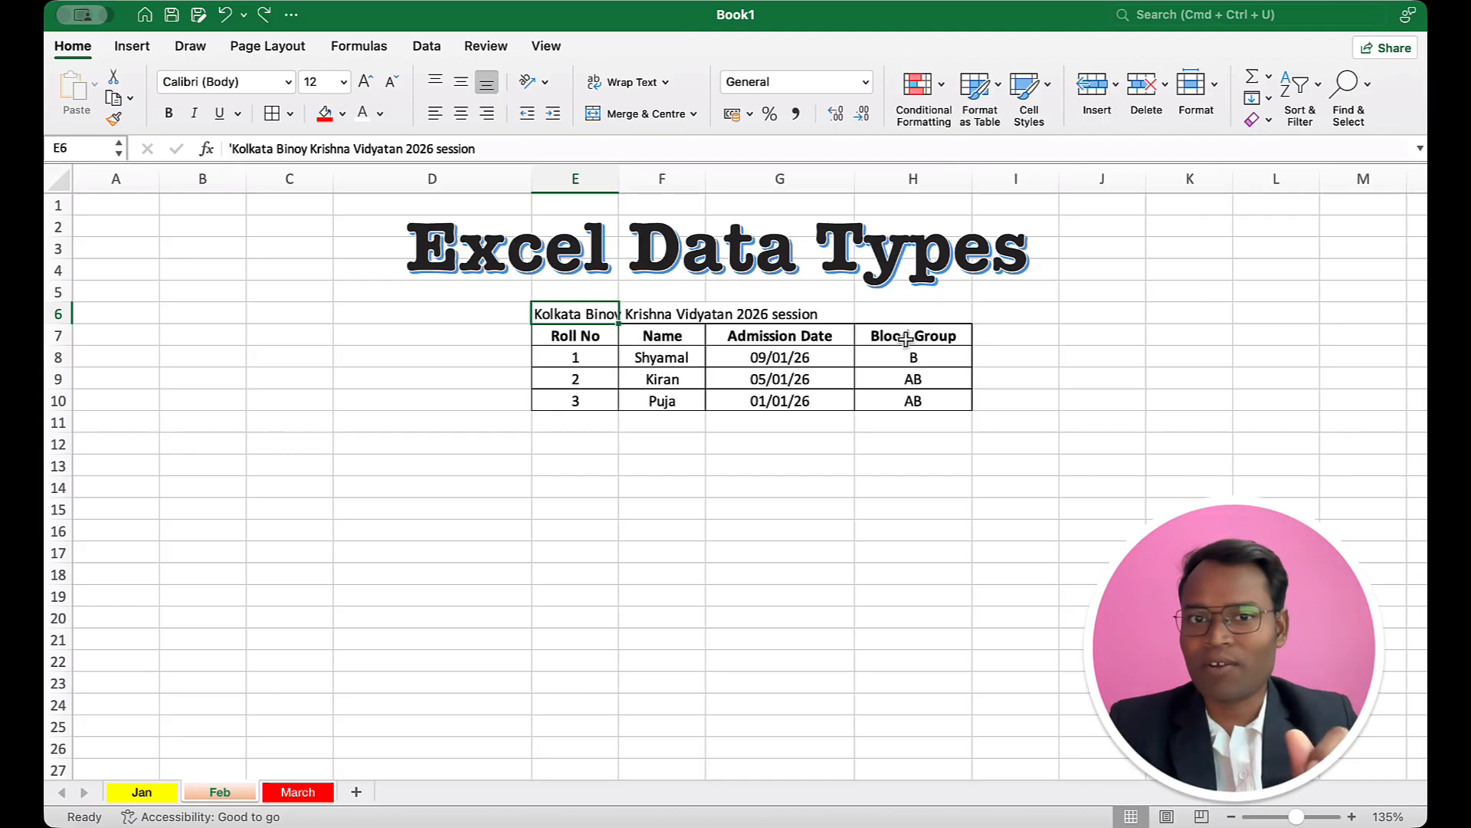
click(752, 362)
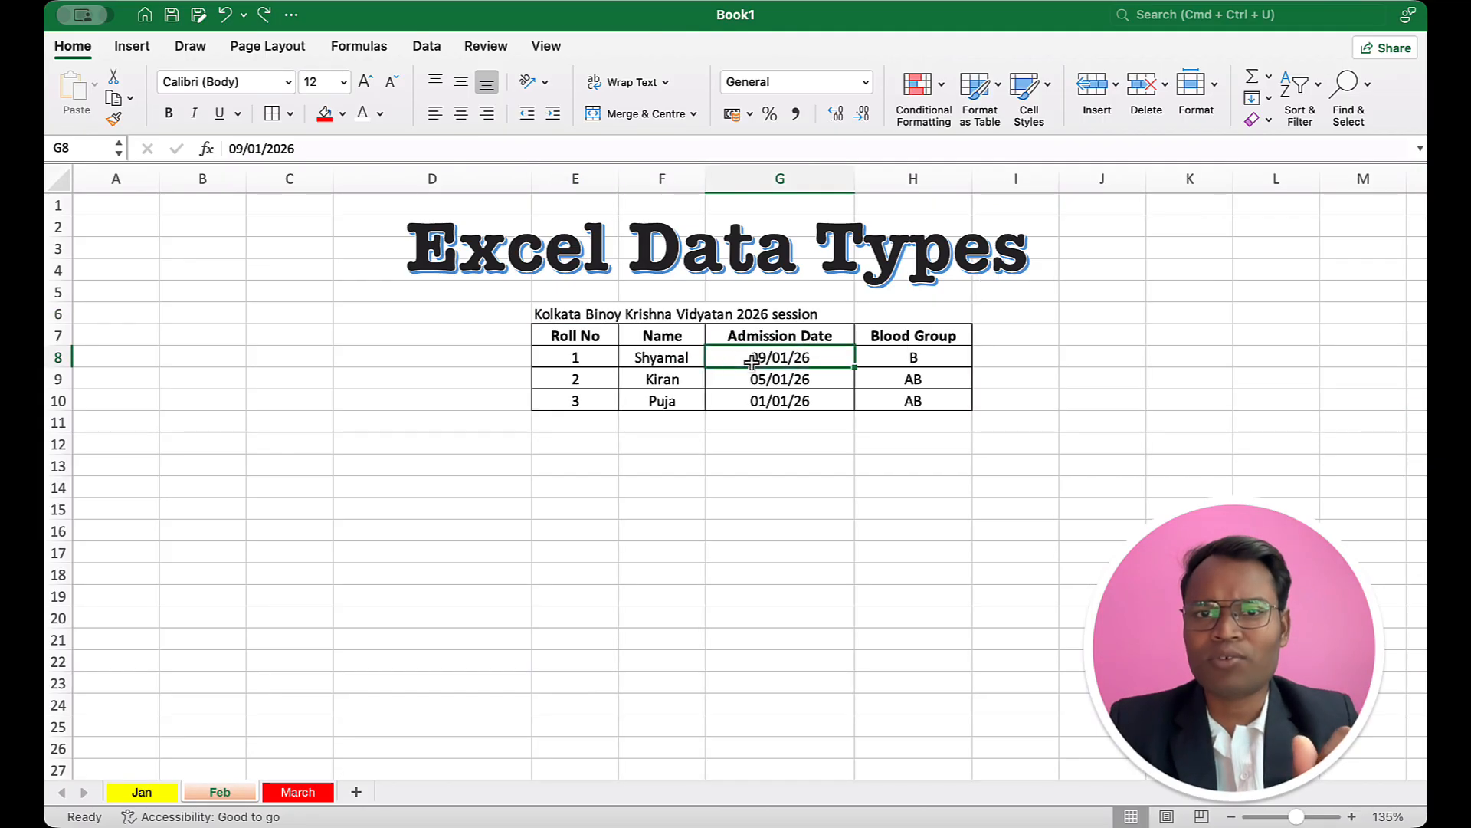
click(662, 319)
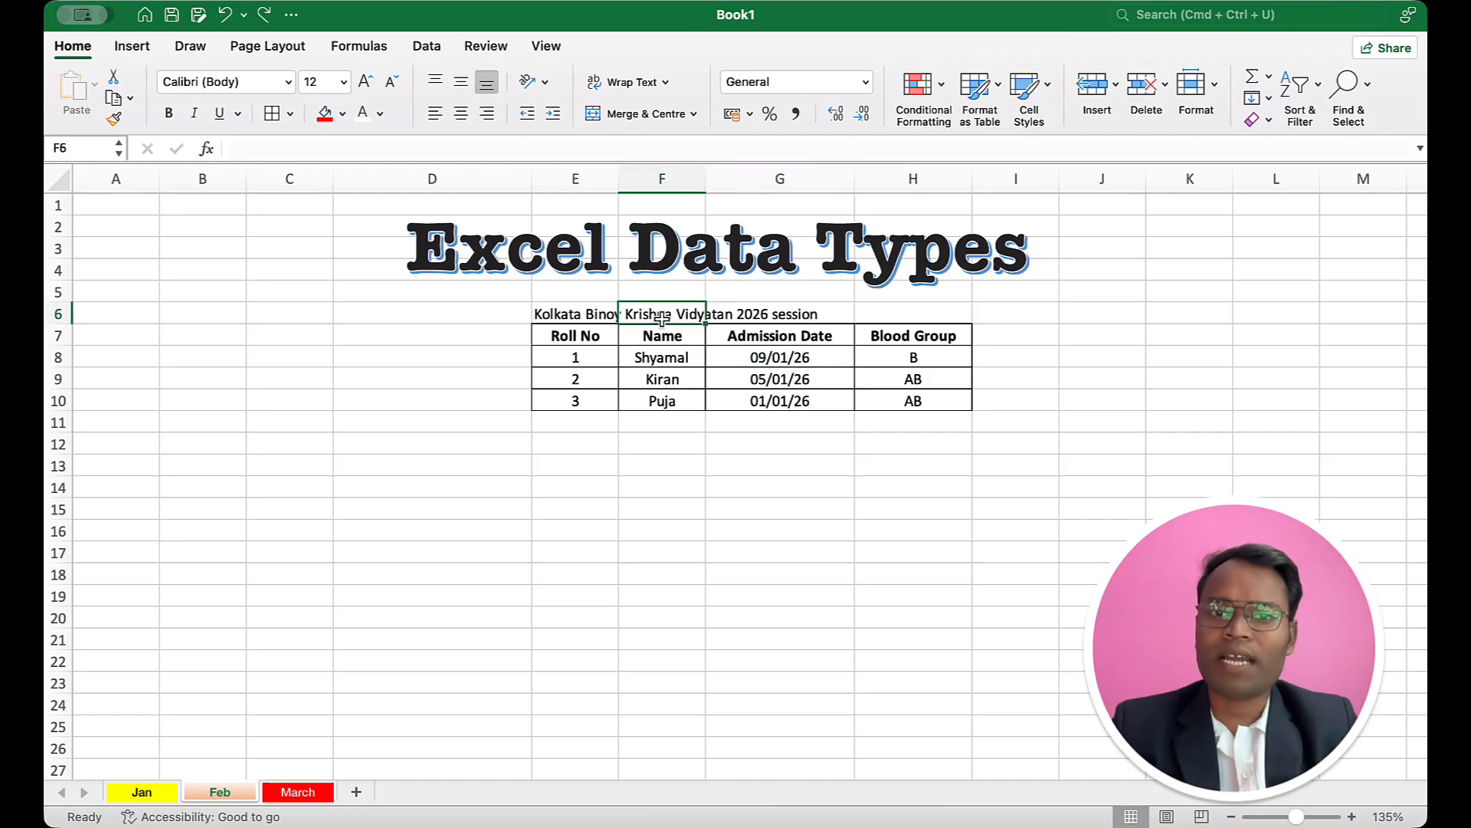
Step: Enter ABC in cell F6 to test its effect on the title in E6, and clear it again
click(587, 311)
click(628, 314)
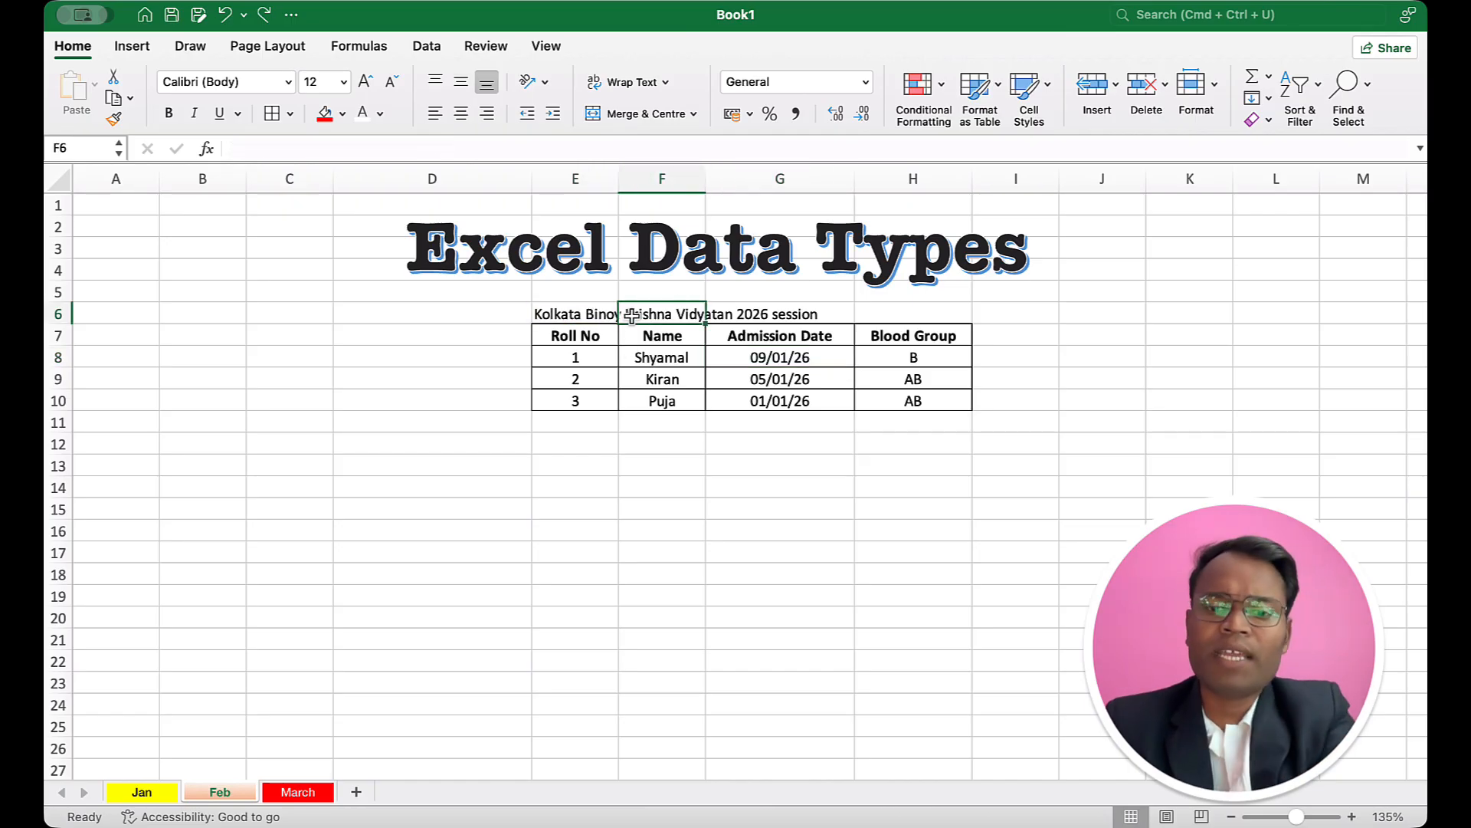
text(ABC)
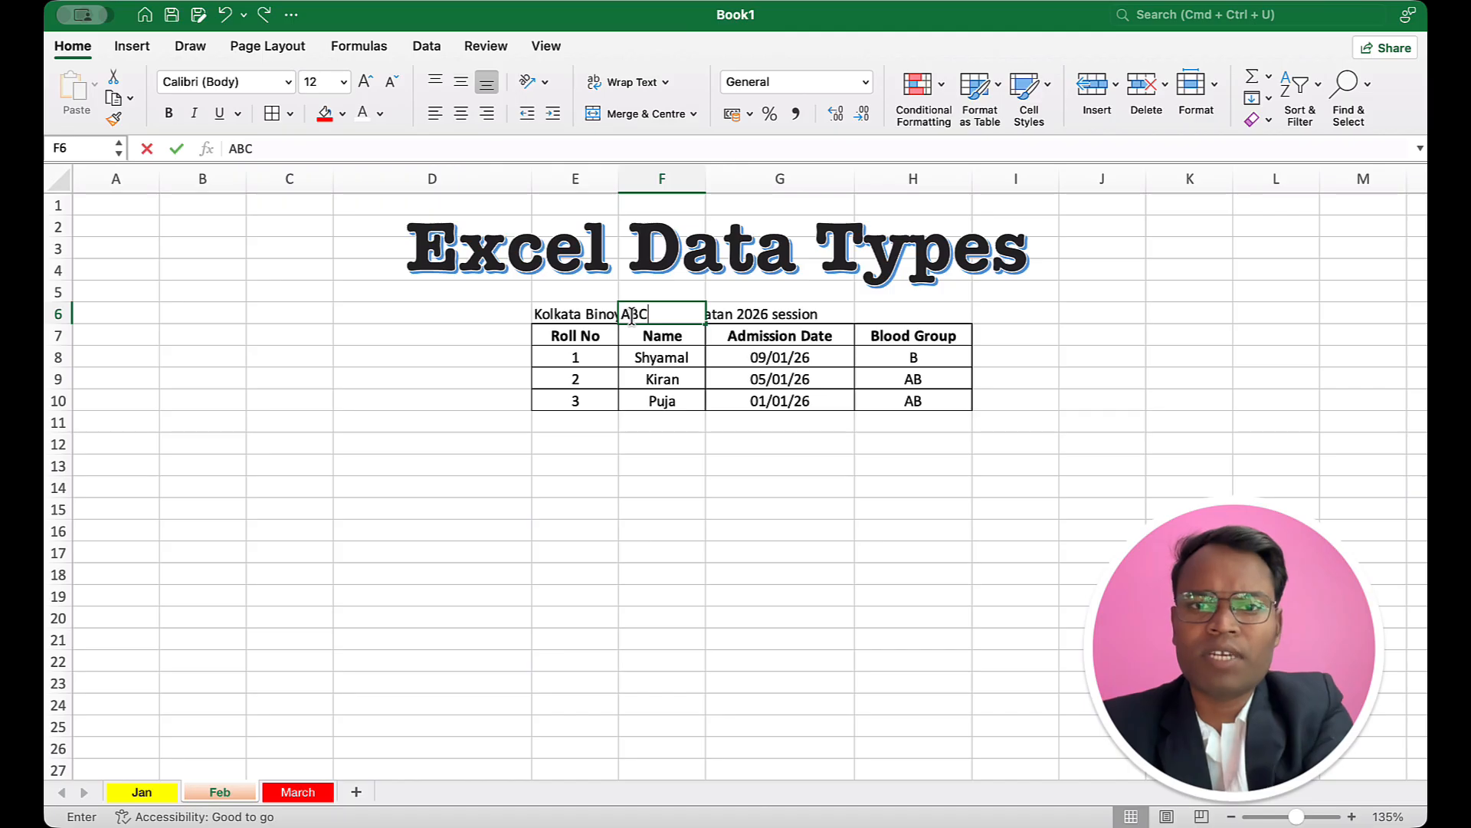
key(Return)
click(581, 314)
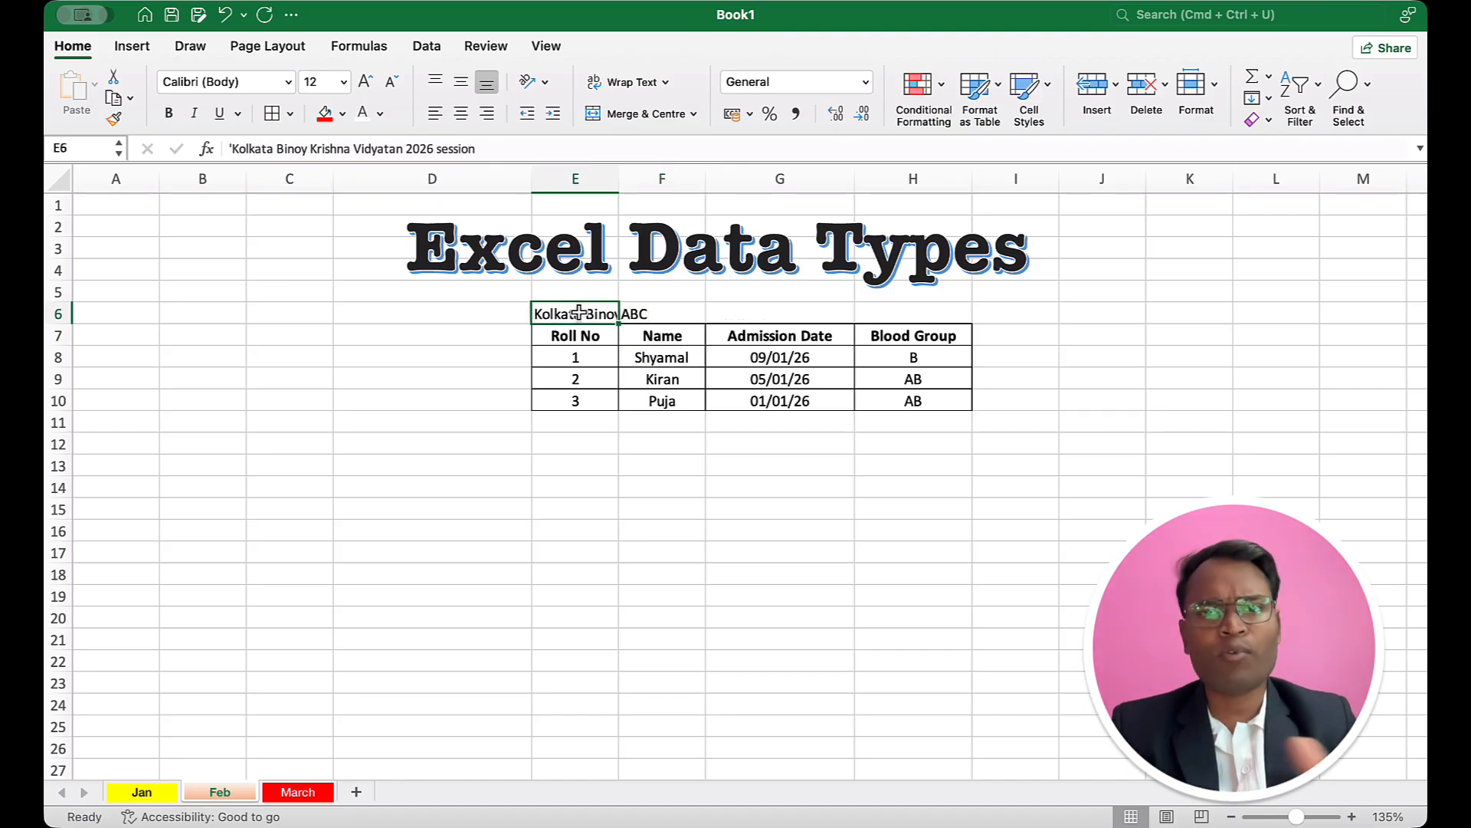
click(646, 313)
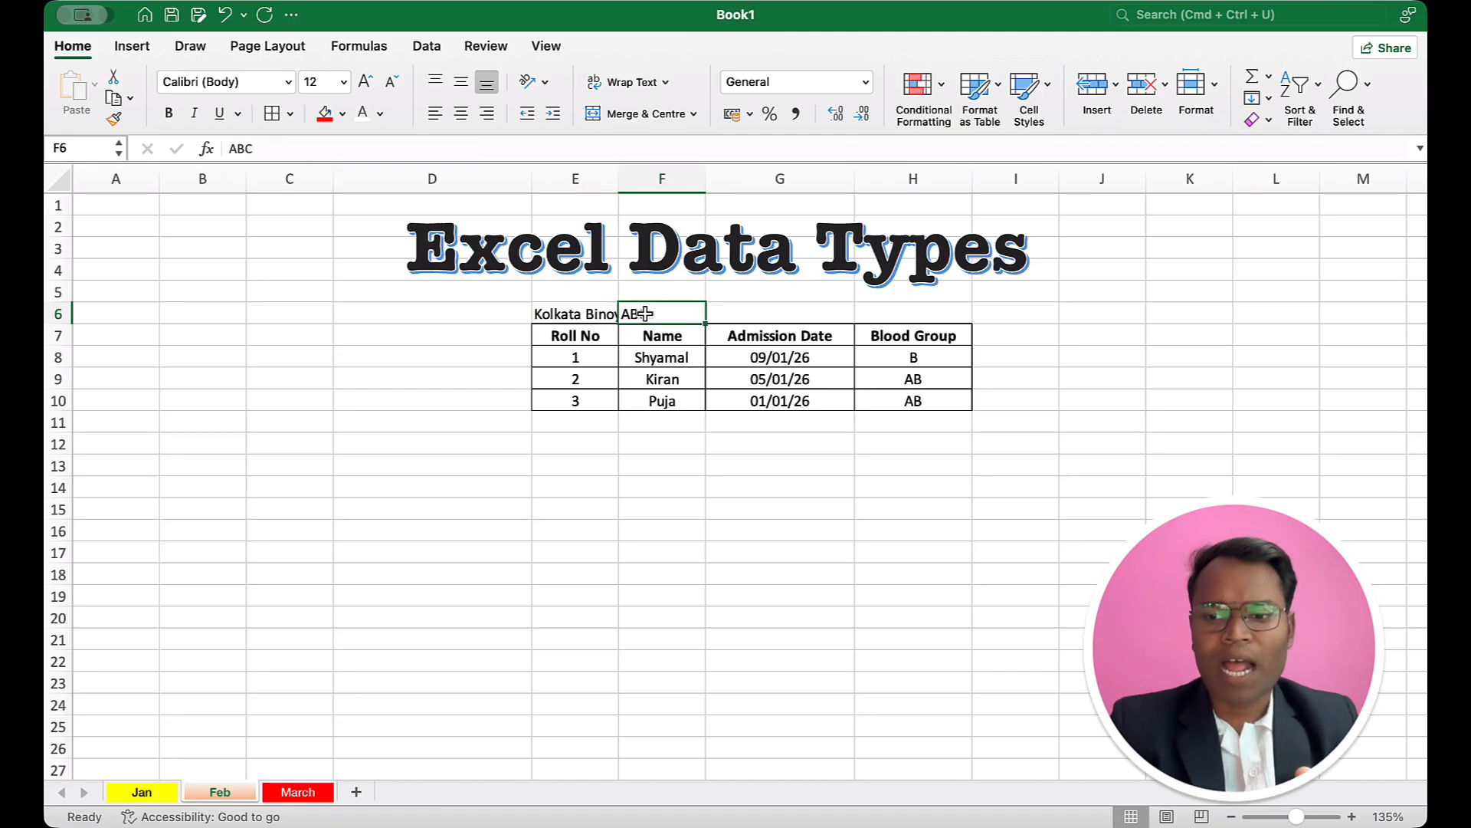
key(Delete)
Step: Examine the cells E6 to H6 that the title has to span above the student table
click(571, 313)
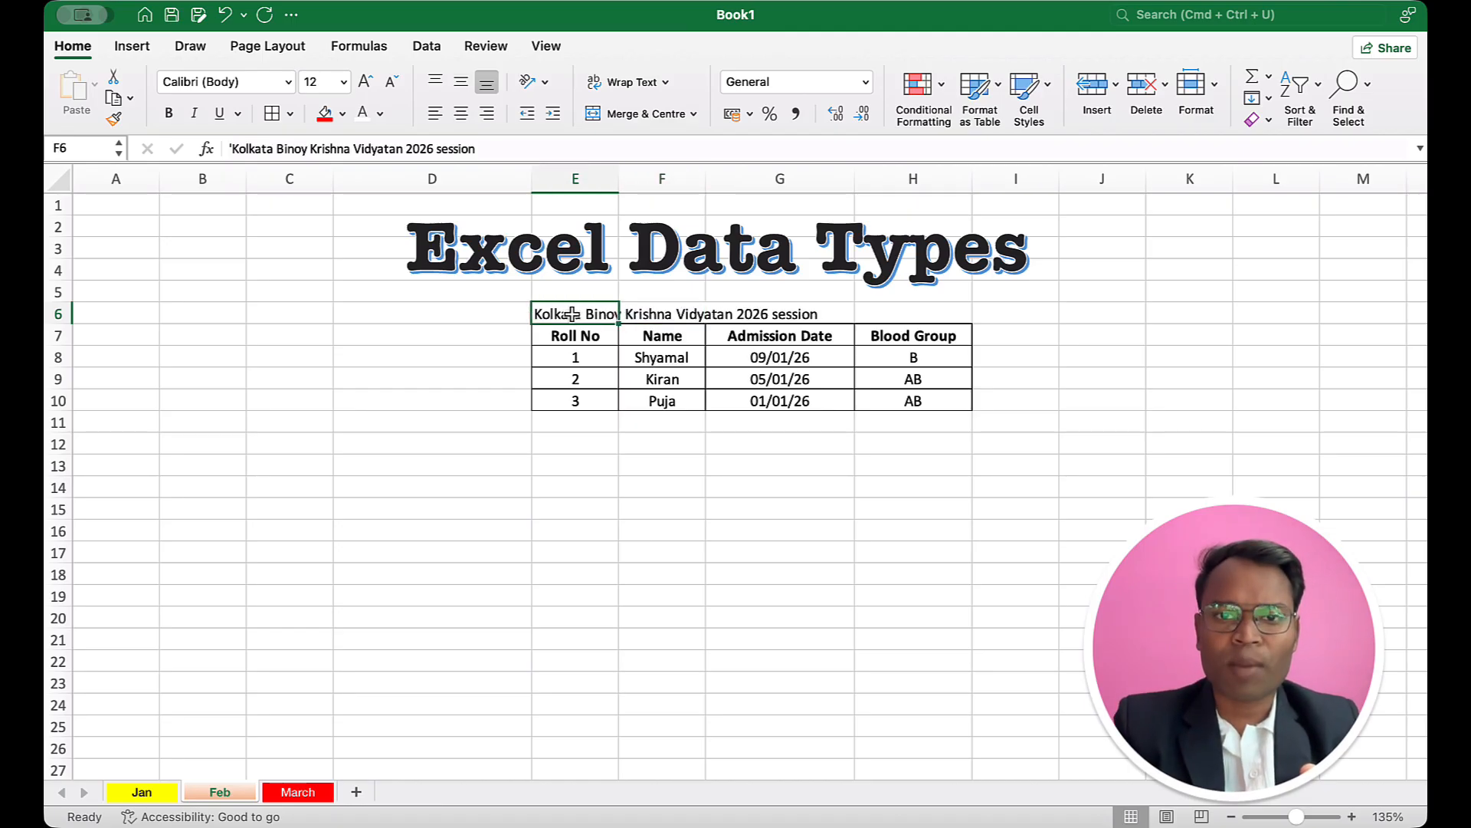
drag(605, 314, 913, 308)
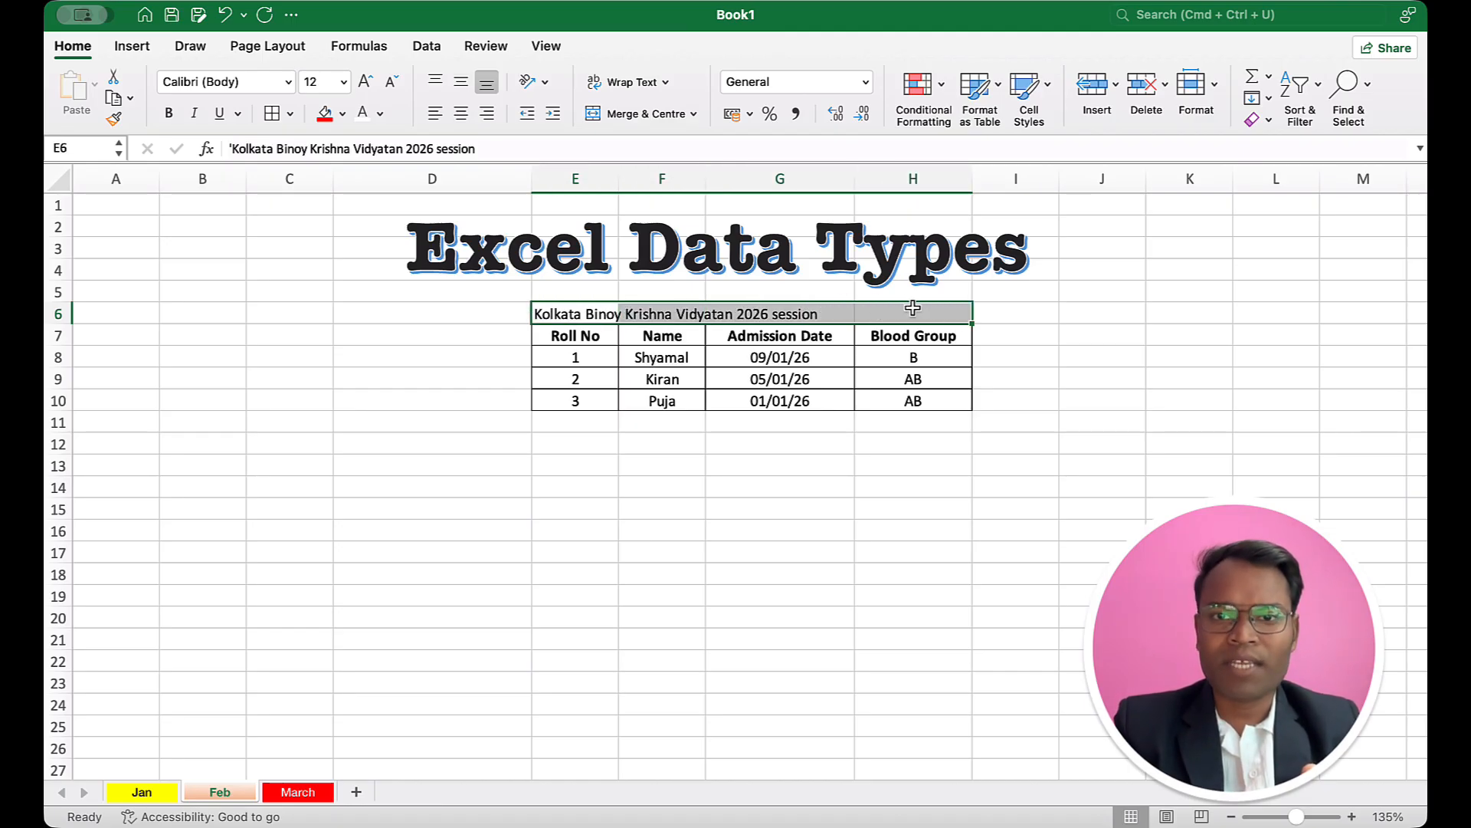
click(721, 402)
click(601, 314)
click(686, 311)
click(755, 310)
click(859, 312)
drag(900, 312, 604, 314)
click(604, 314)
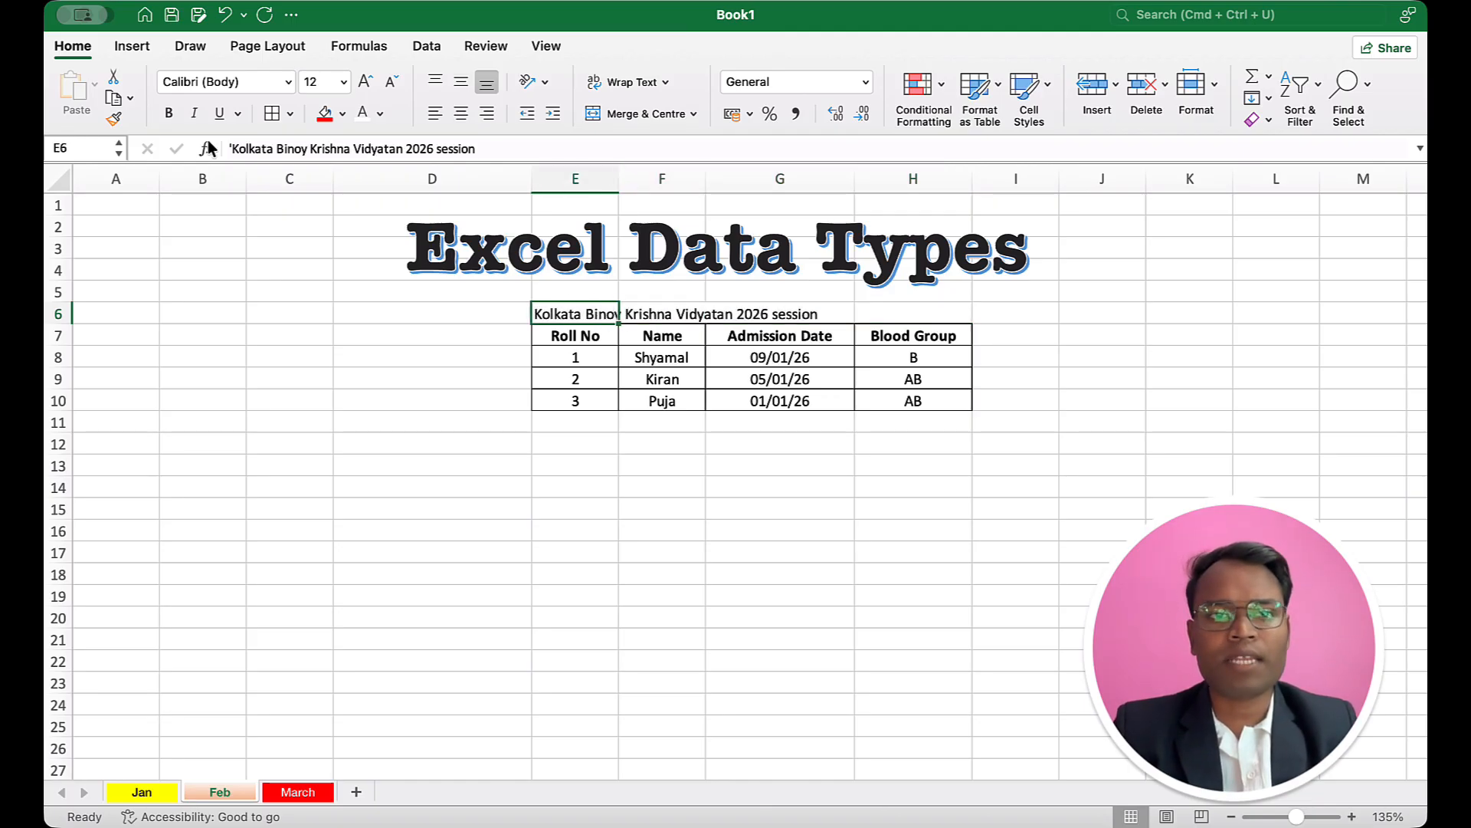
Step: Merge and centre the title across E6:H6 above the student table
drag(924, 316, 567, 308)
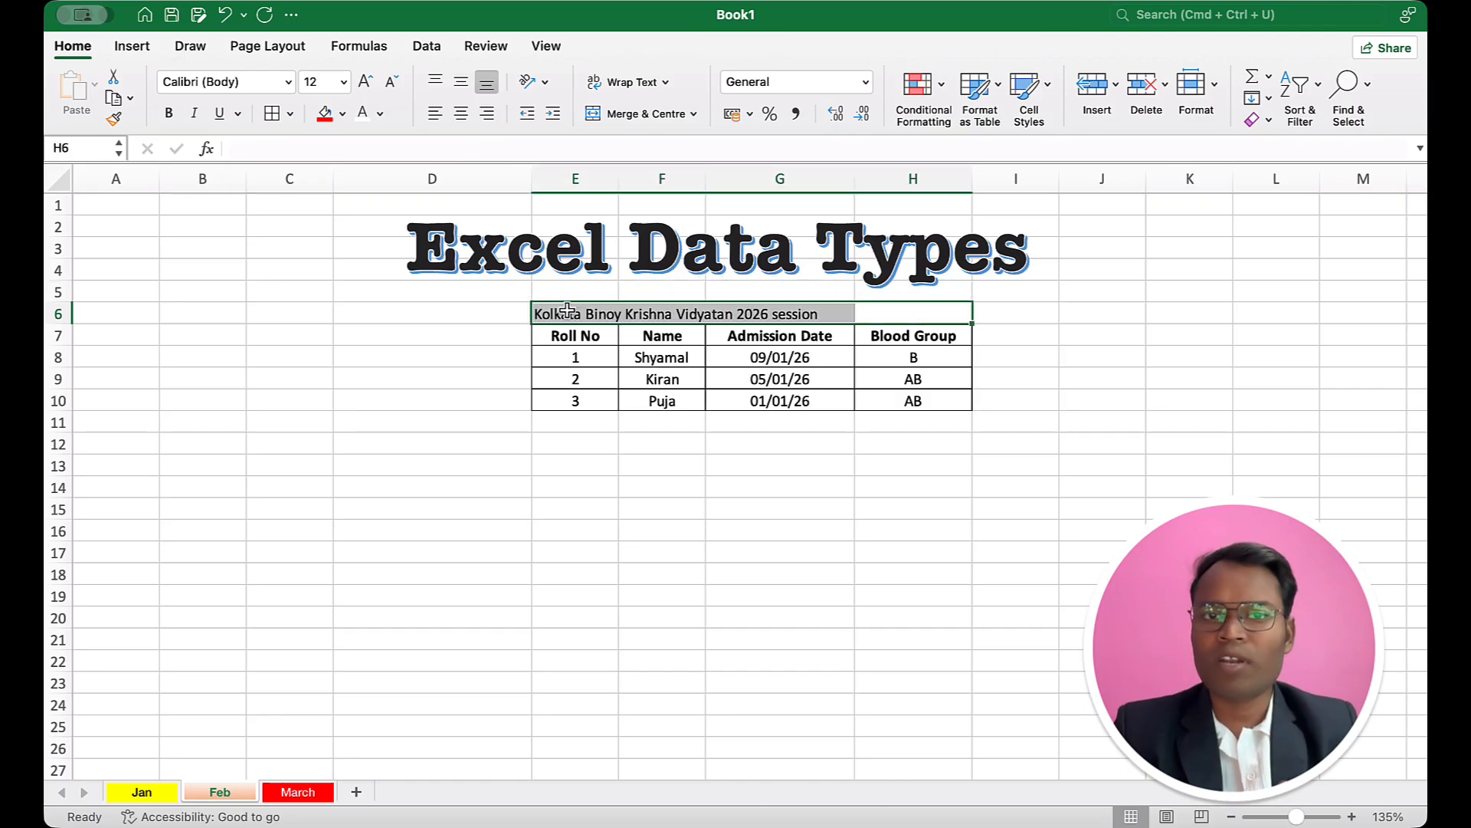
click(631, 117)
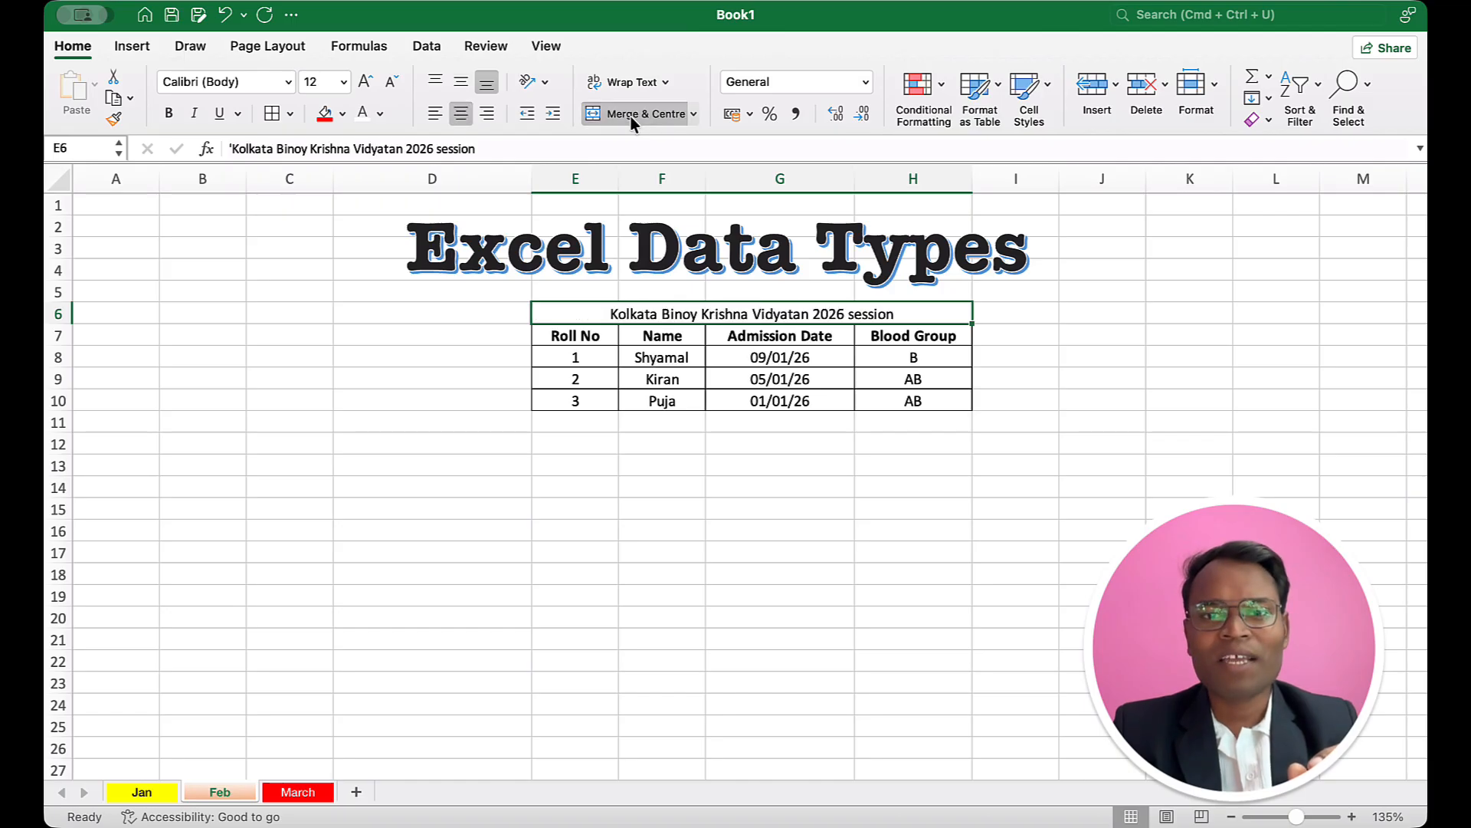
click(902, 418)
Step: Make the merged title bold and fill its cell with yellow
click(776, 310)
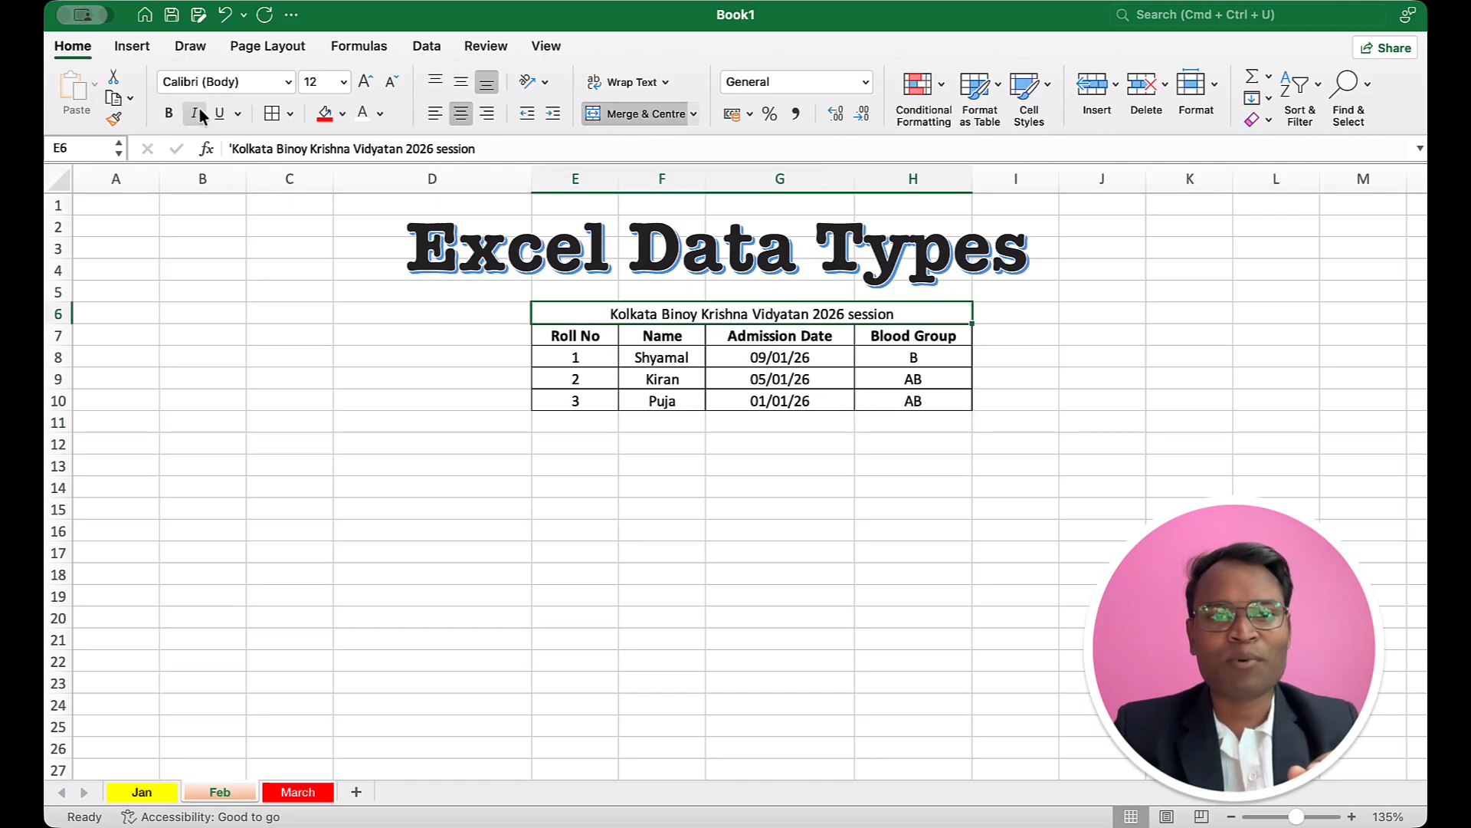
click(168, 114)
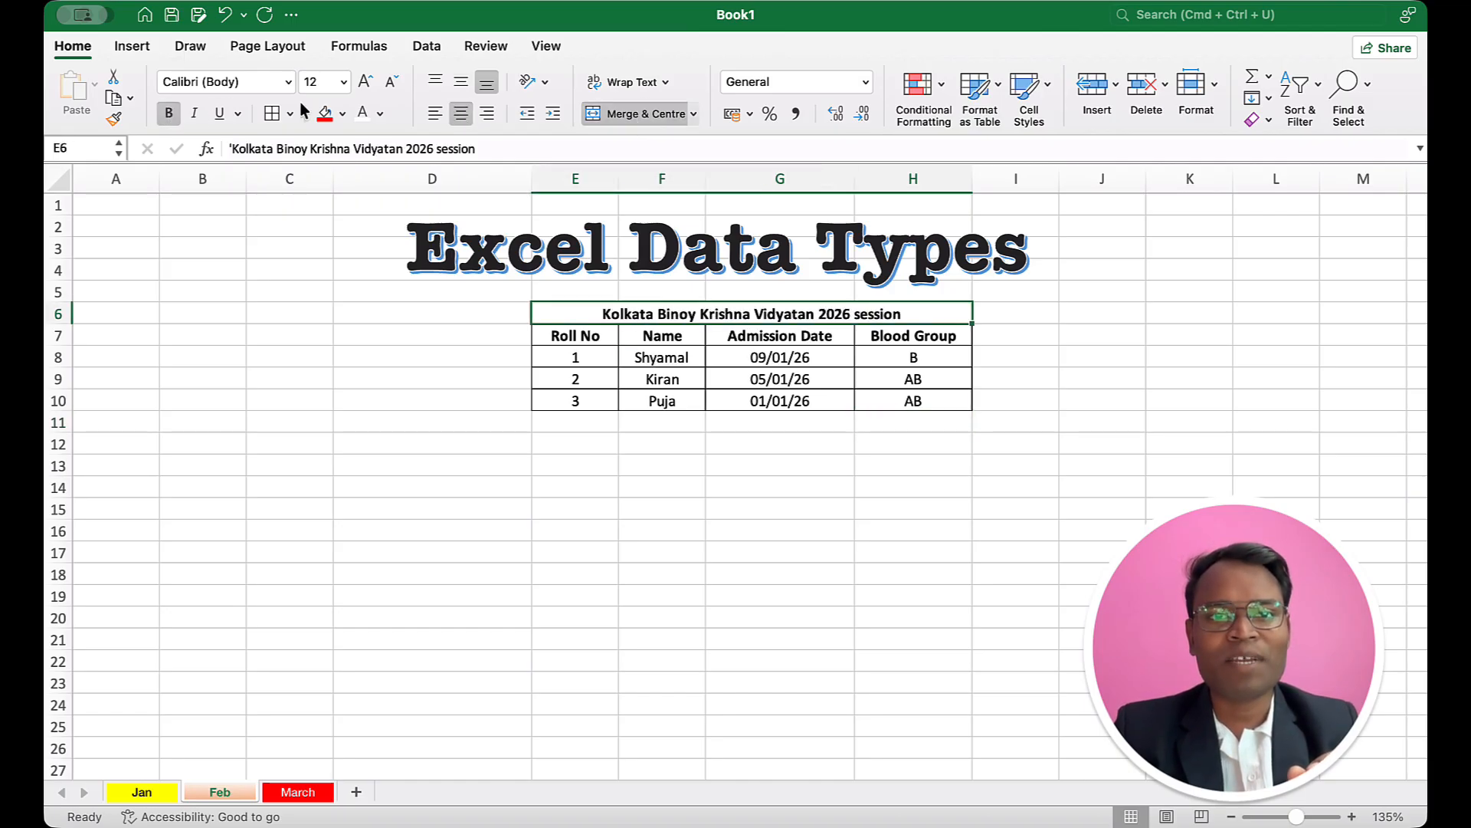
click(343, 115)
click(389, 337)
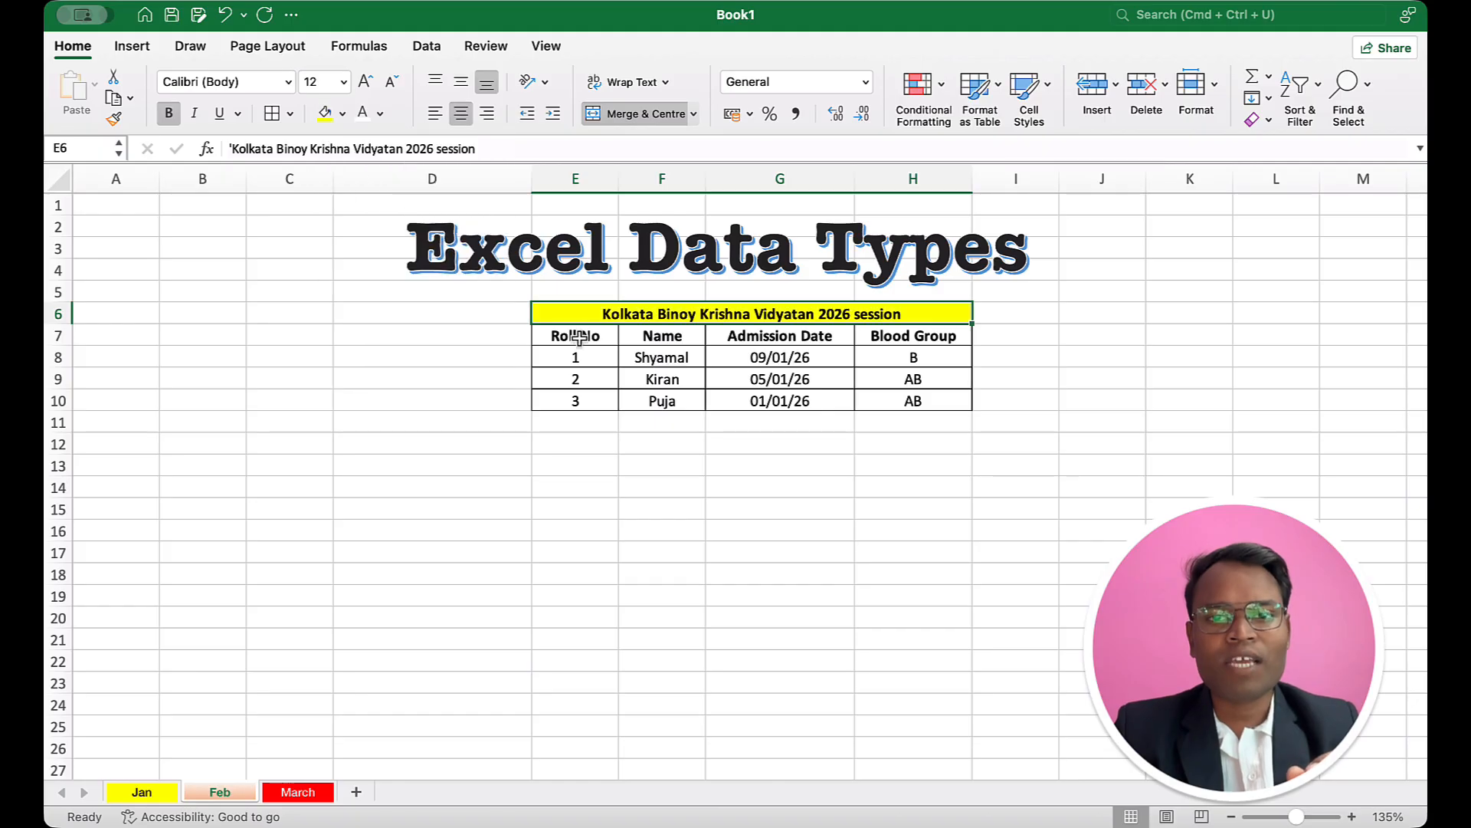
click(790, 487)
click(739, 316)
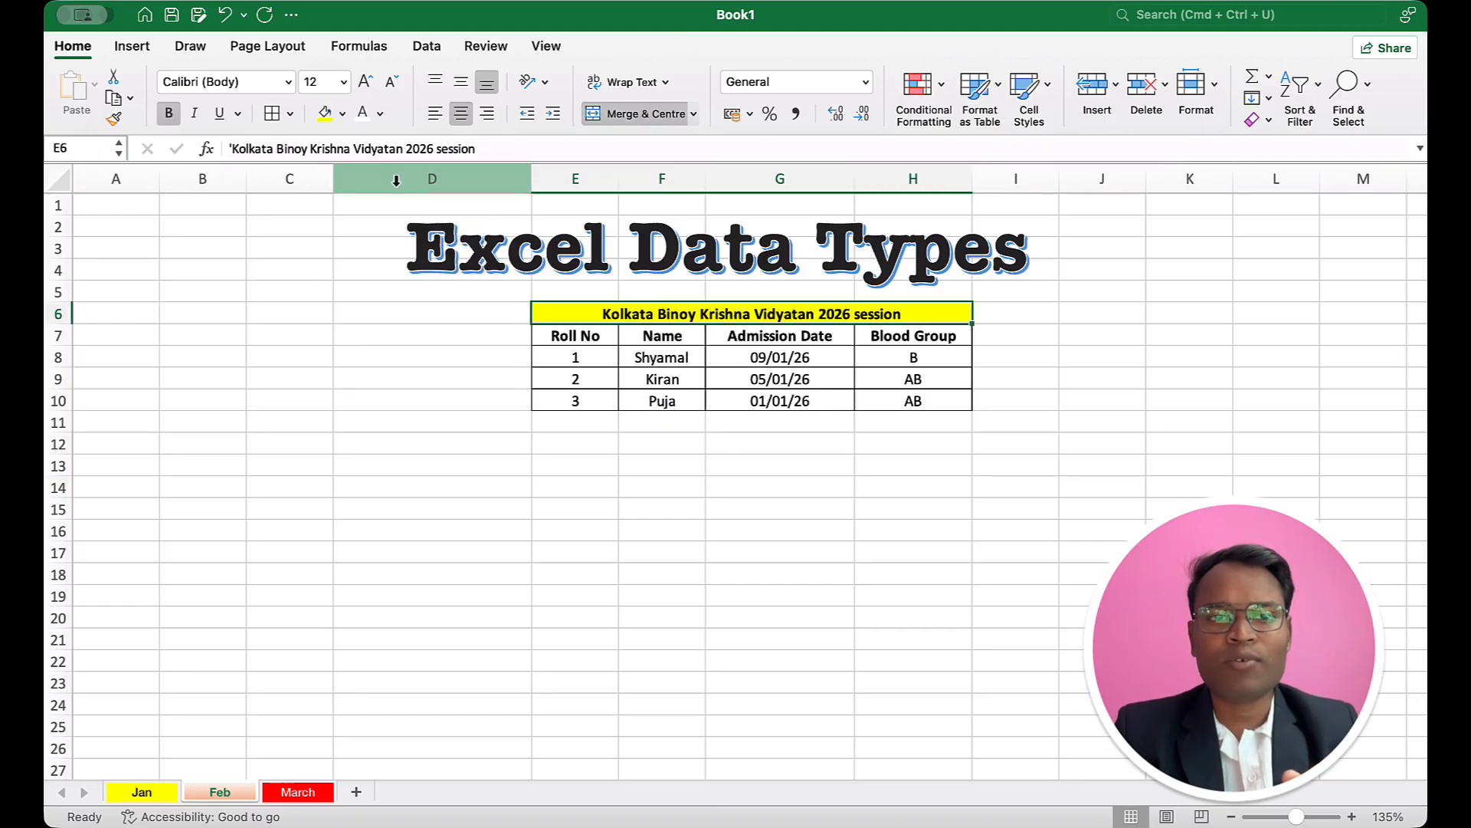
click(597, 448)
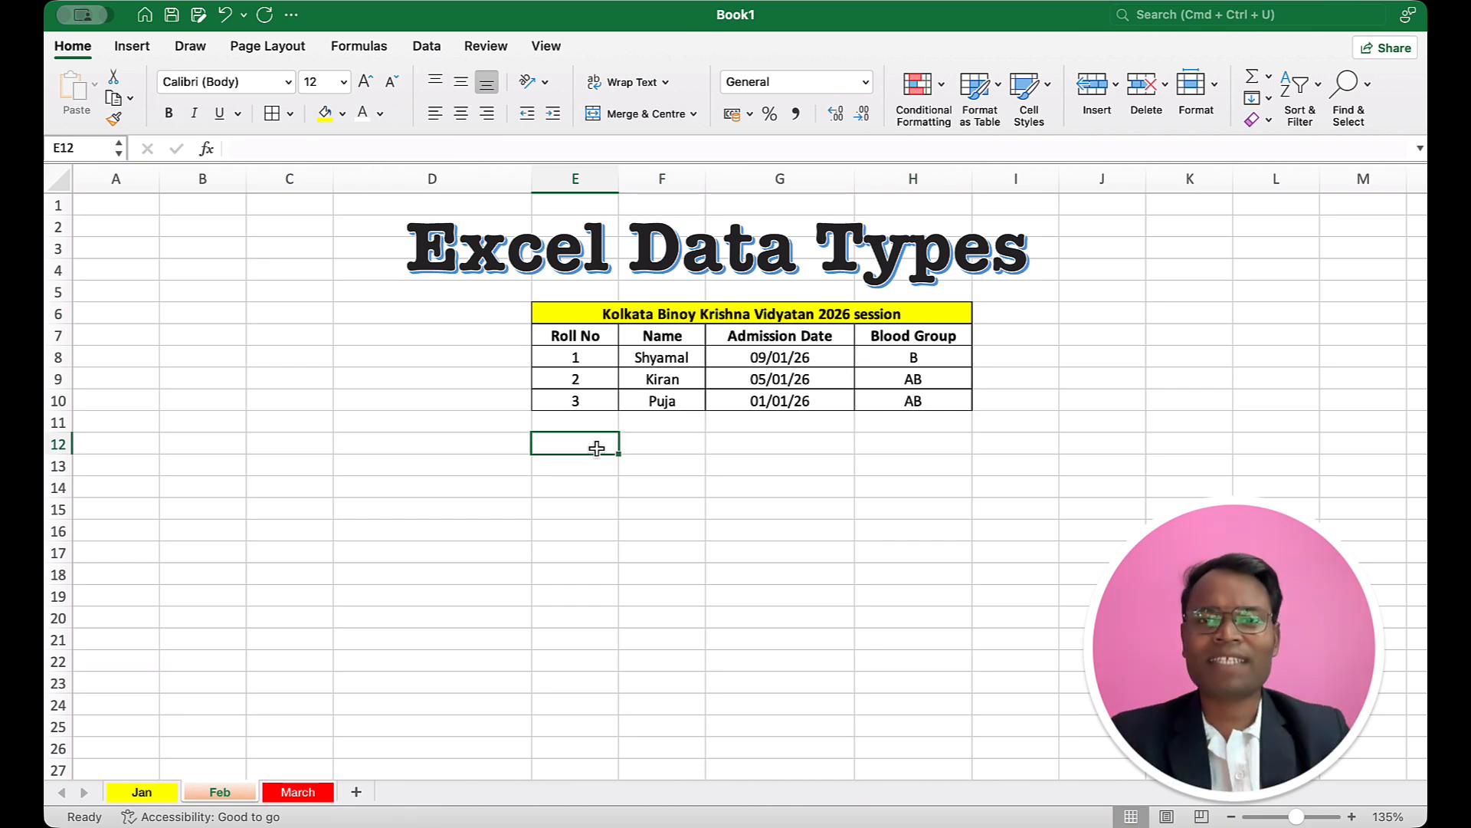
click(646, 314)
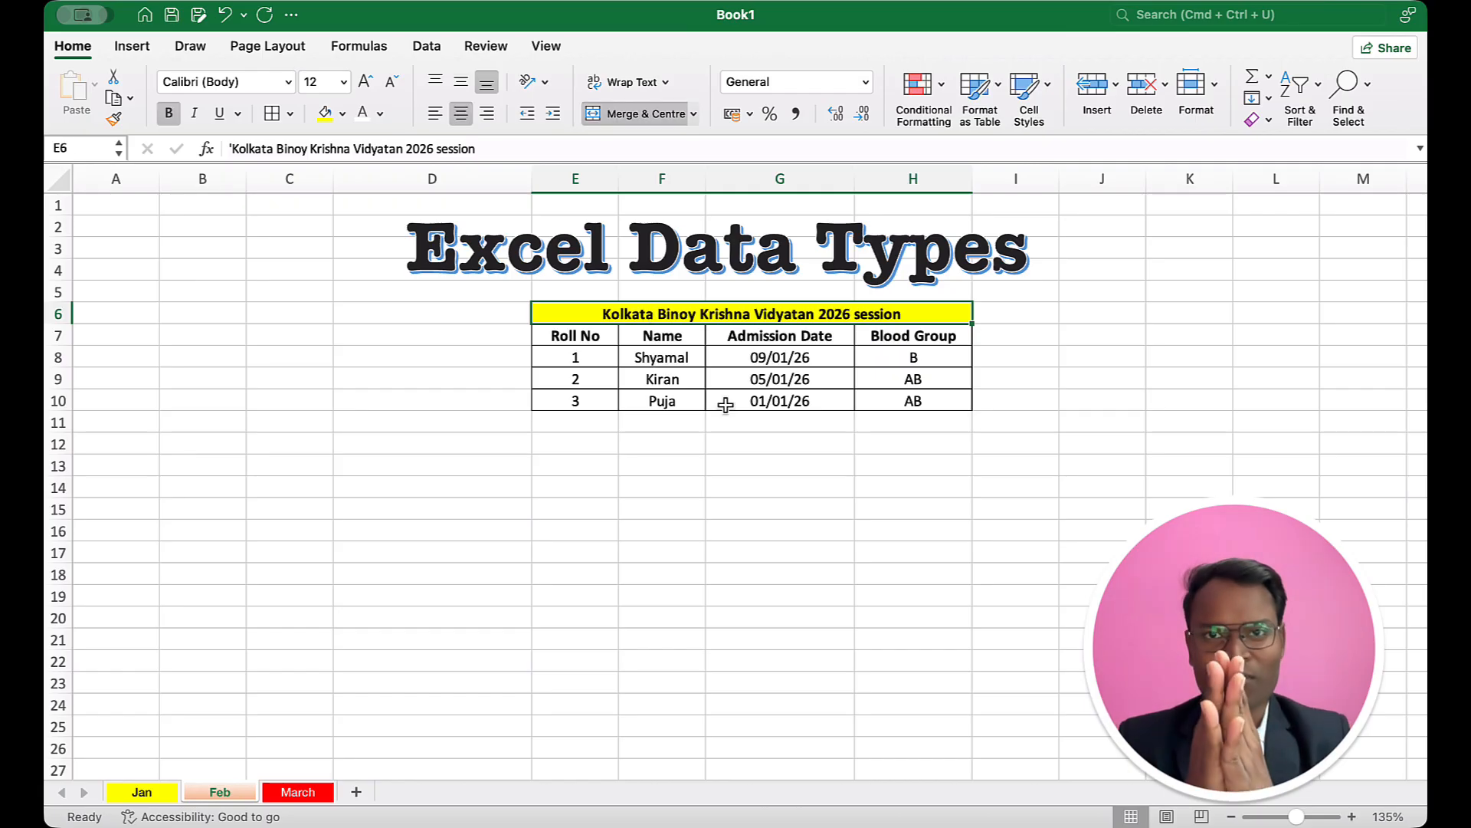
drag(607, 334, 822, 408)
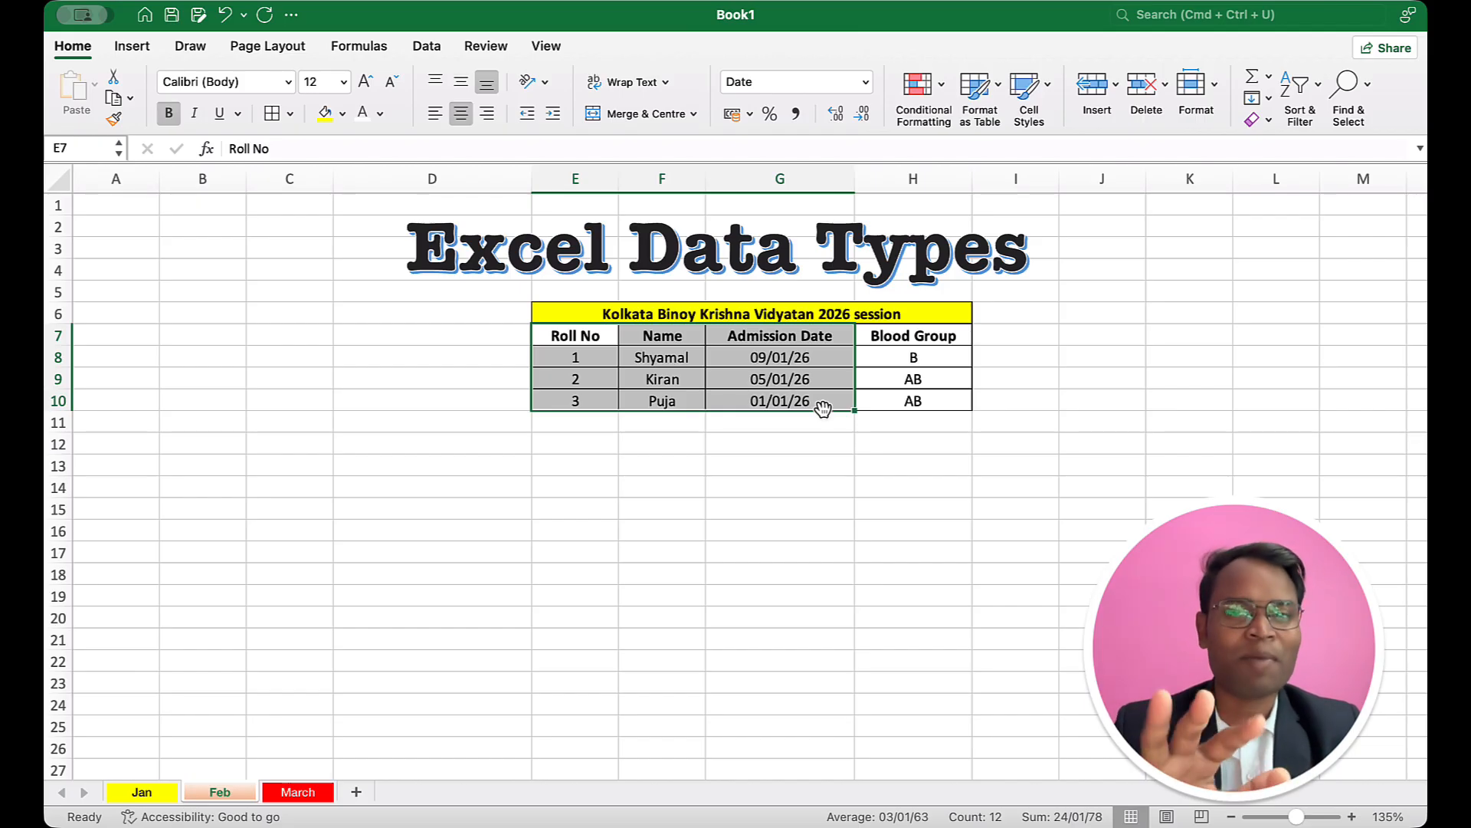
Step: Unmerge the title cells E6:H6 to check them individually, and merge and centre them again
click(665, 310)
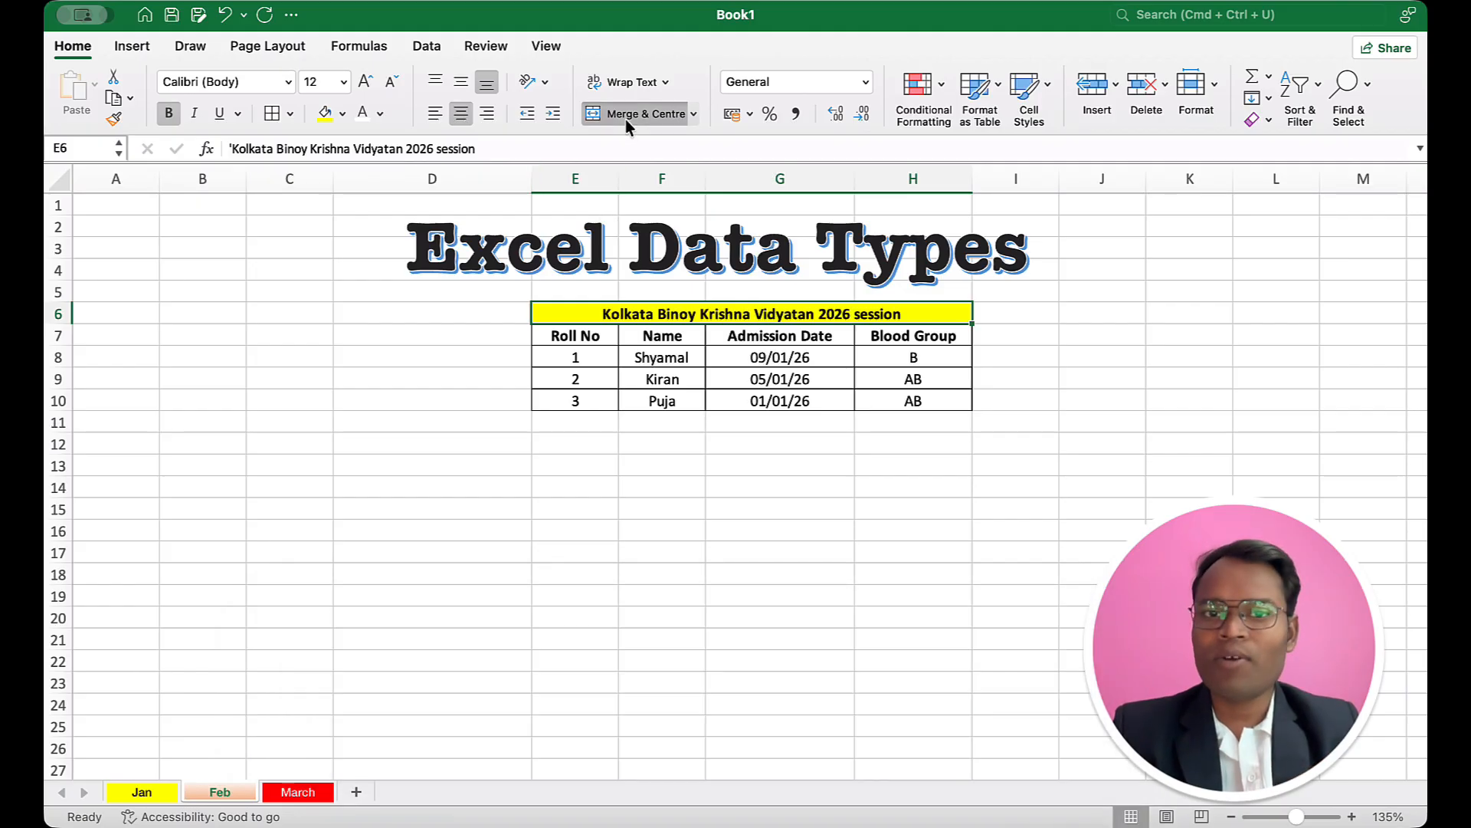
click(625, 118)
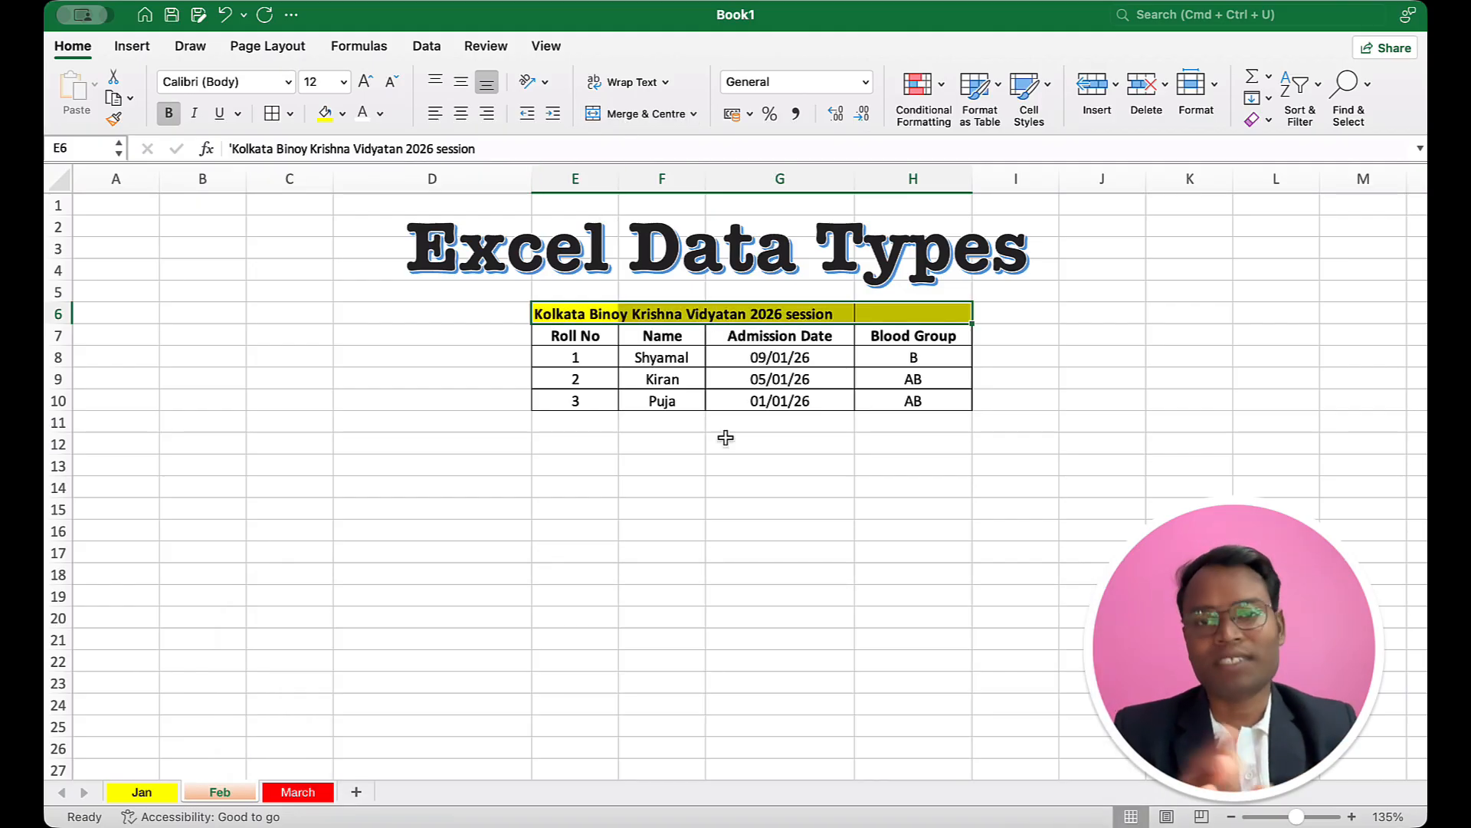
click(656, 408)
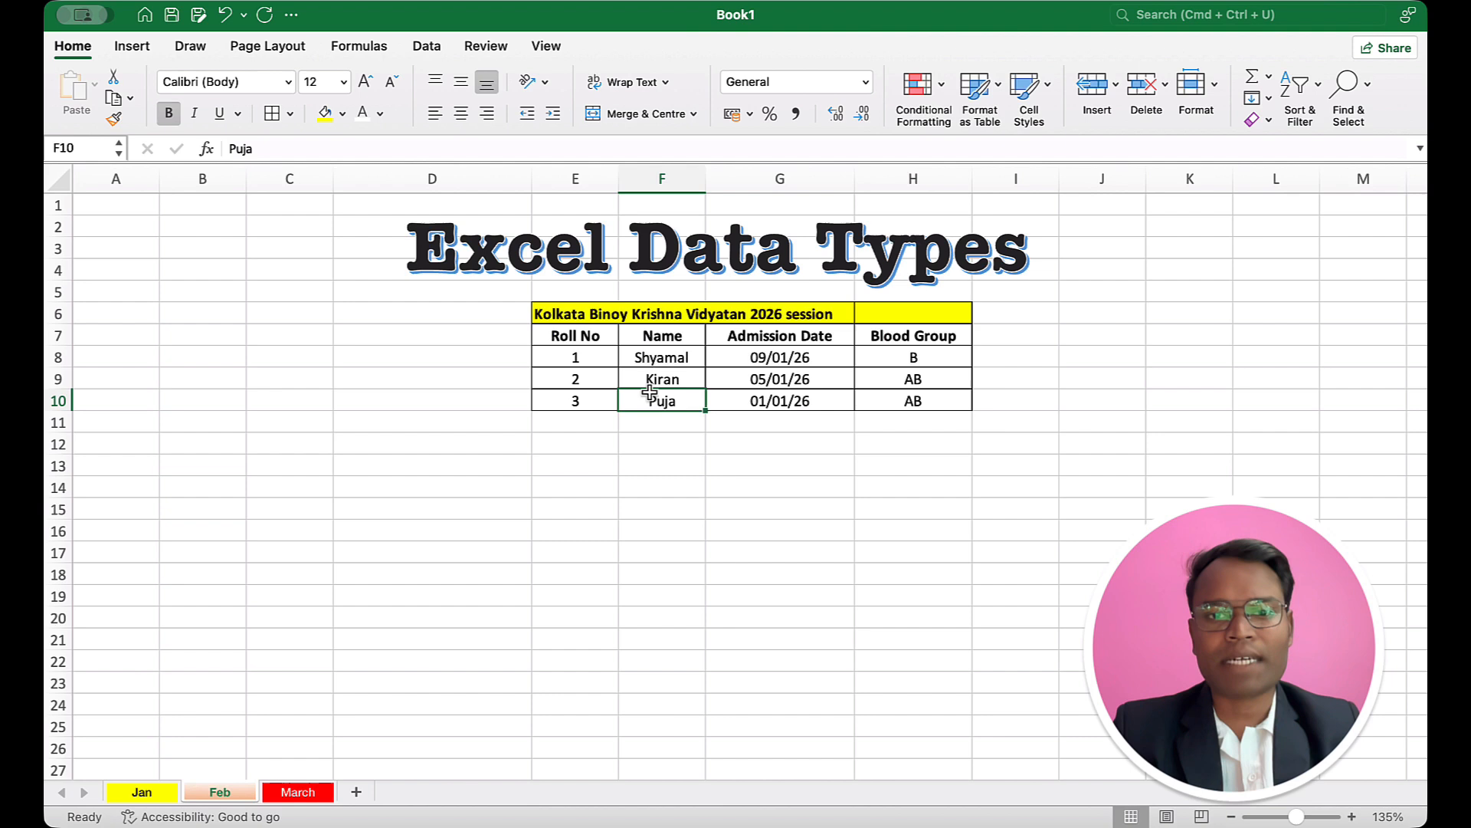
click(602, 317)
drag(653, 321, 894, 316)
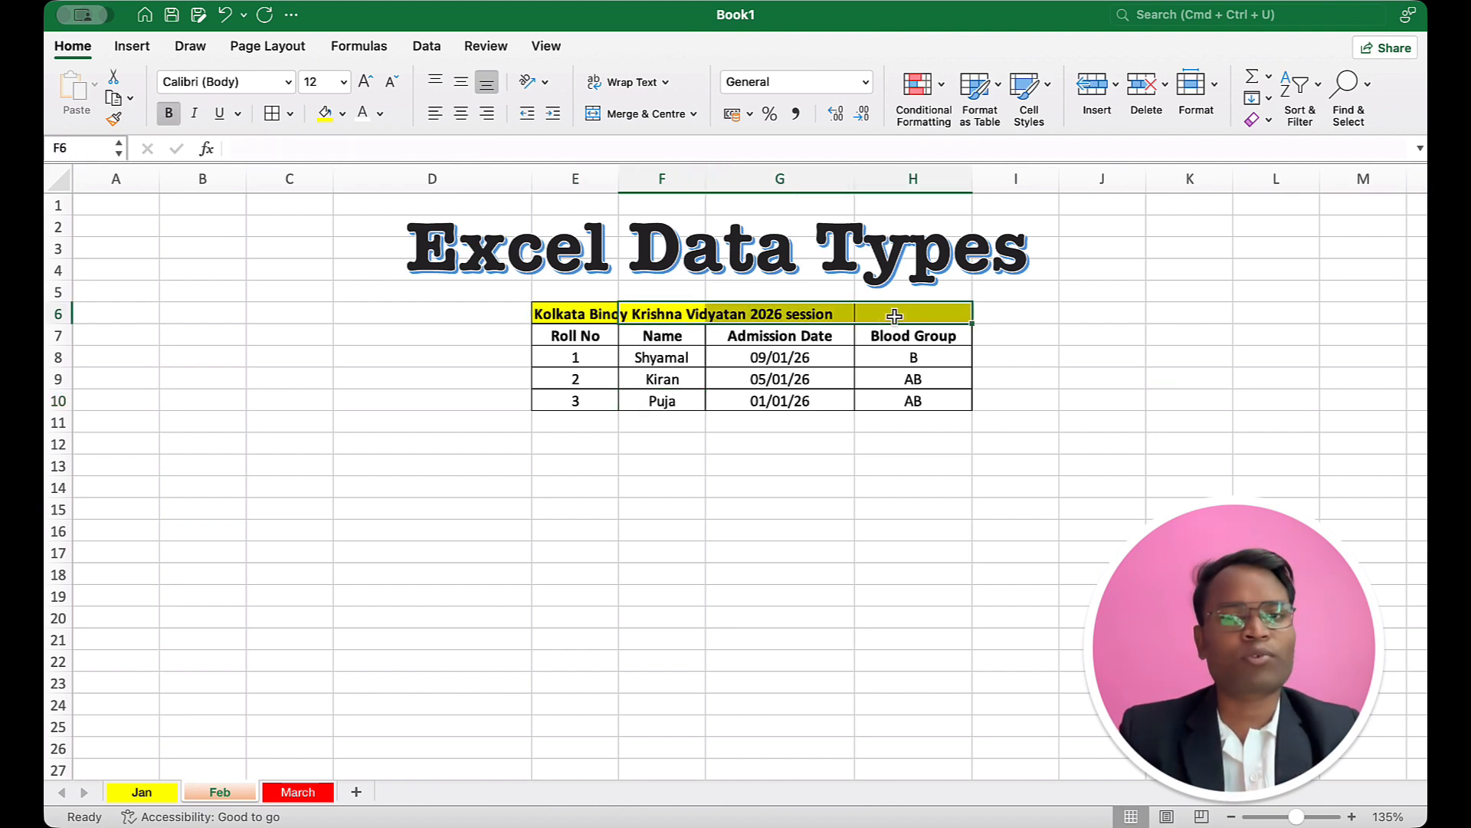
drag(537, 318, 862, 320)
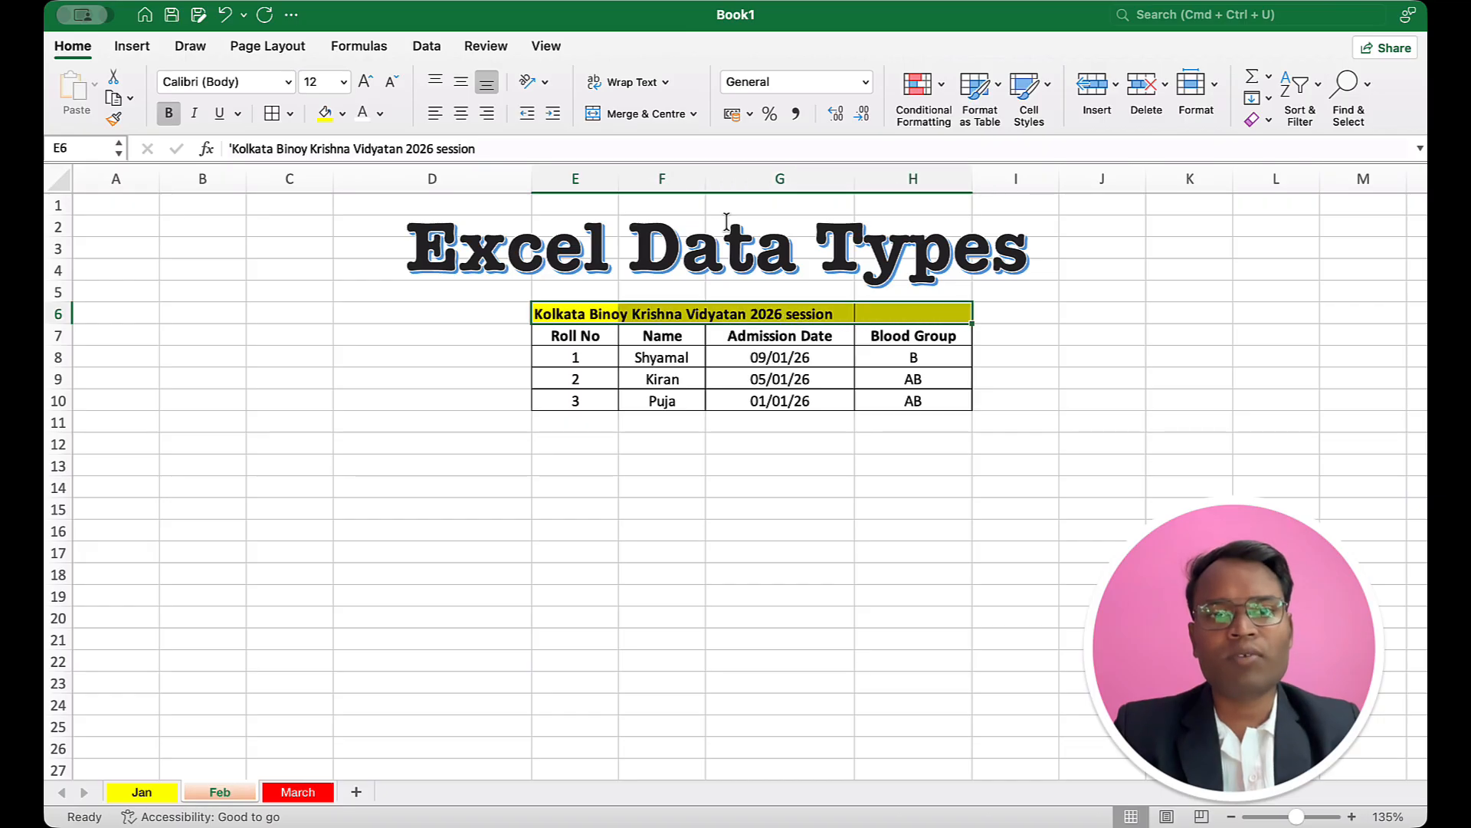
click(622, 114)
click(738, 397)
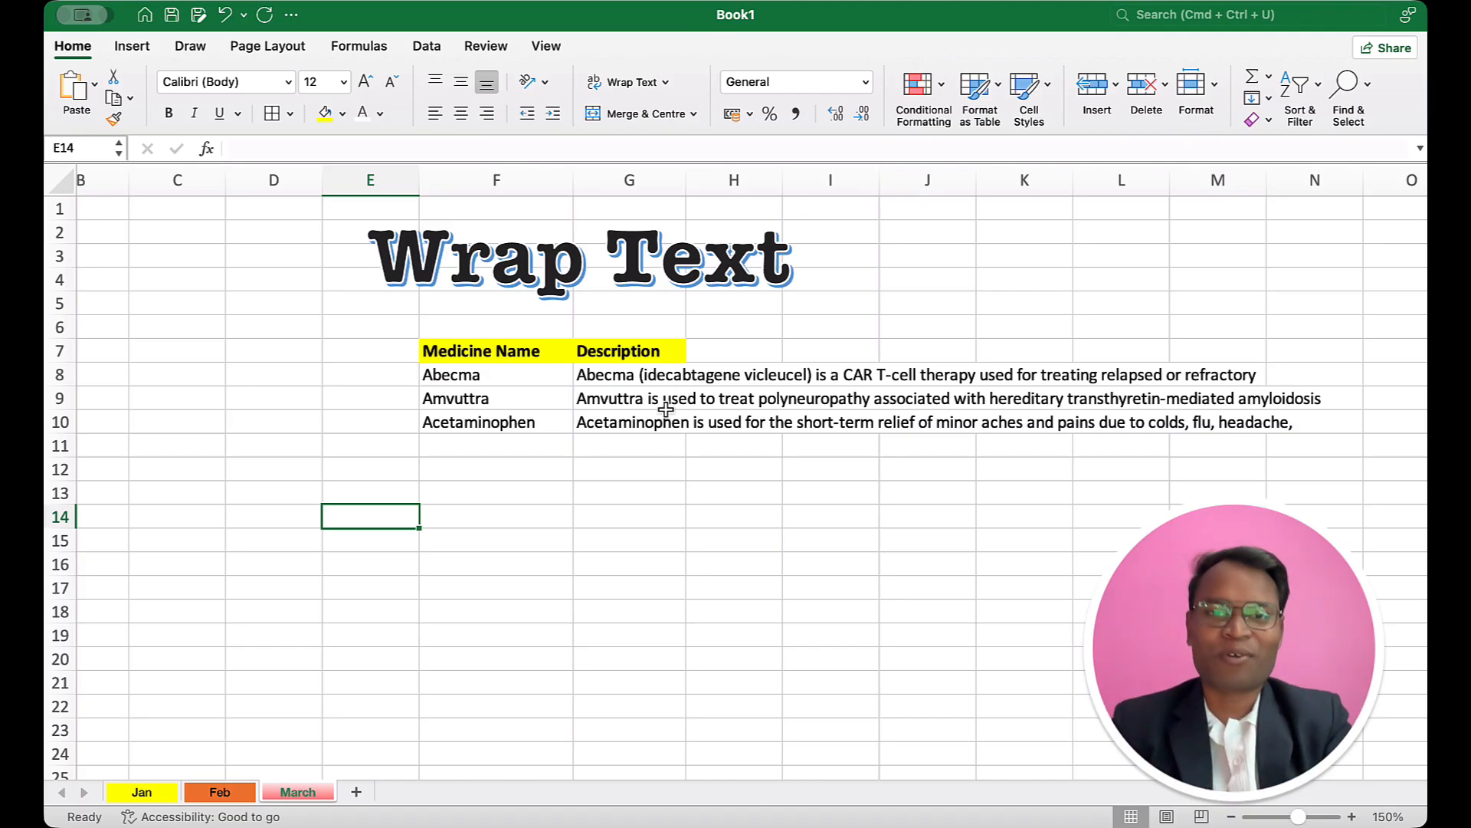
Step: Examine which cells hold the medicine description text in the March sheet's table
click(505, 371)
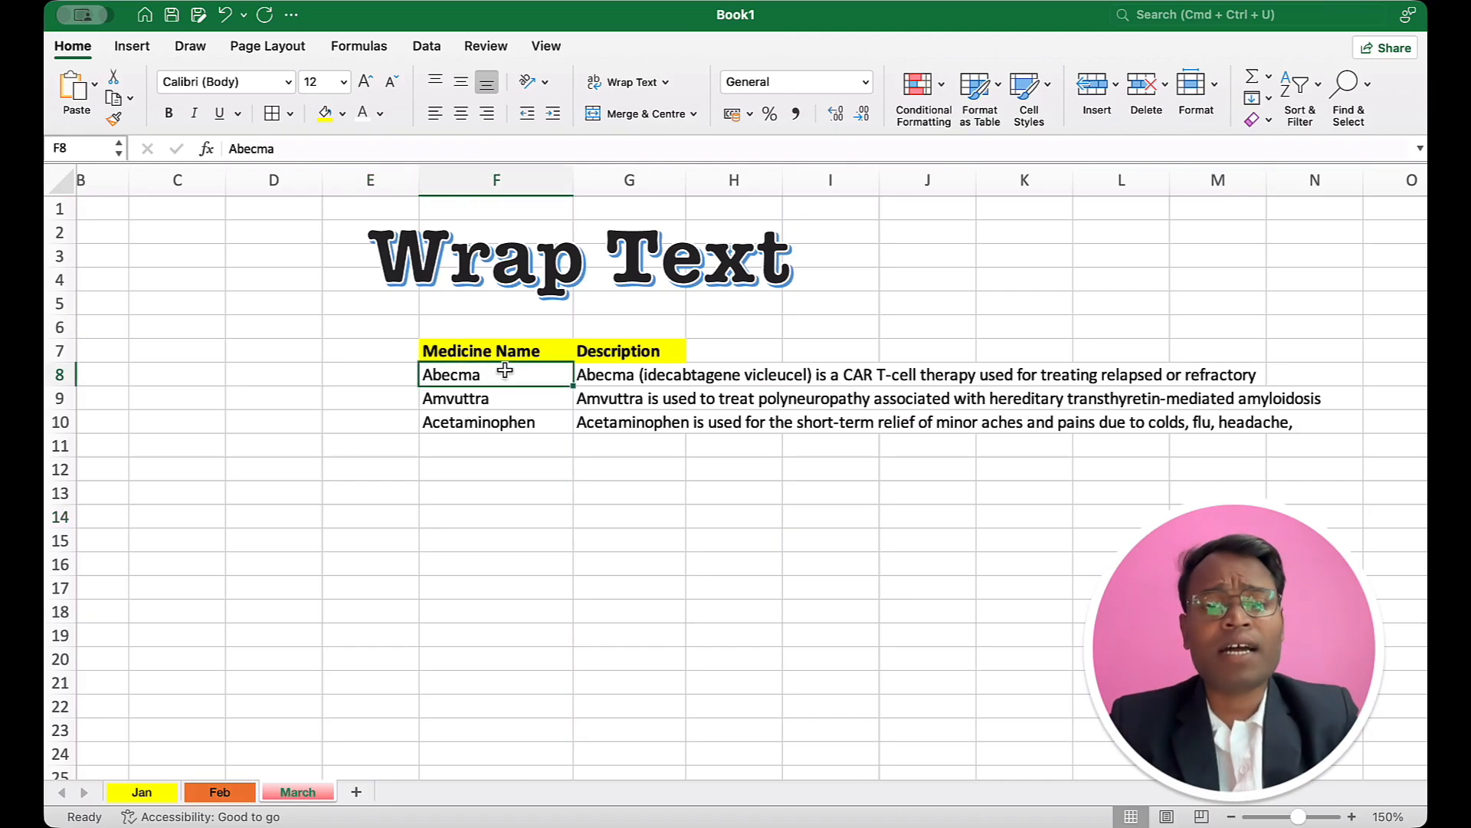
click(587, 391)
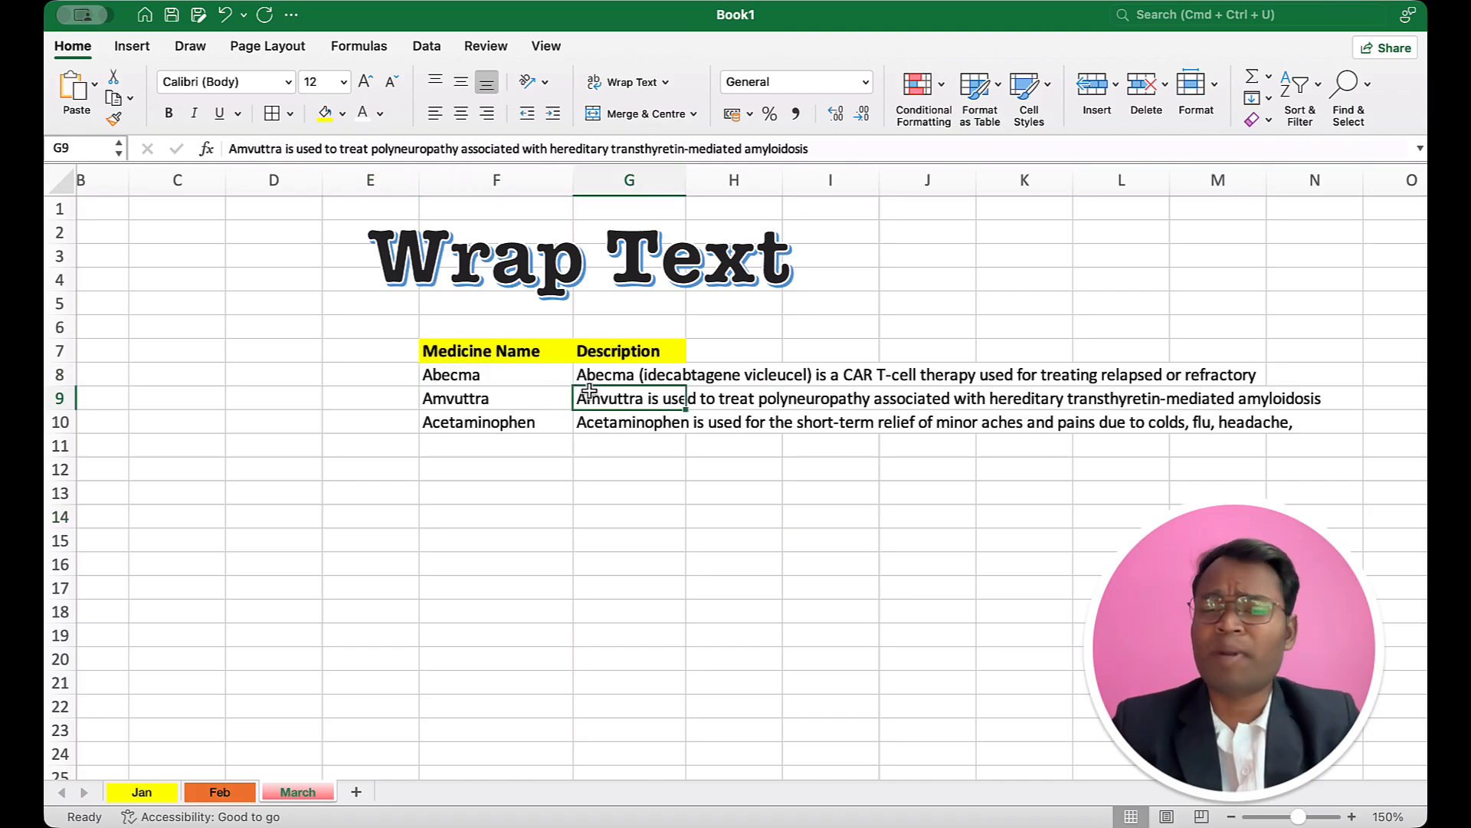
click(608, 379)
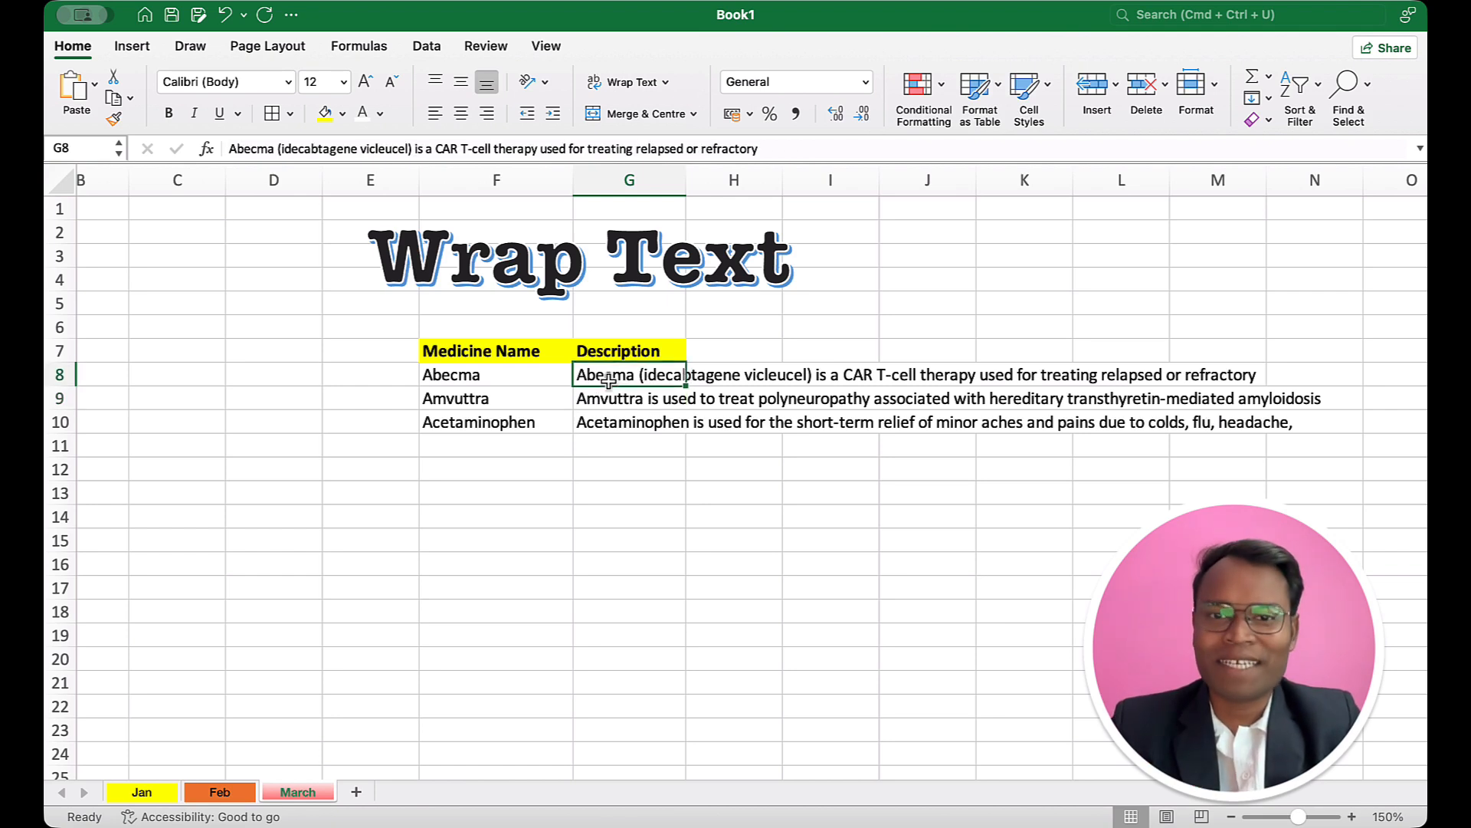
click(706, 377)
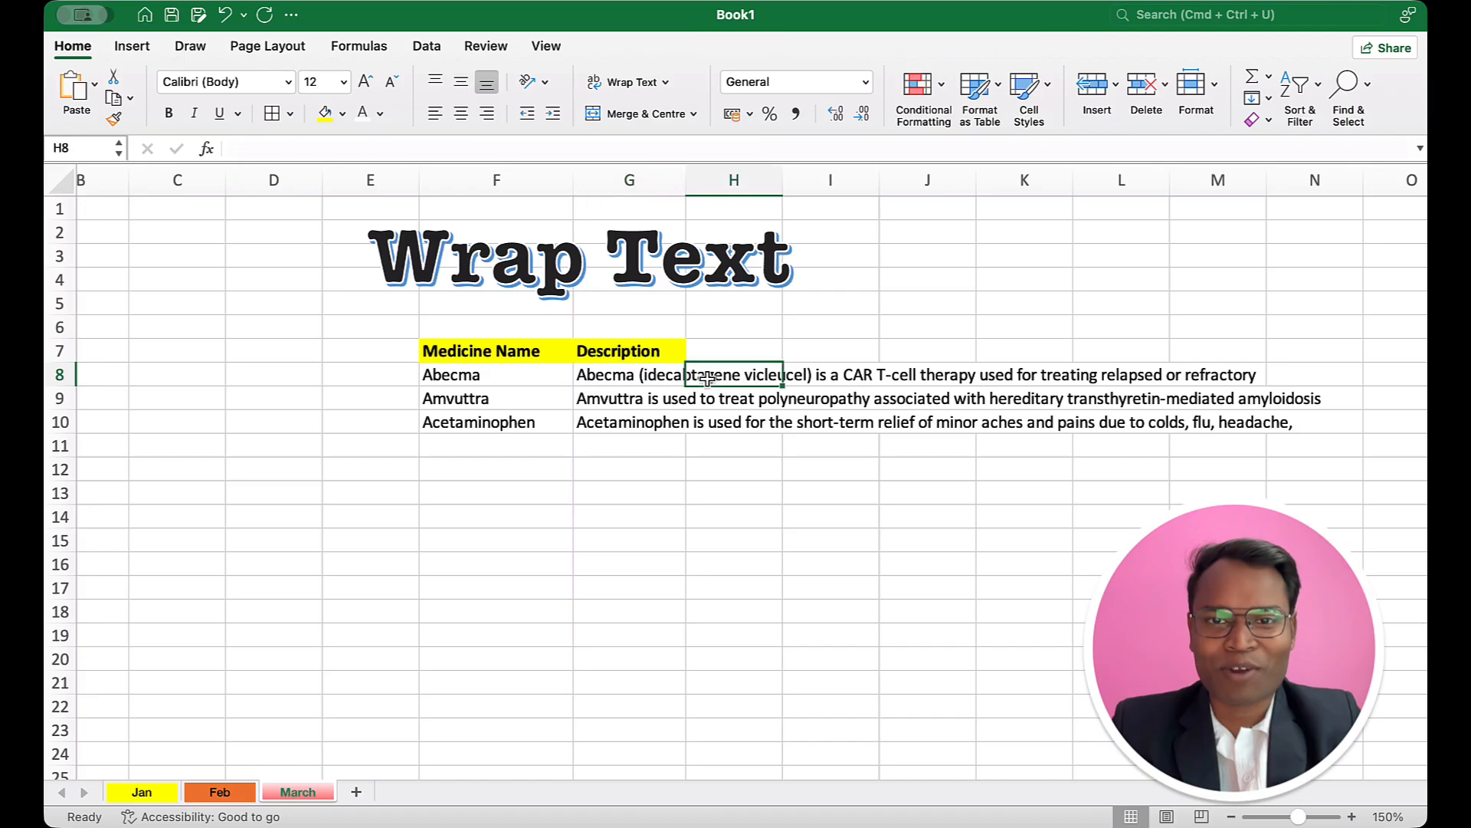
click(797, 378)
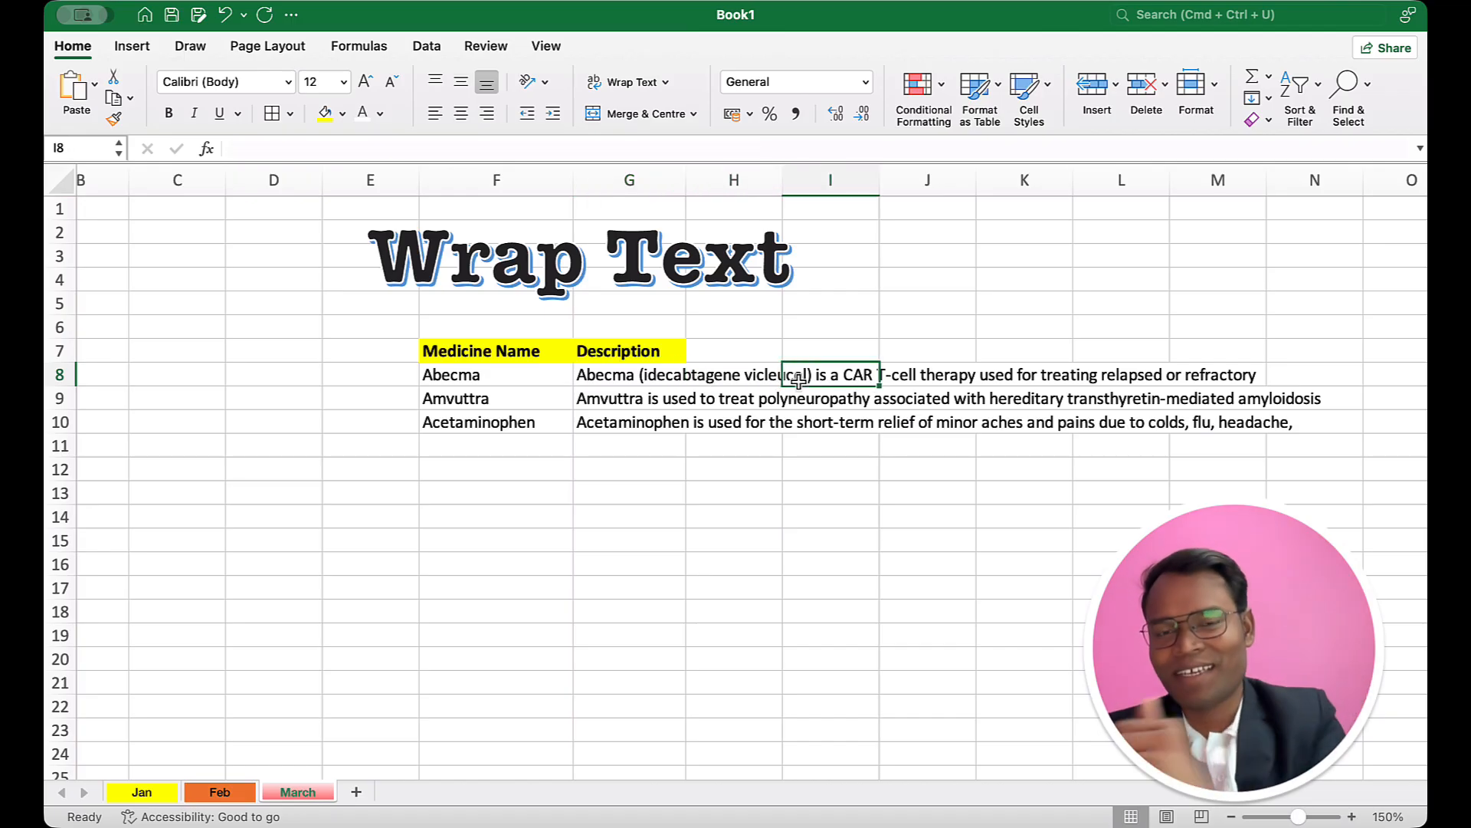
click(633, 377)
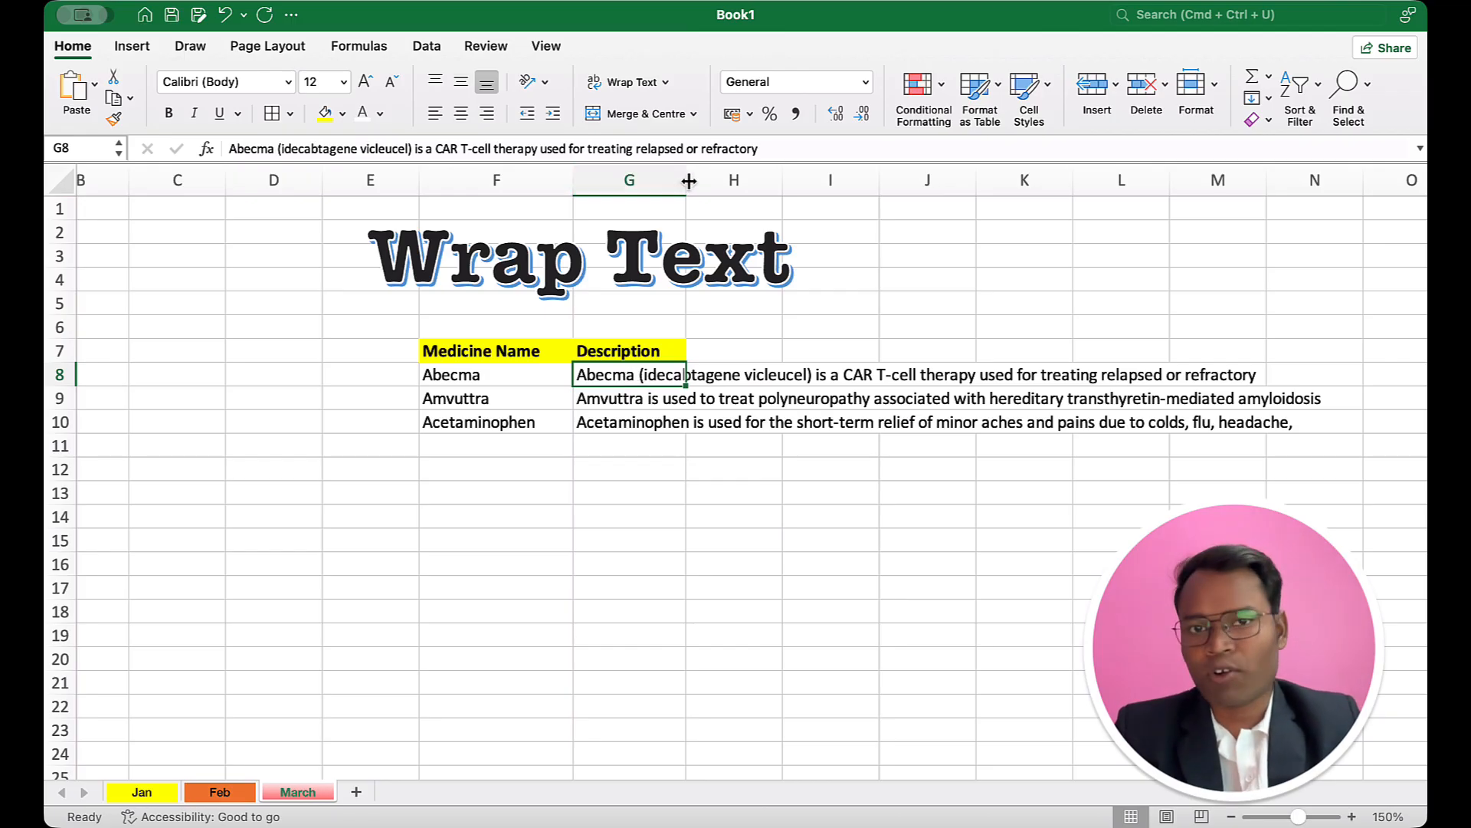
Step: Try widening the Description column G to fit its long texts and undo the width change
drag(689, 180, 1293, 252)
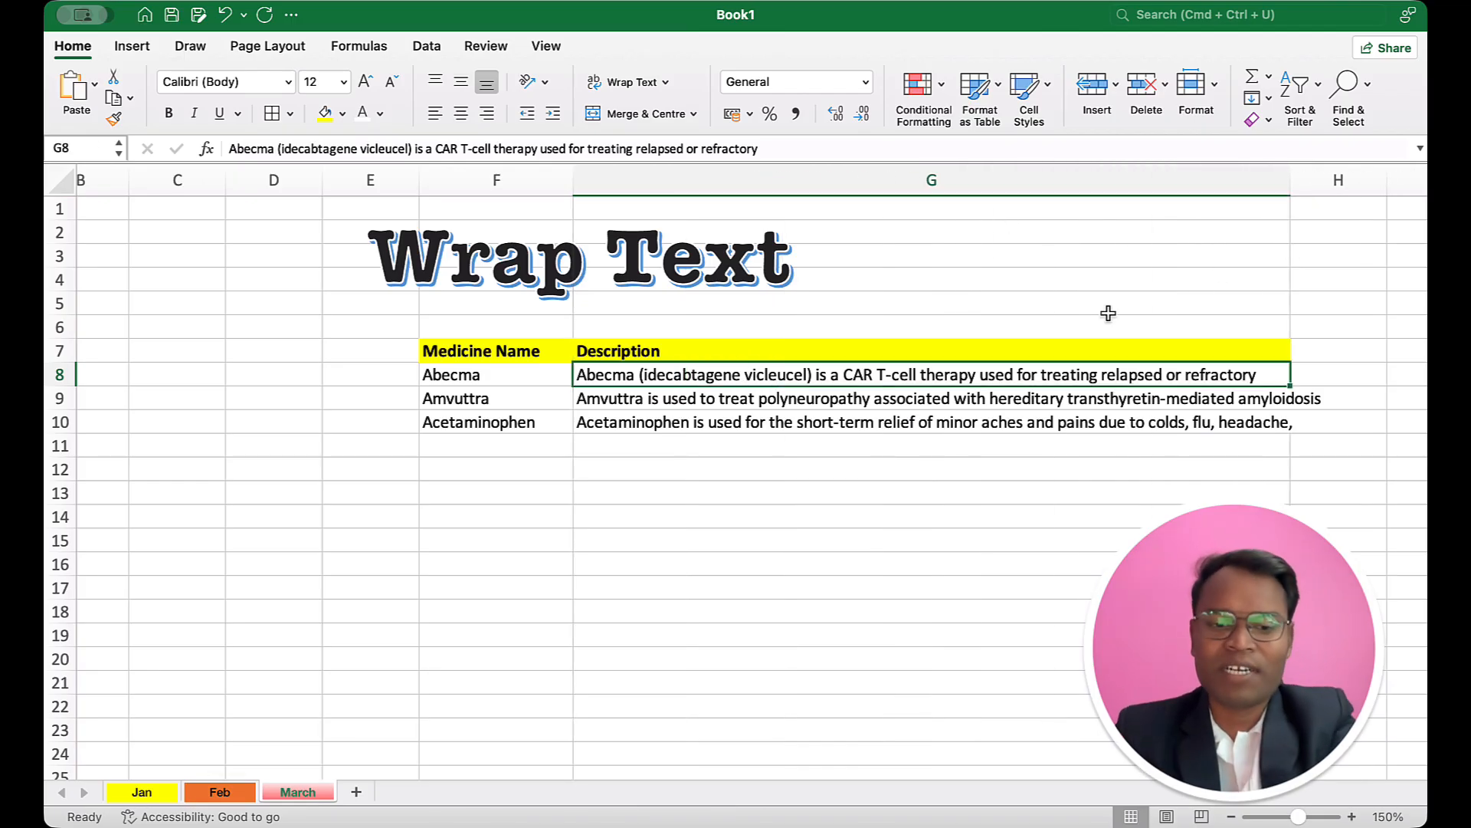
key(super+z)
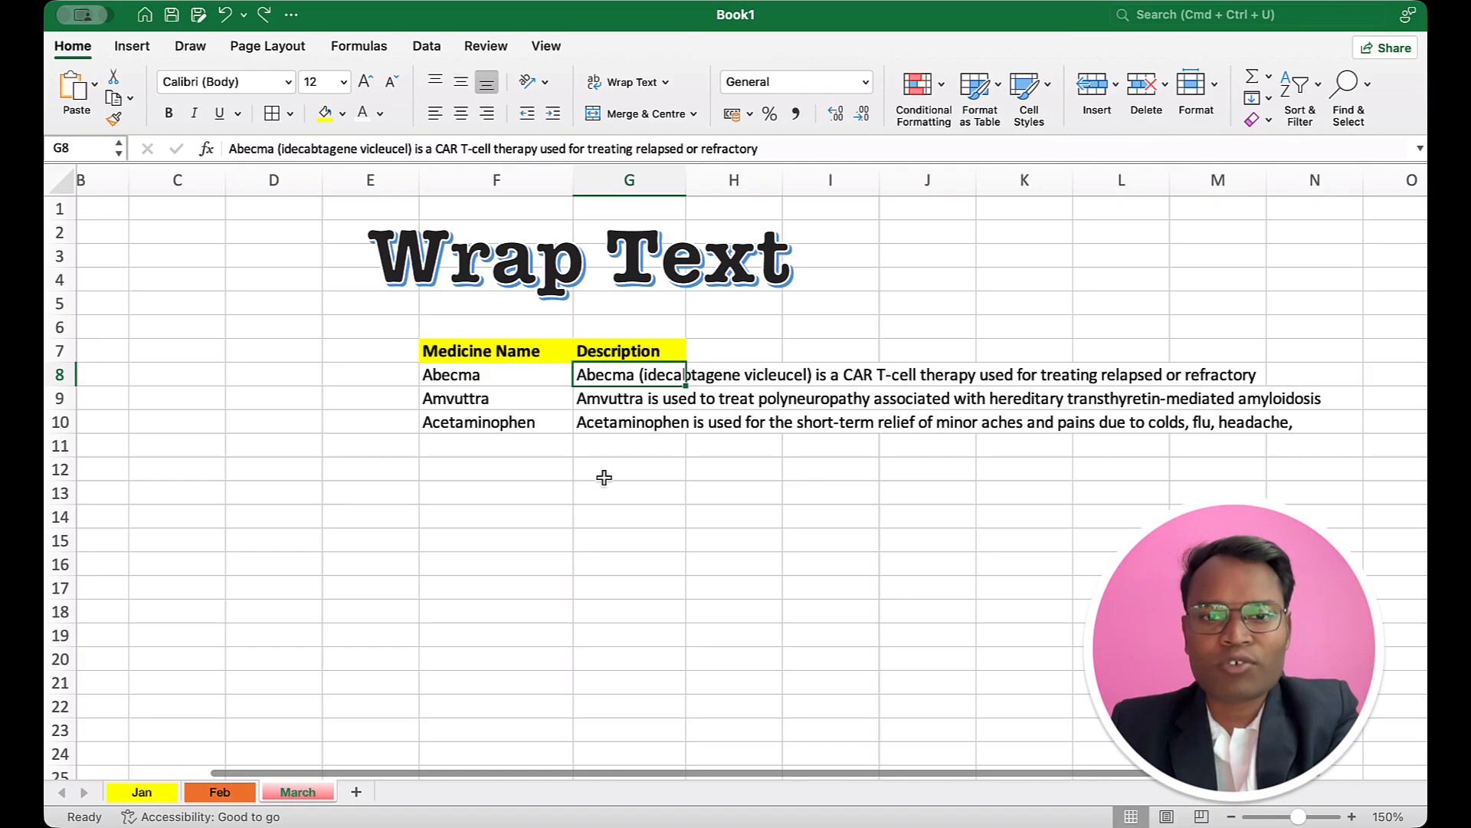
click(605, 475)
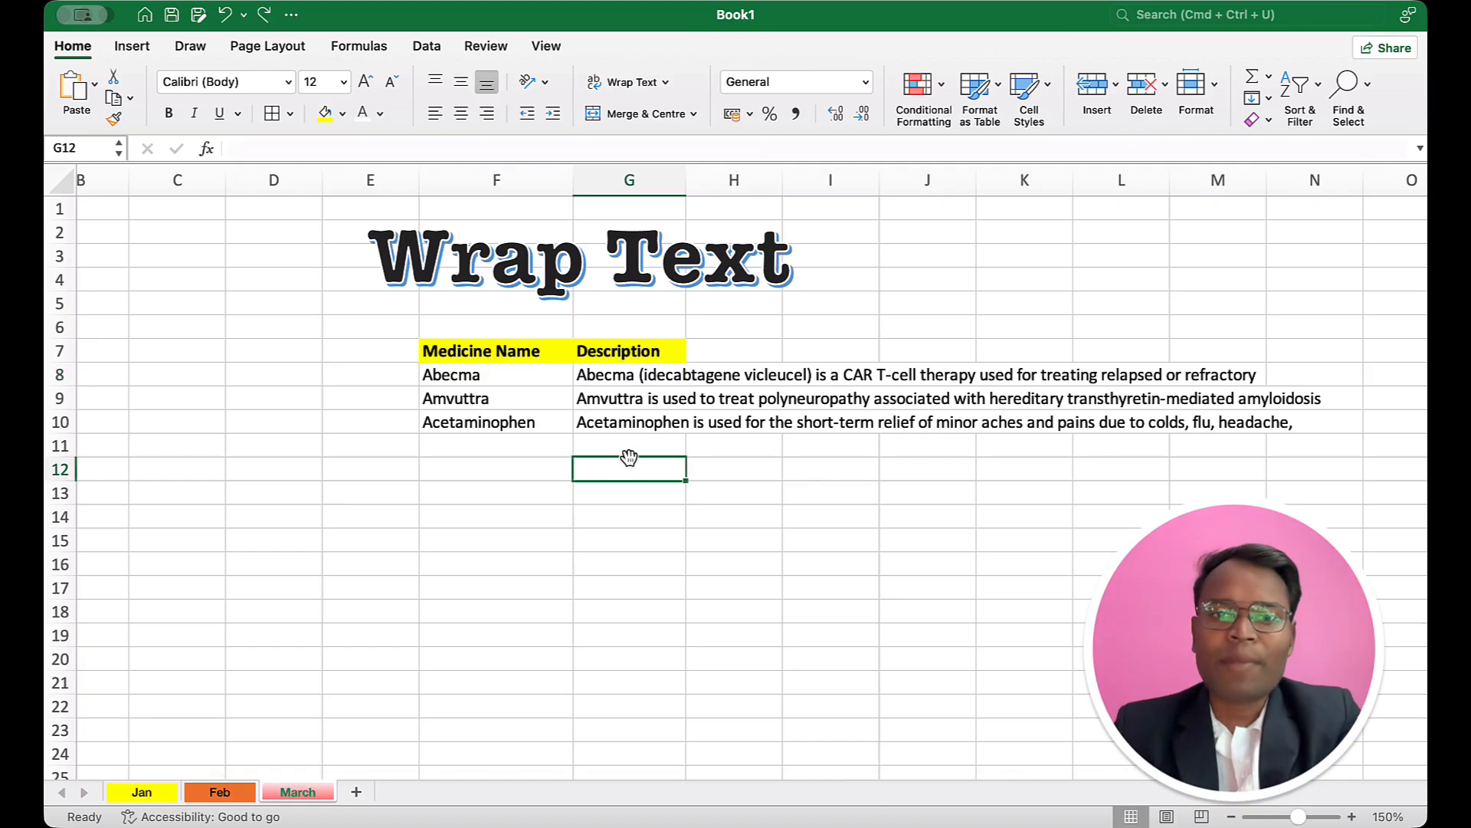
Step: Widen the Description column G to nearly three times its width and wrap the text in cells G8, G9 and G10
click(617, 374)
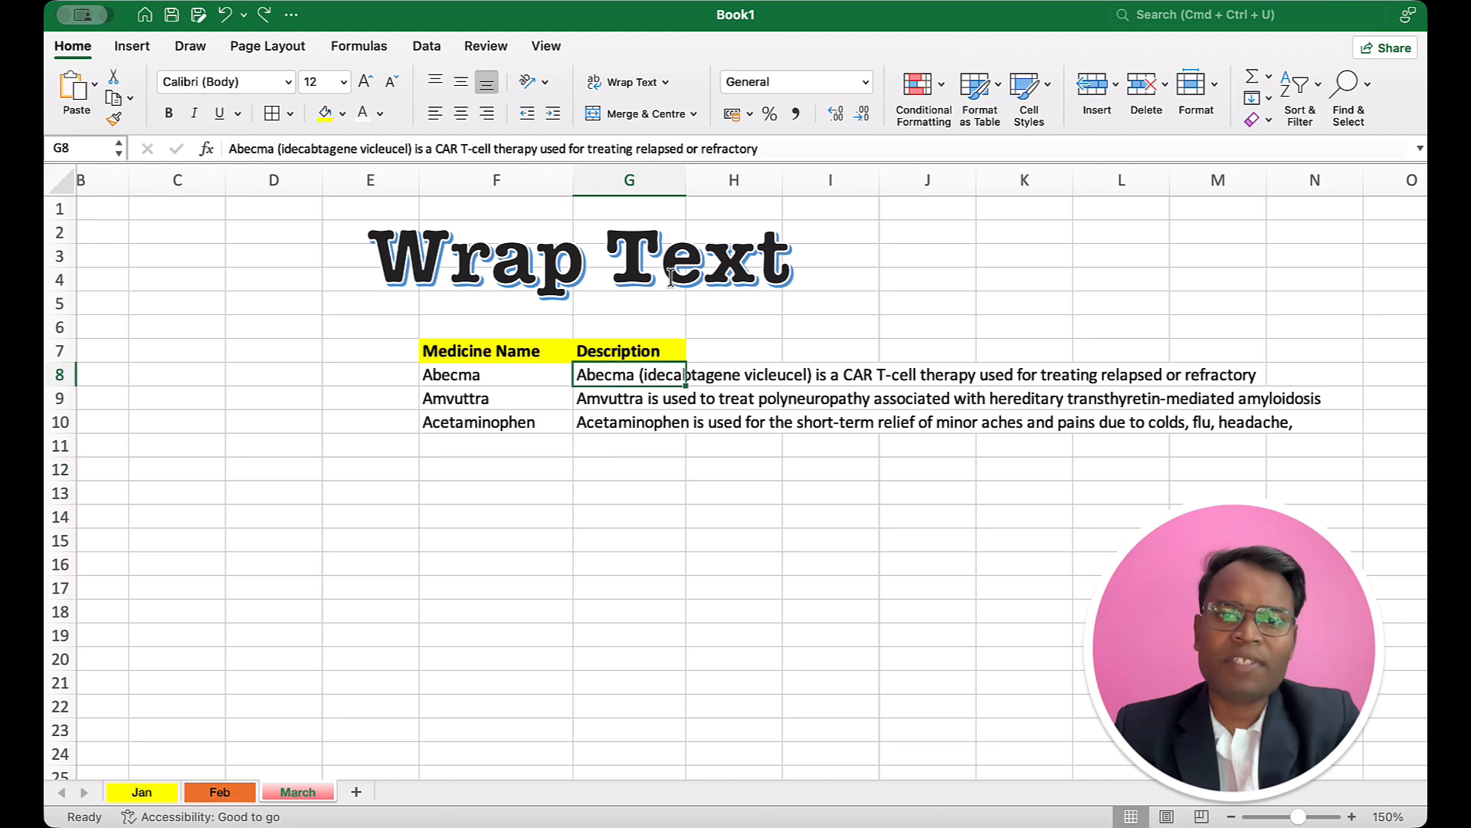
drag(686, 184, 882, 215)
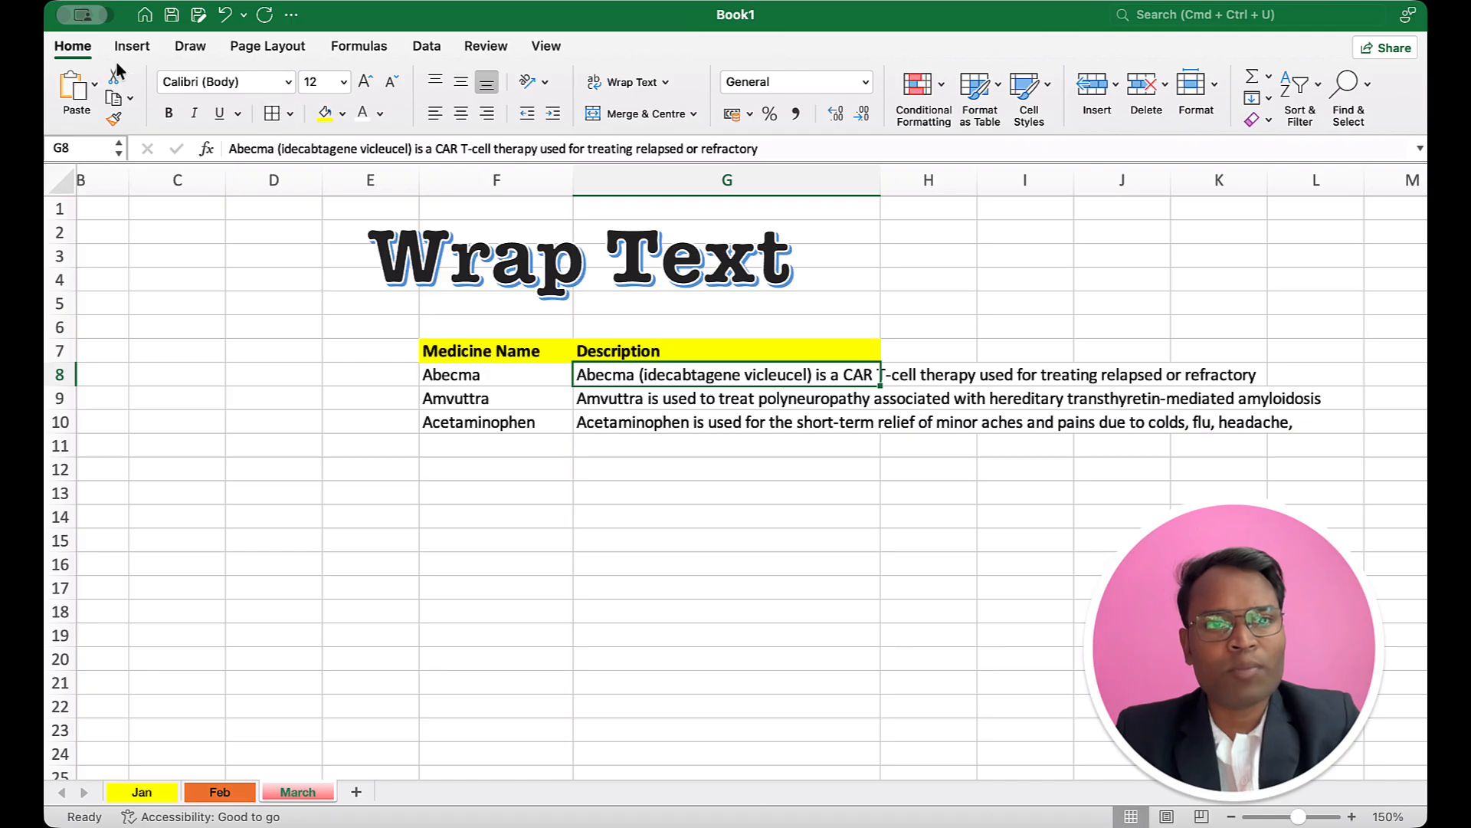
click(611, 86)
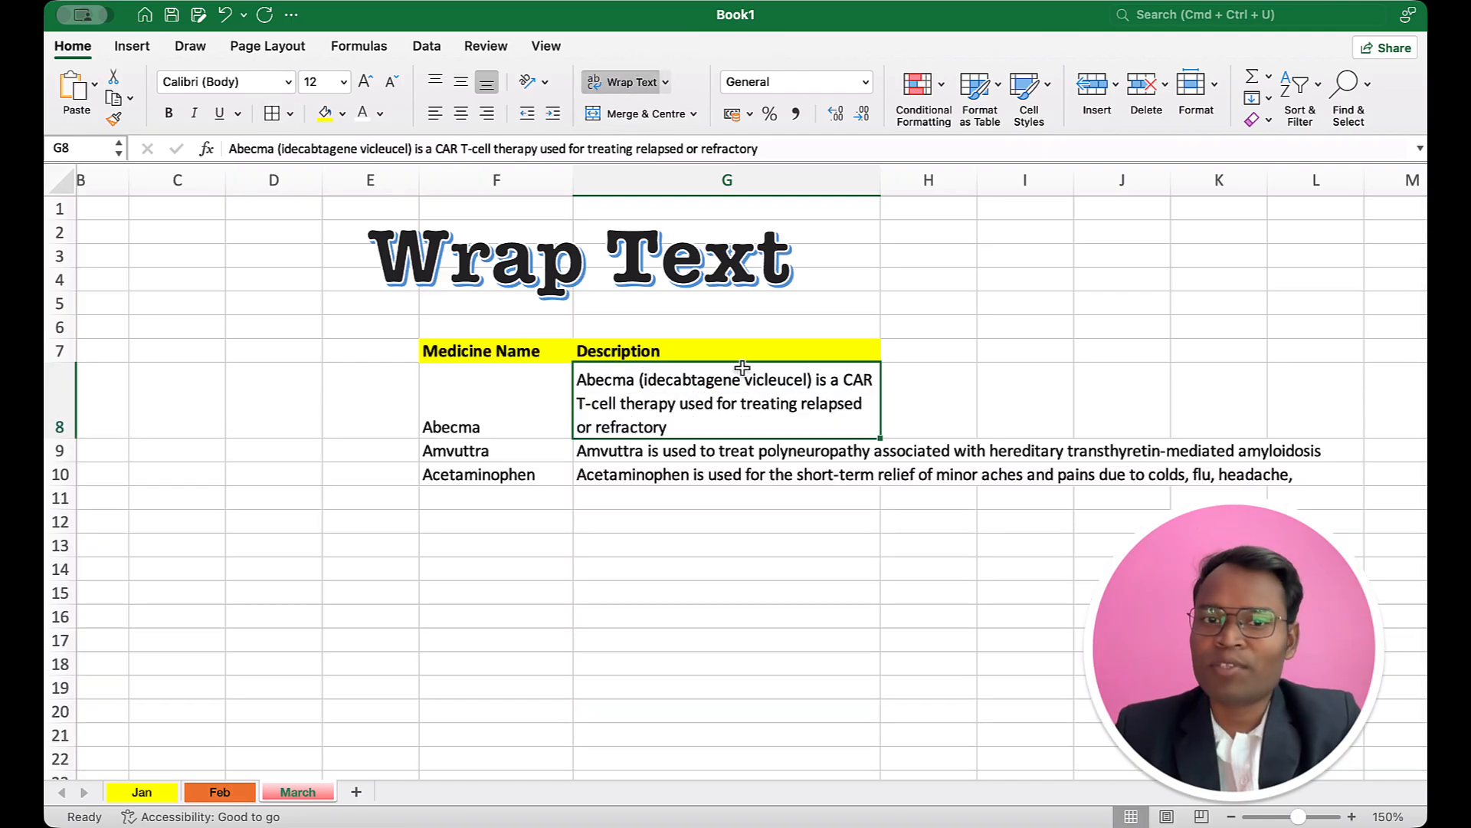
click(694, 450)
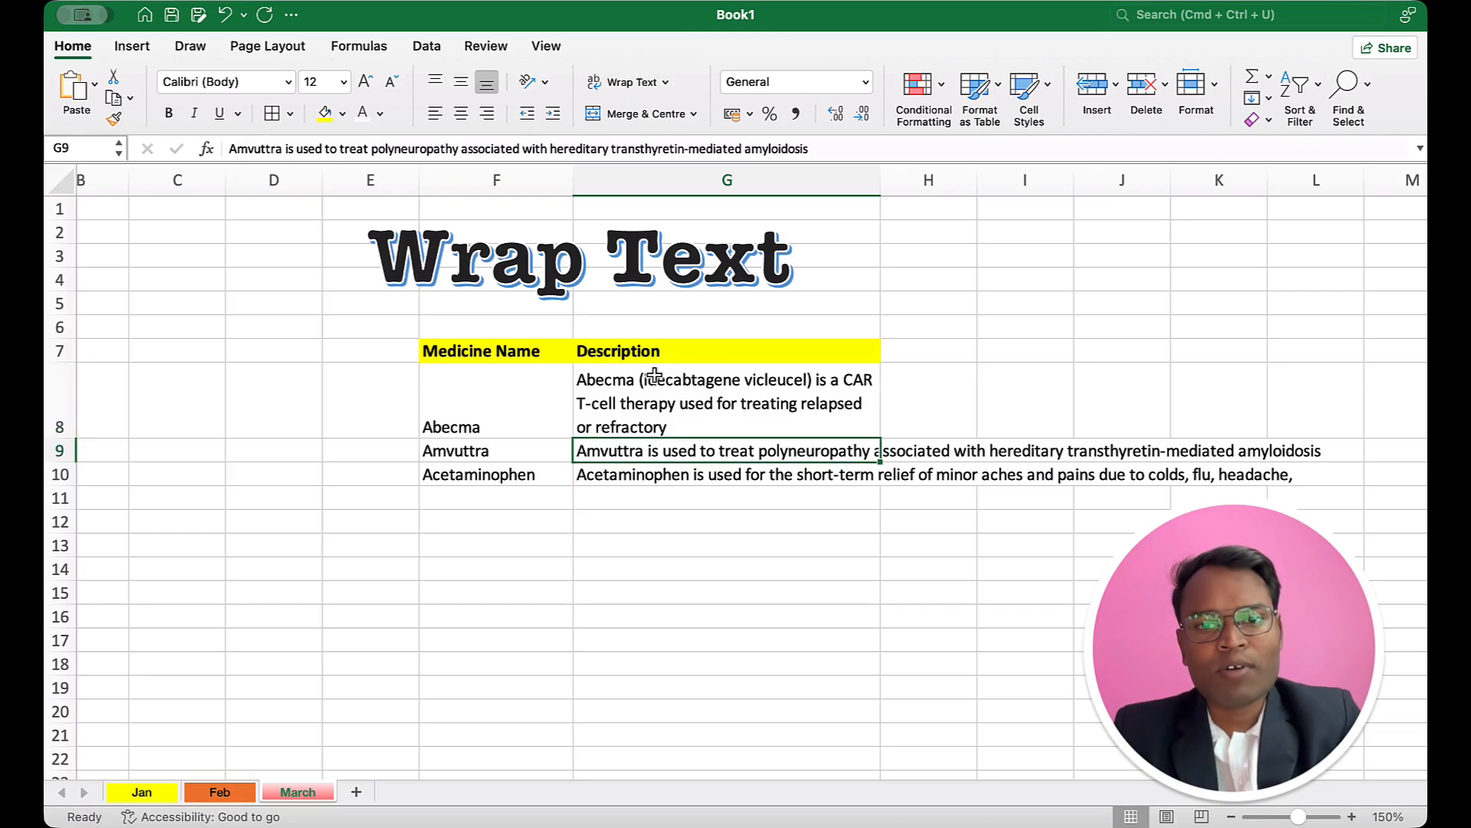
click(616, 83)
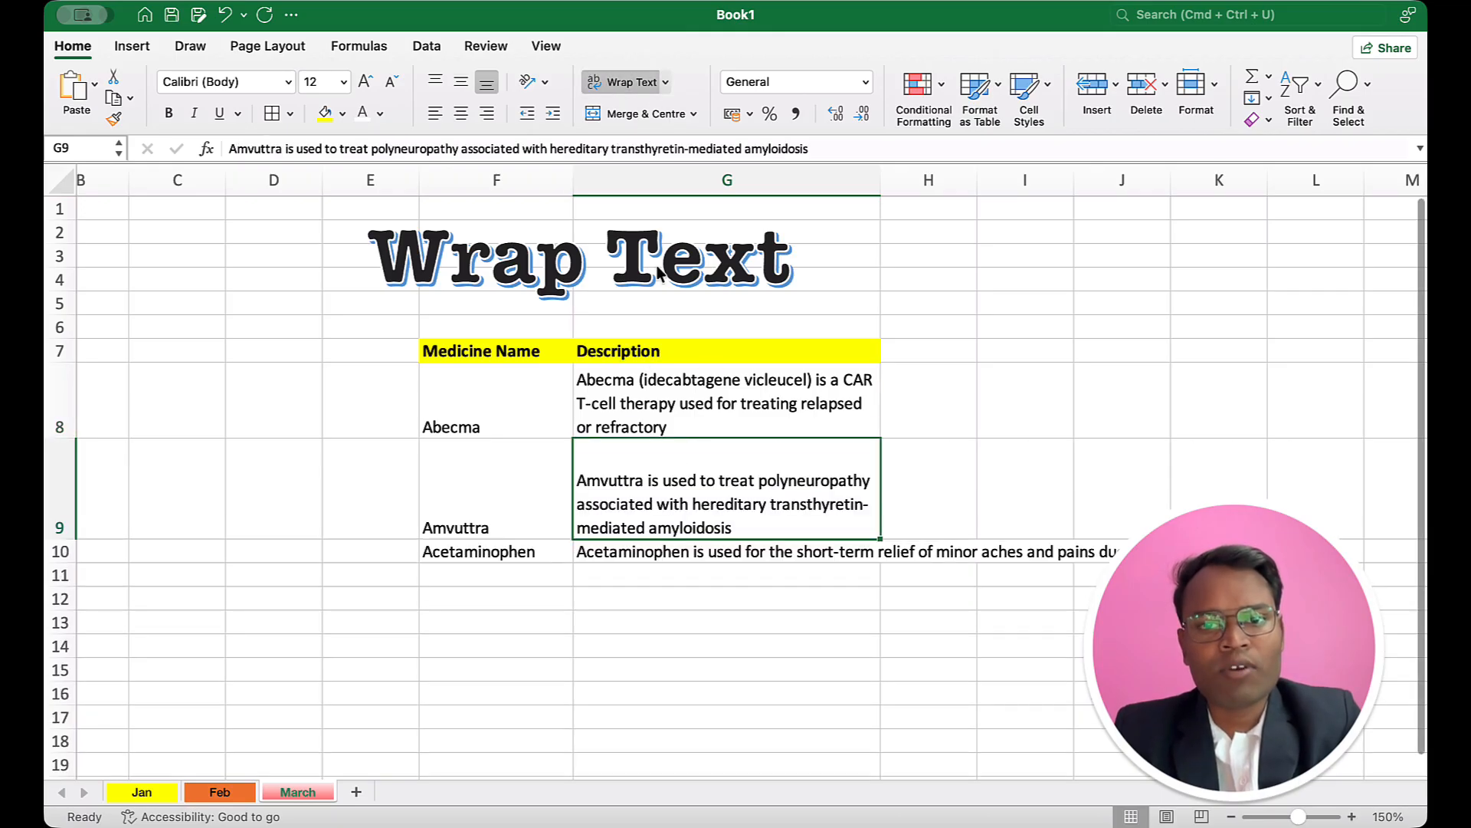
click(685, 544)
click(620, 88)
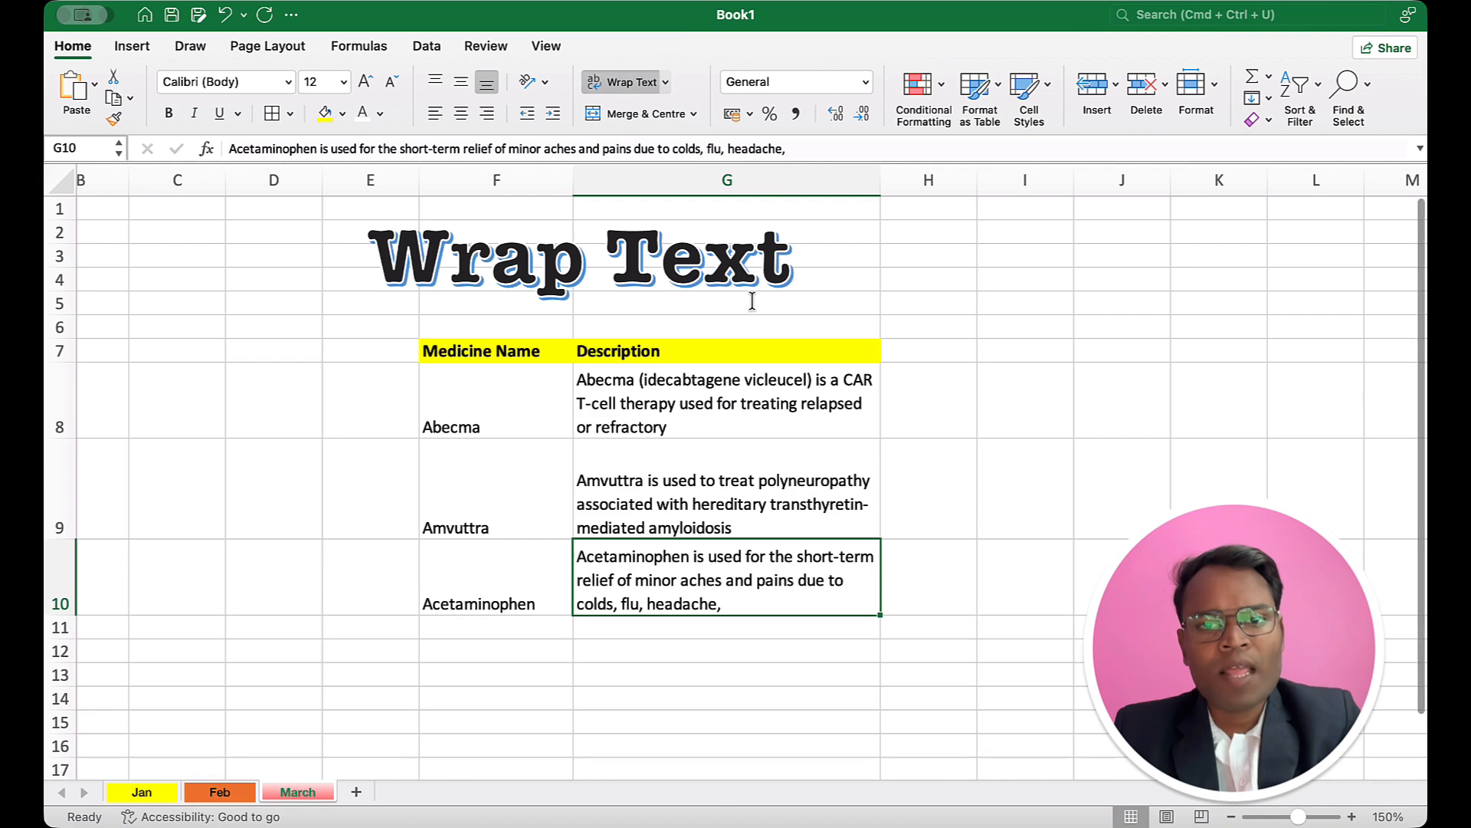
click(975, 412)
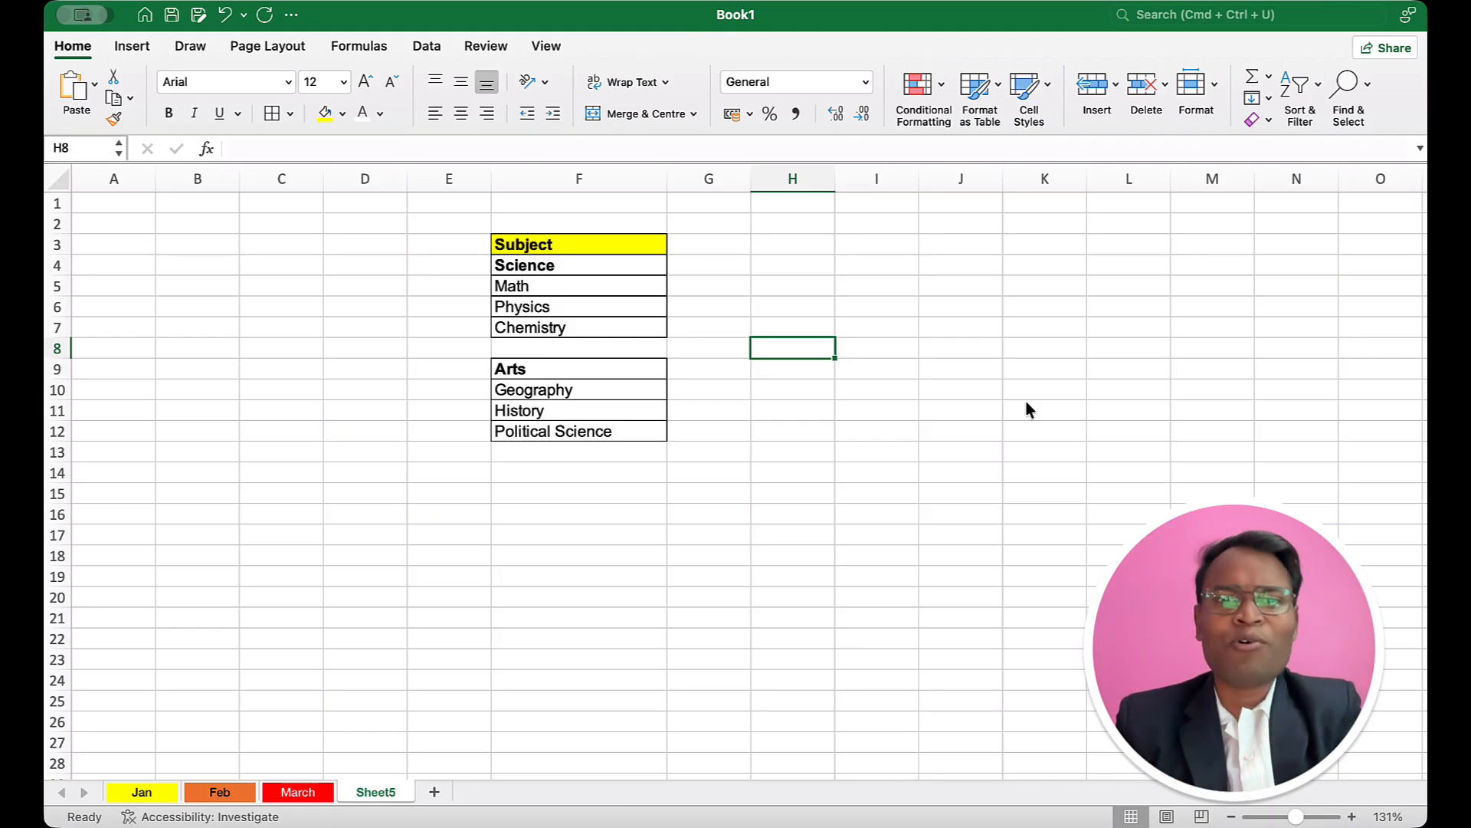
Step: Examine how the Science and Arts headings and their subjects are laid out in F3:F12 of Sheet5
click(565, 238)
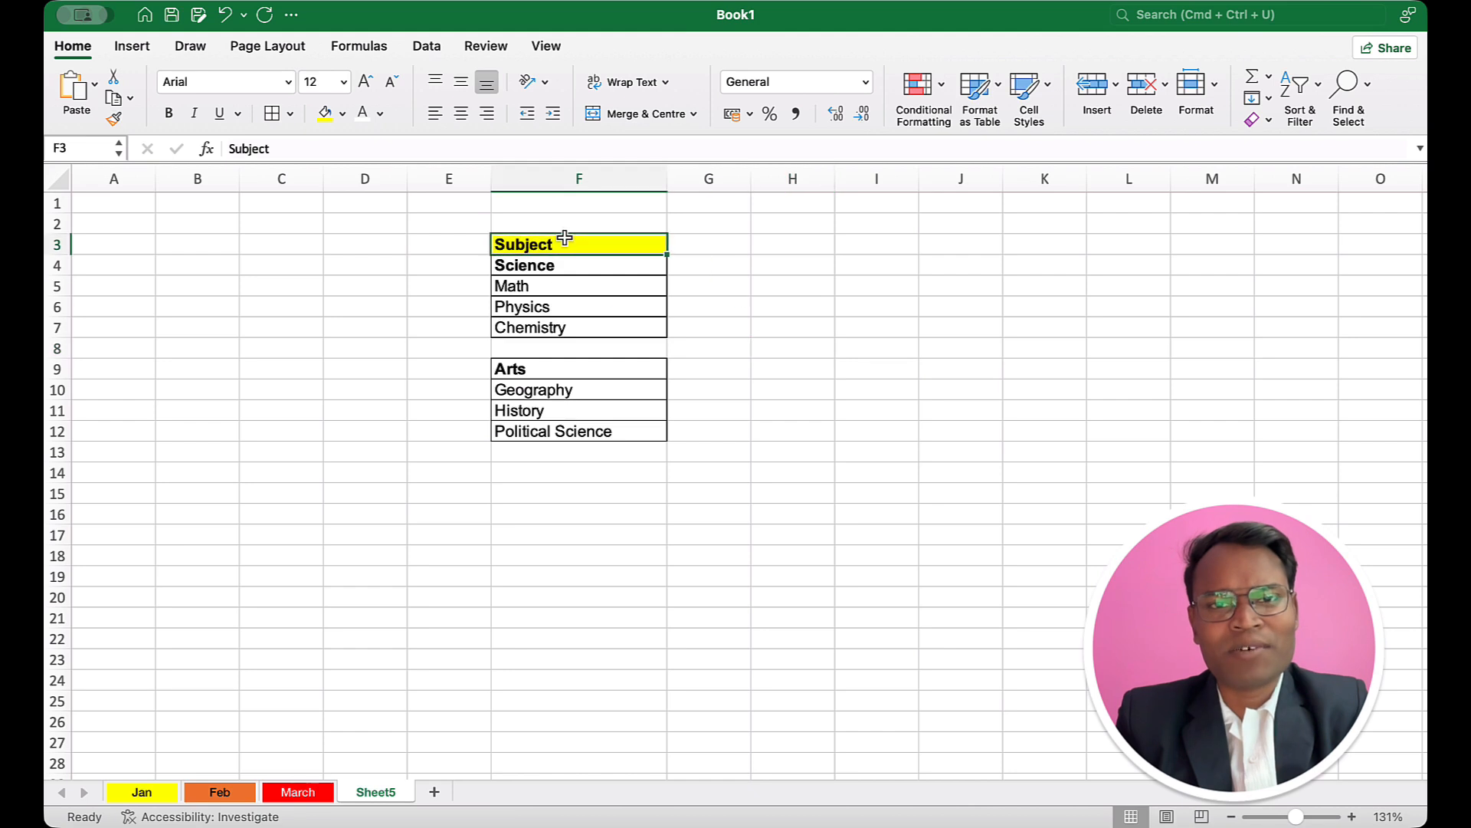
click(563, 265)
drag(572, 284, 568, 329)
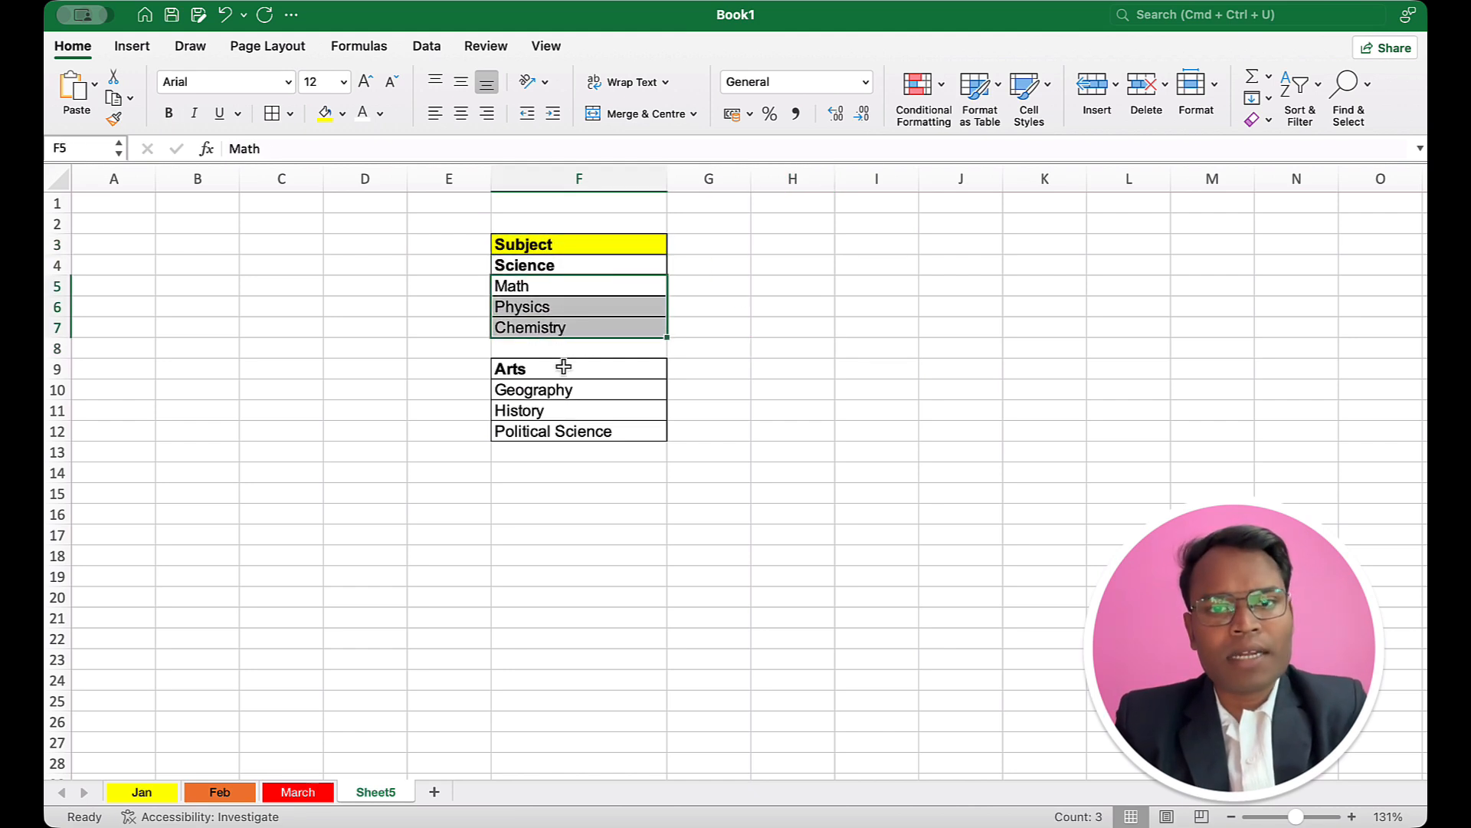
click(564, 367)
drag(597, 390, 611, 430)
scroll(583, 306, right, 1)
click(579, 286)
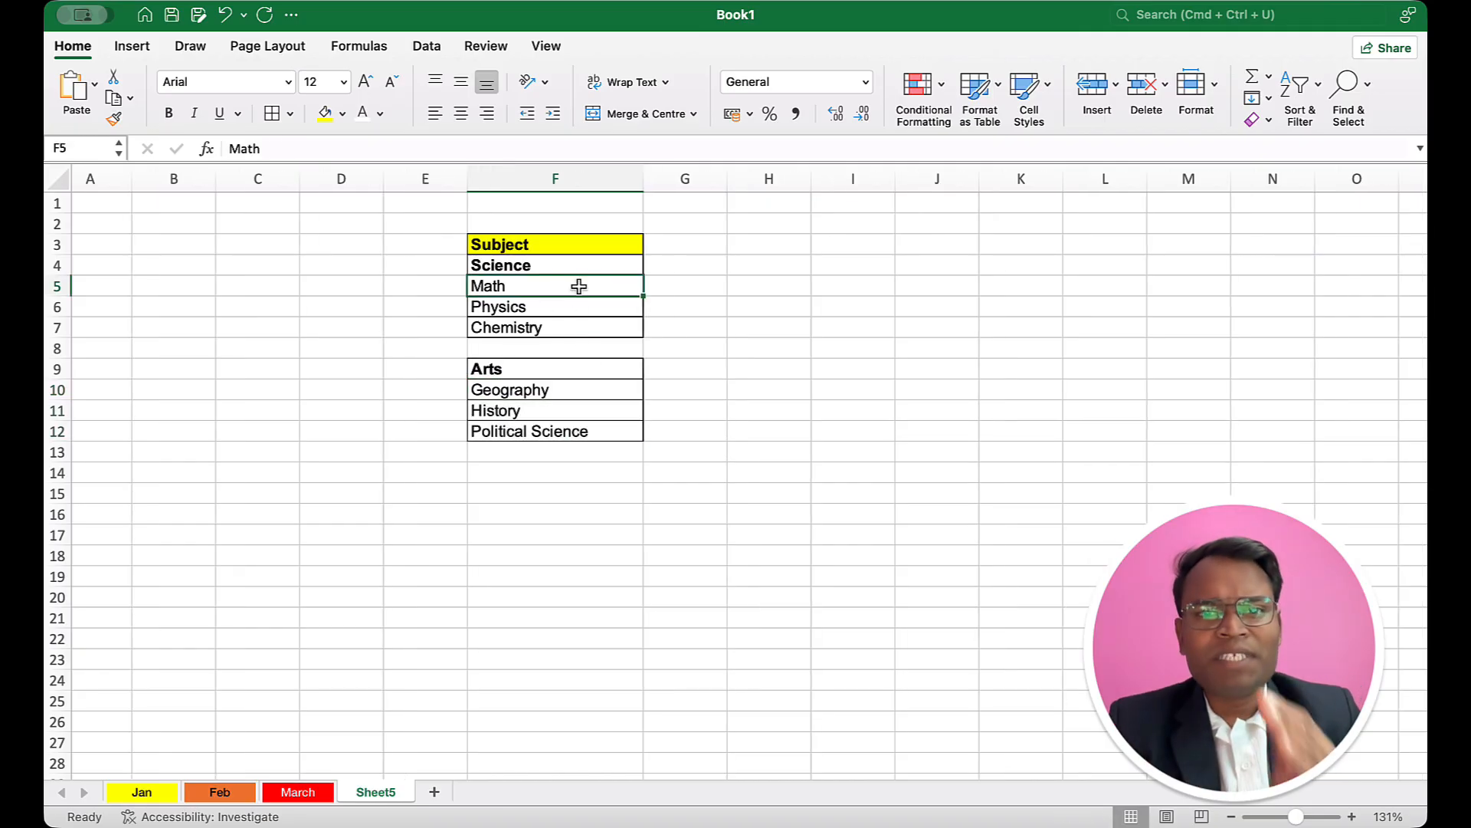
click(521, 266)
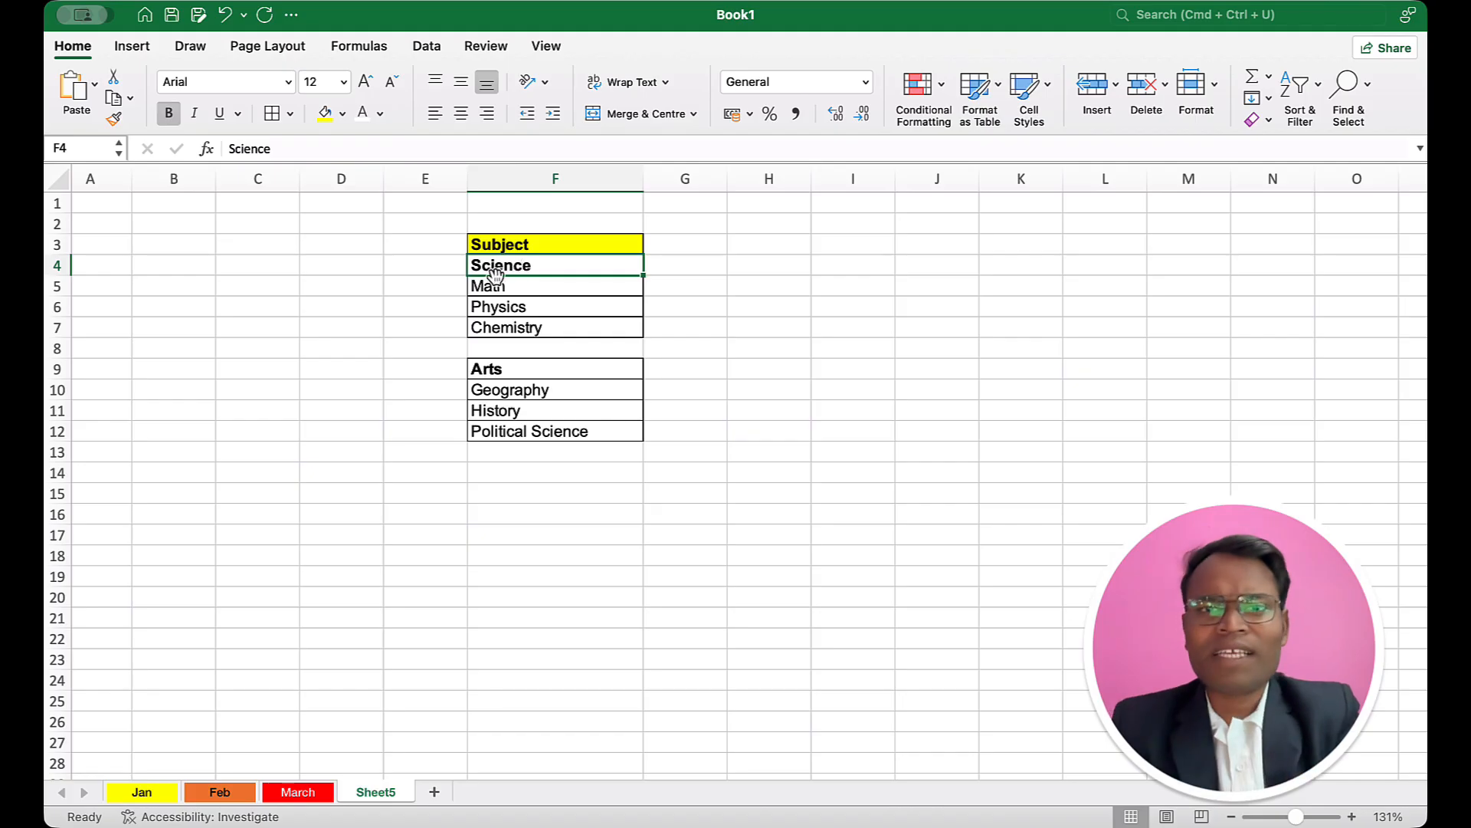
Step: Try indenting Math in cell F5 with leading spaces, and remove the spaces again
double_click(472, 287)
click(471, 288)
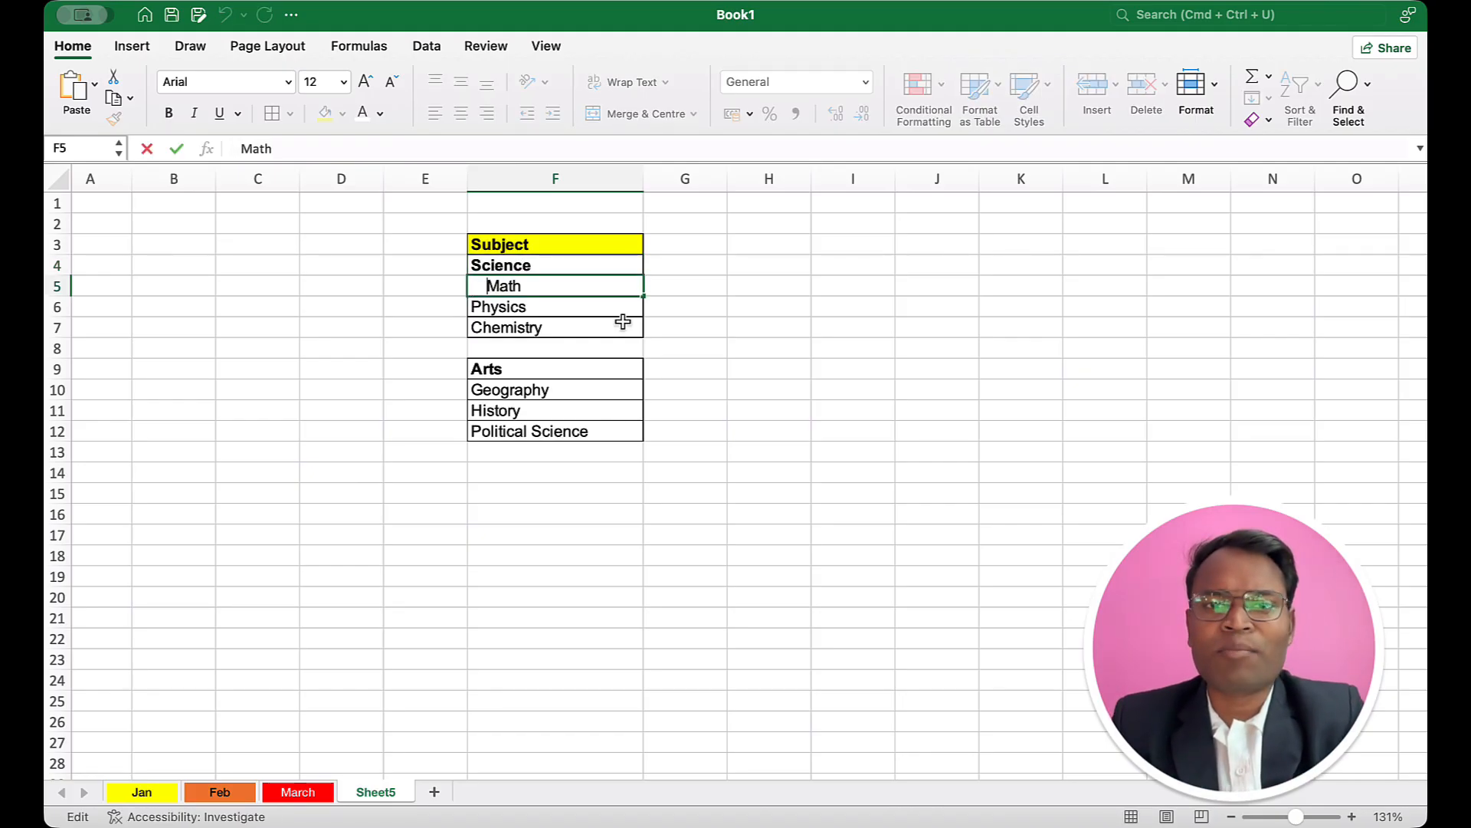
click(601, 340)
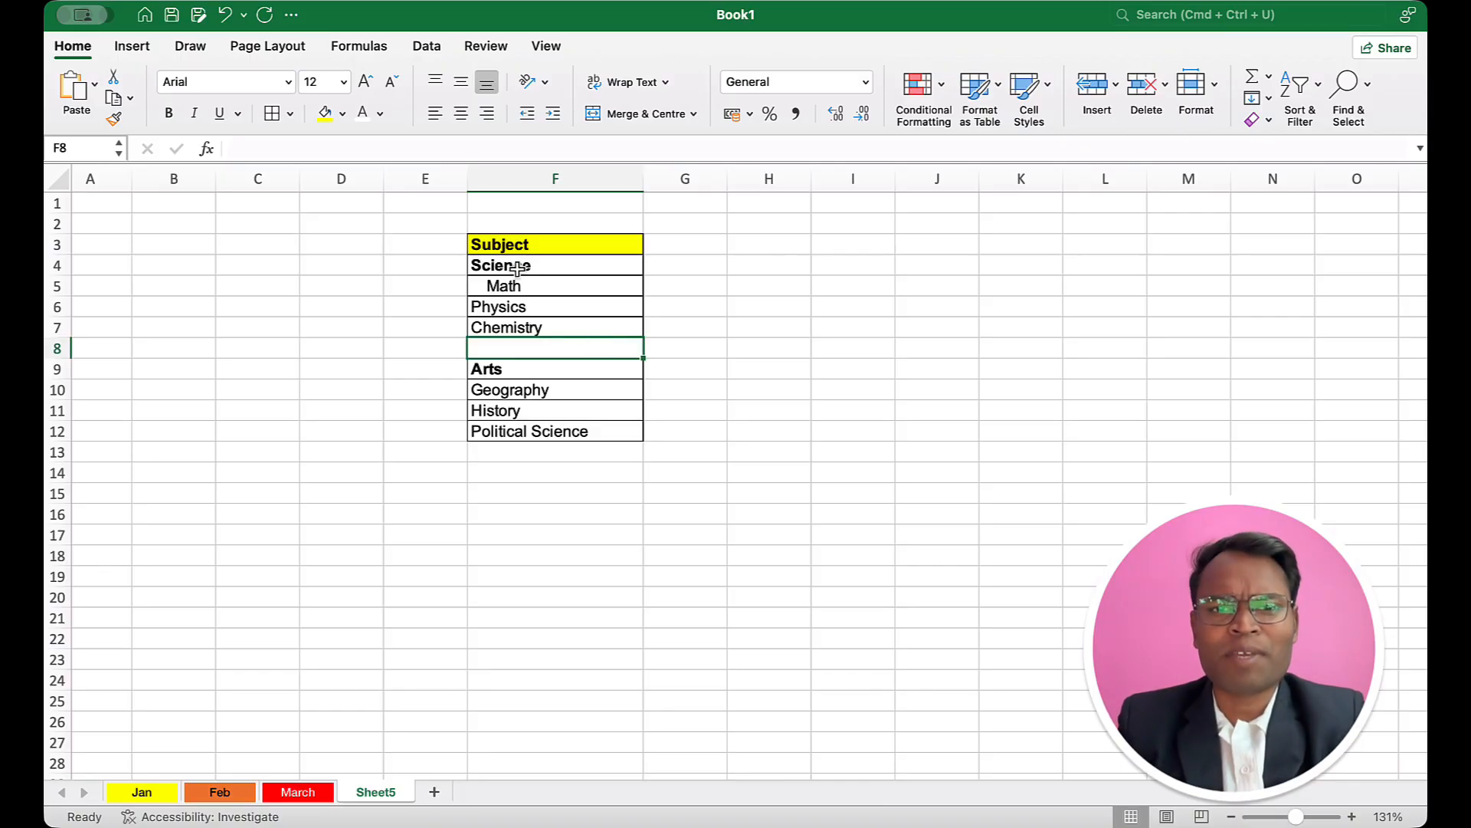
key(Up)
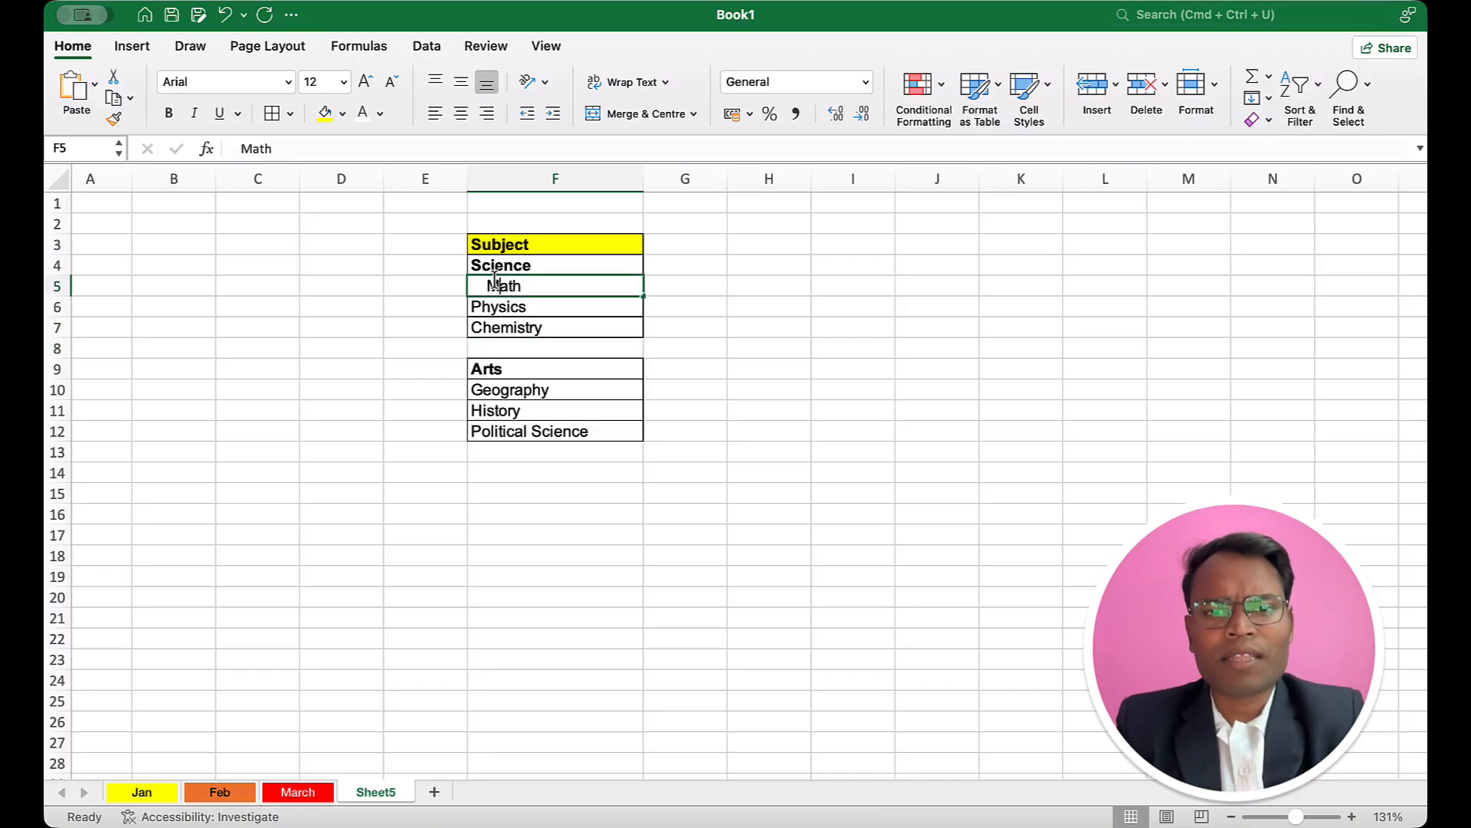
double_click(494, 282)
key(BackSpace)
key(BackSpace)
key(BackSpace)
click(725, 341)
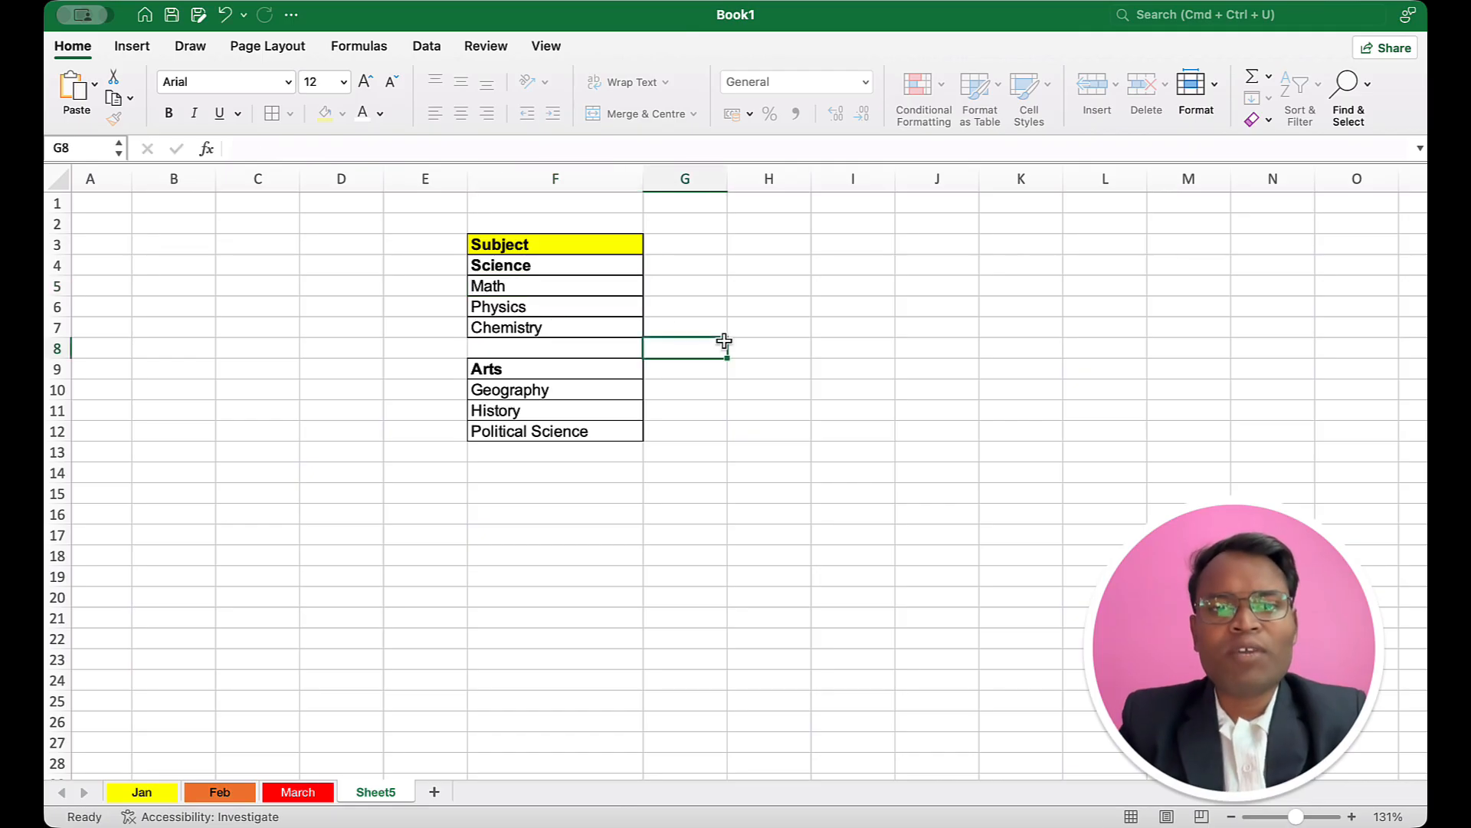
Step: Increase the indent of the Science subjects in F5:F7 and the Arts subjects in F10:F12 by two levels each
drag(605, 289, 605, 324)
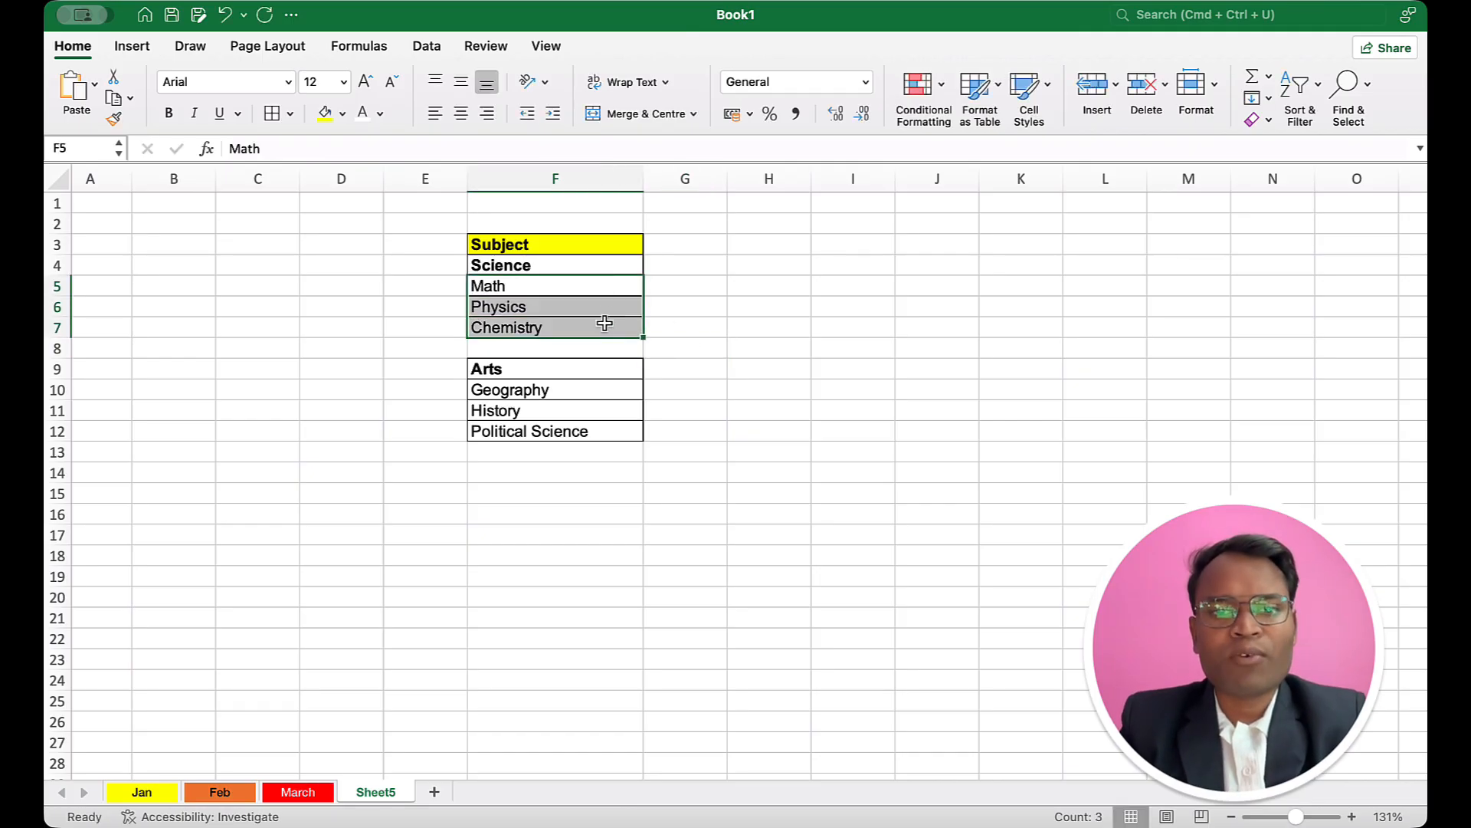
click(554, 113)
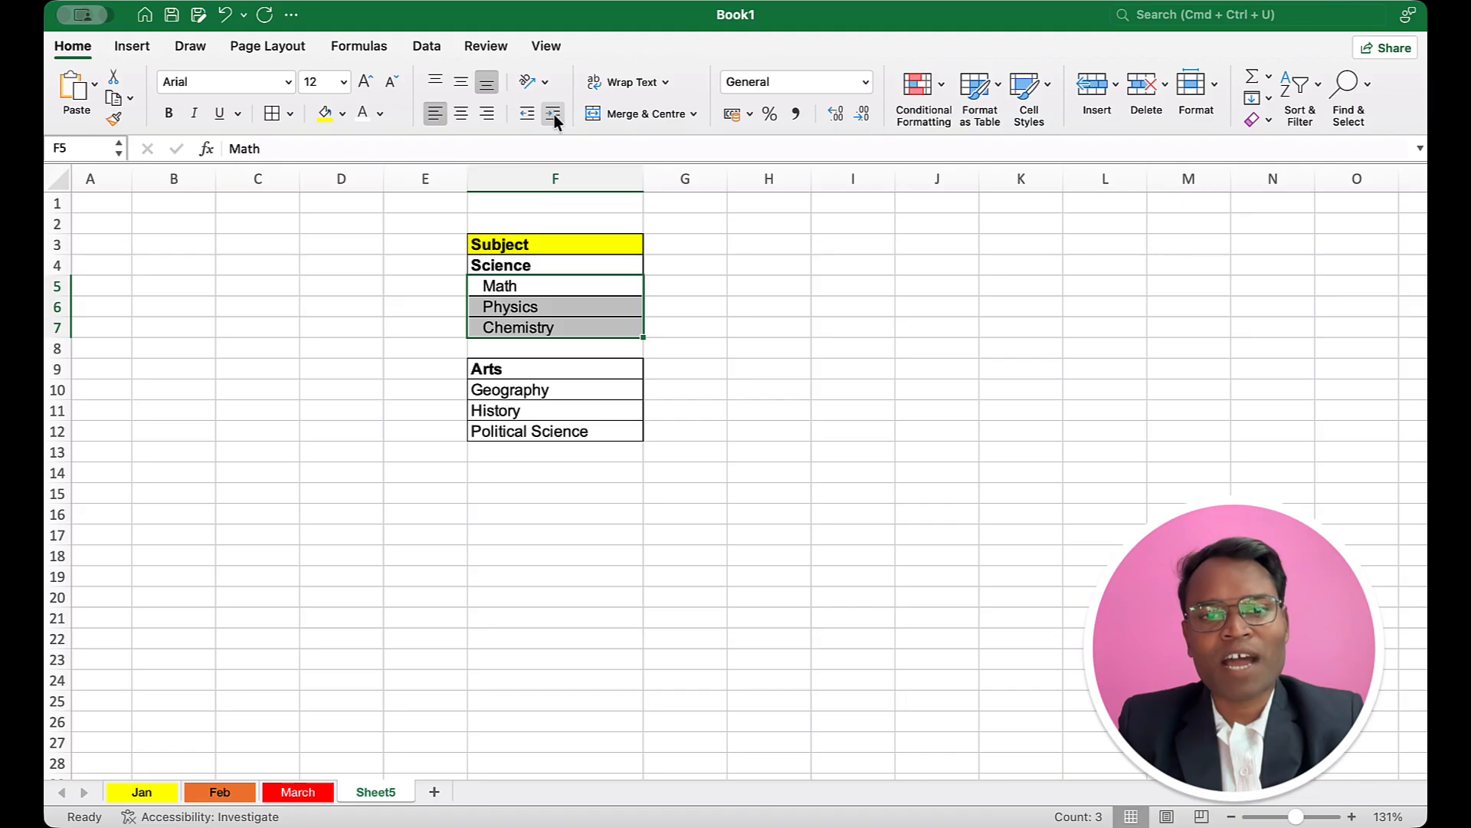
click(554, 114)
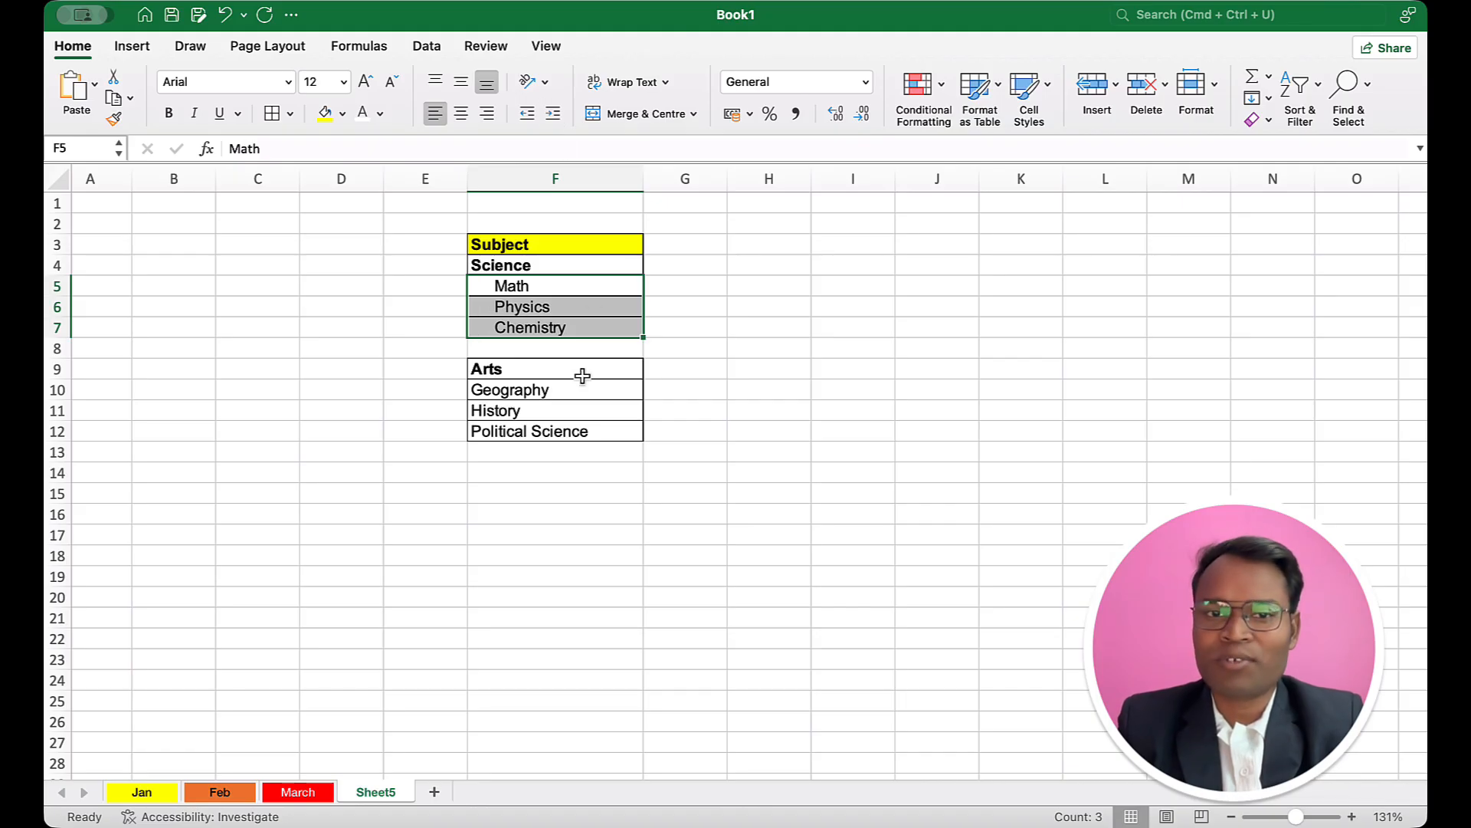
drag(543, 390, 549, 428)
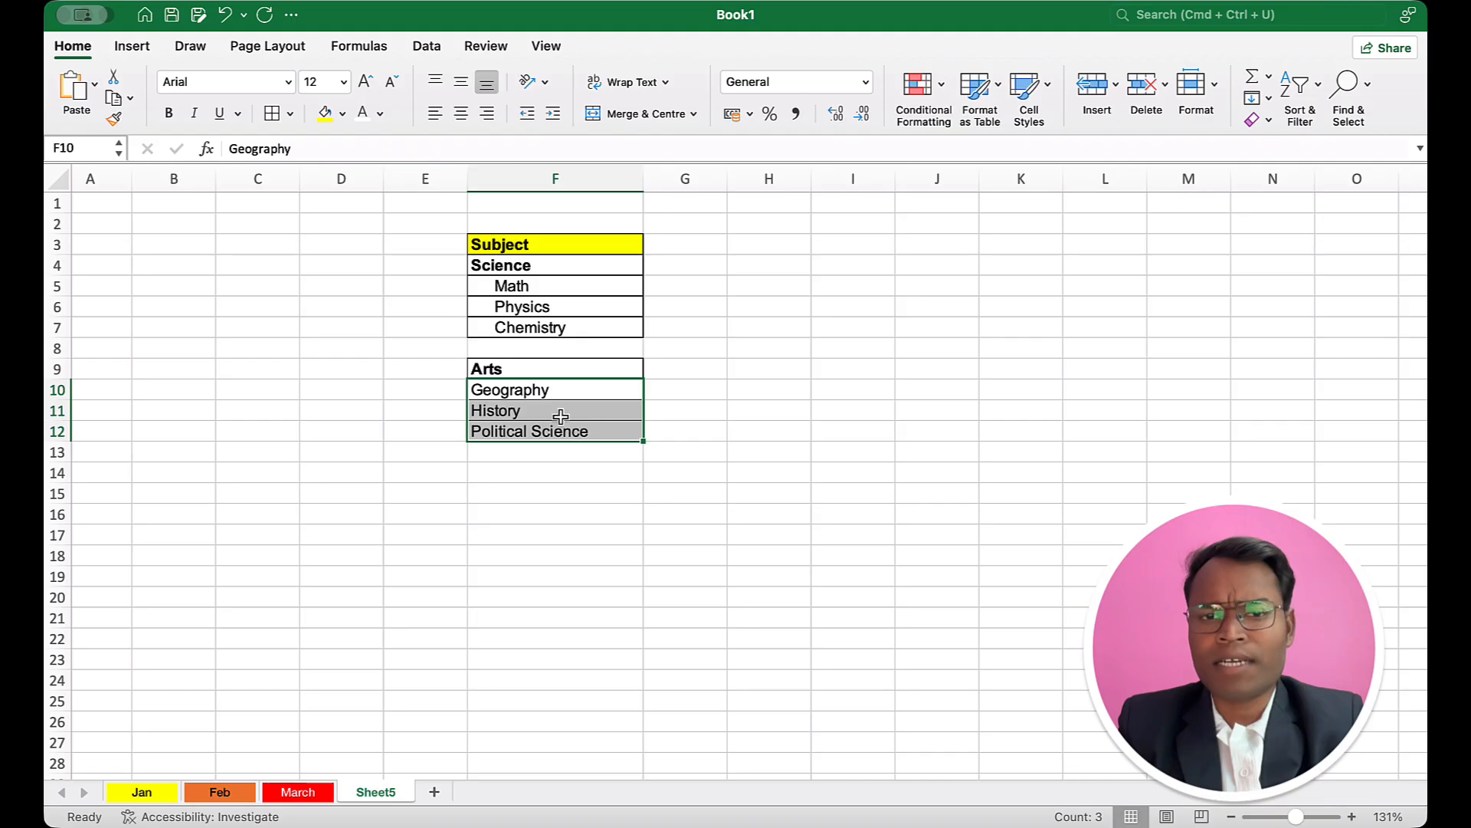
click(550, 113)
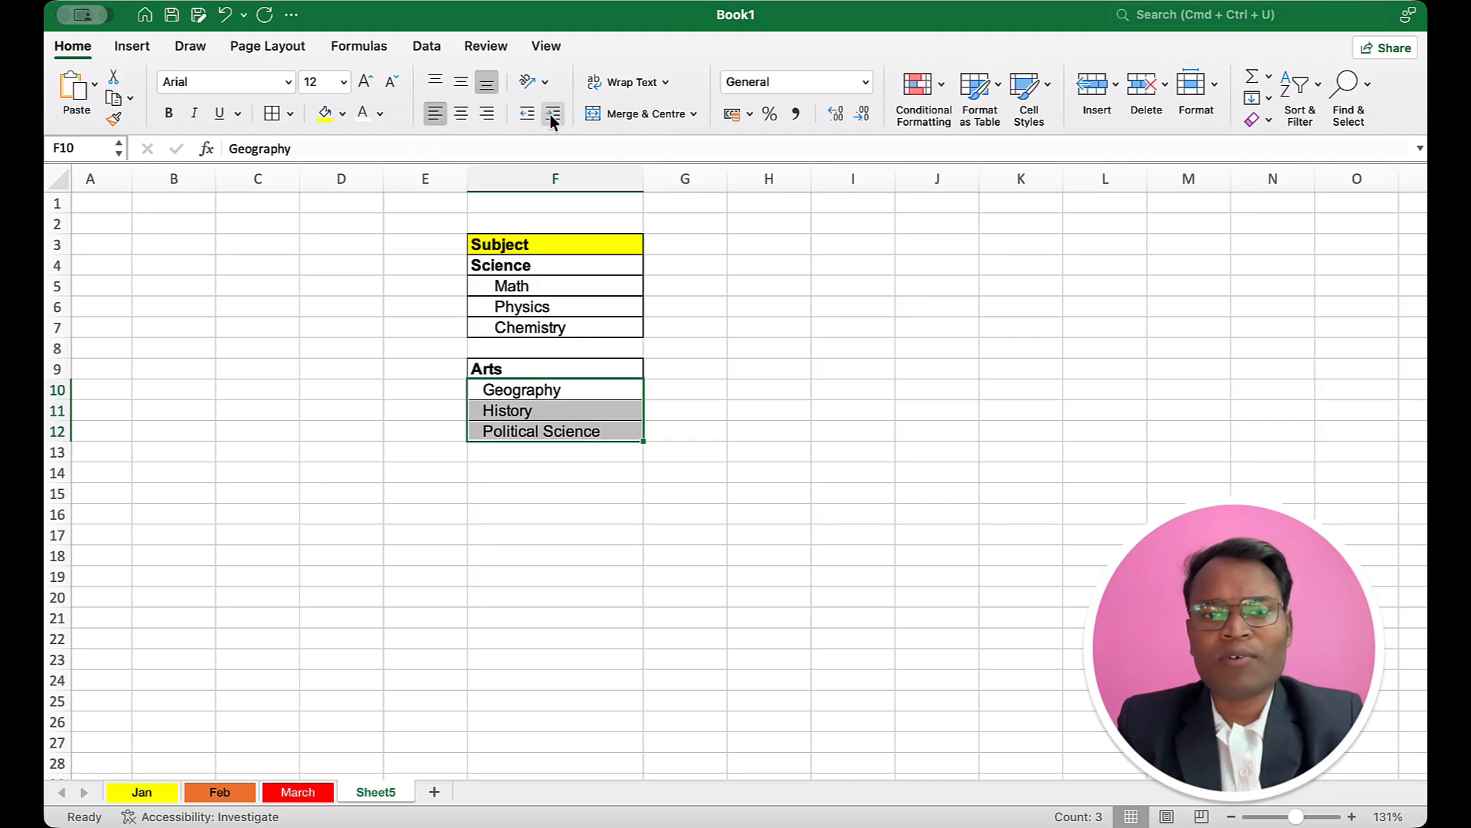
click(550, 113)
click(752, 381)
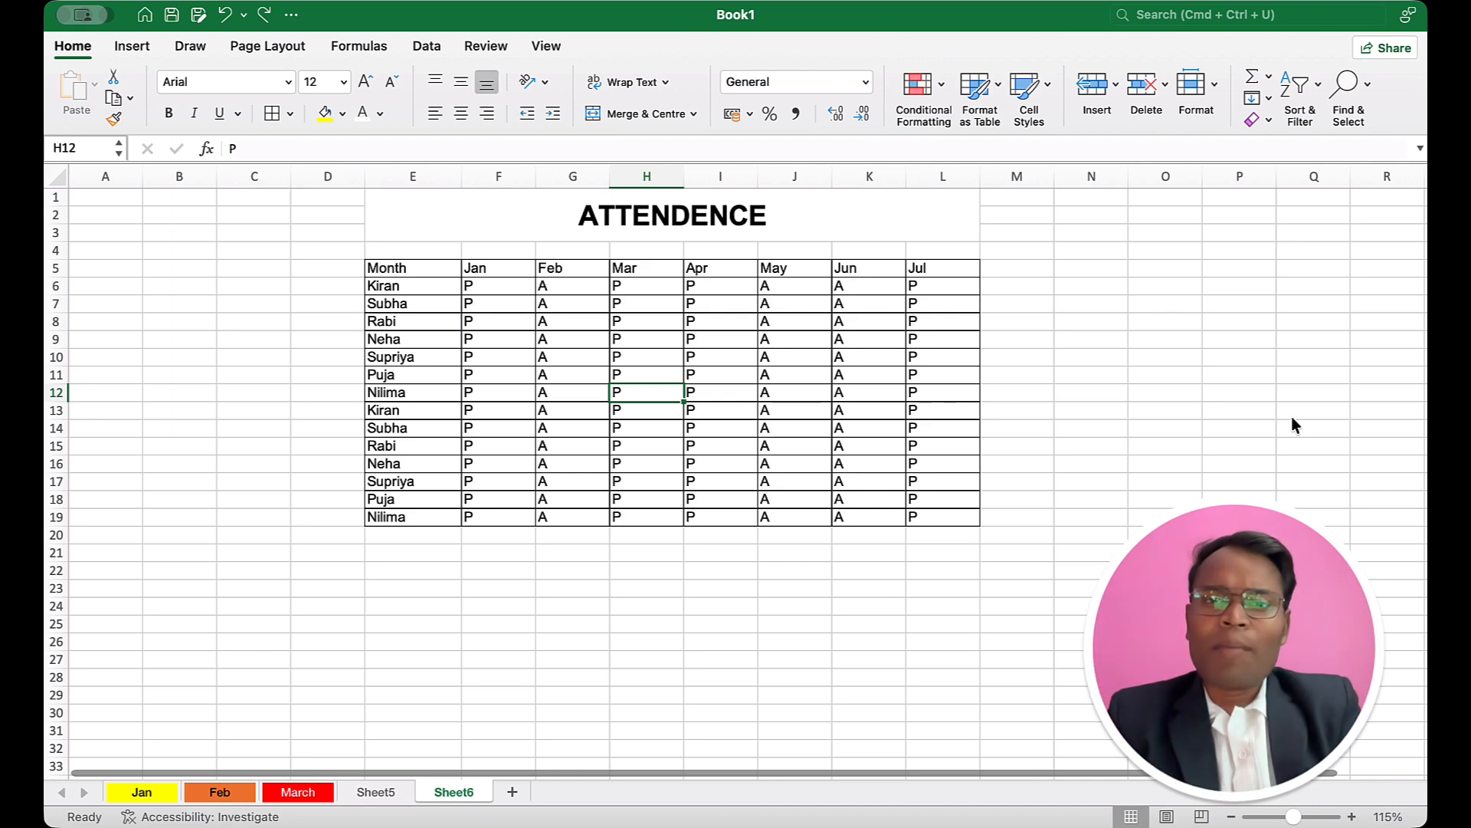
Step: Fill the month headers Jan to Jul in F5:L5 of the attendance table with yellow and make them bold
click(736, 234)
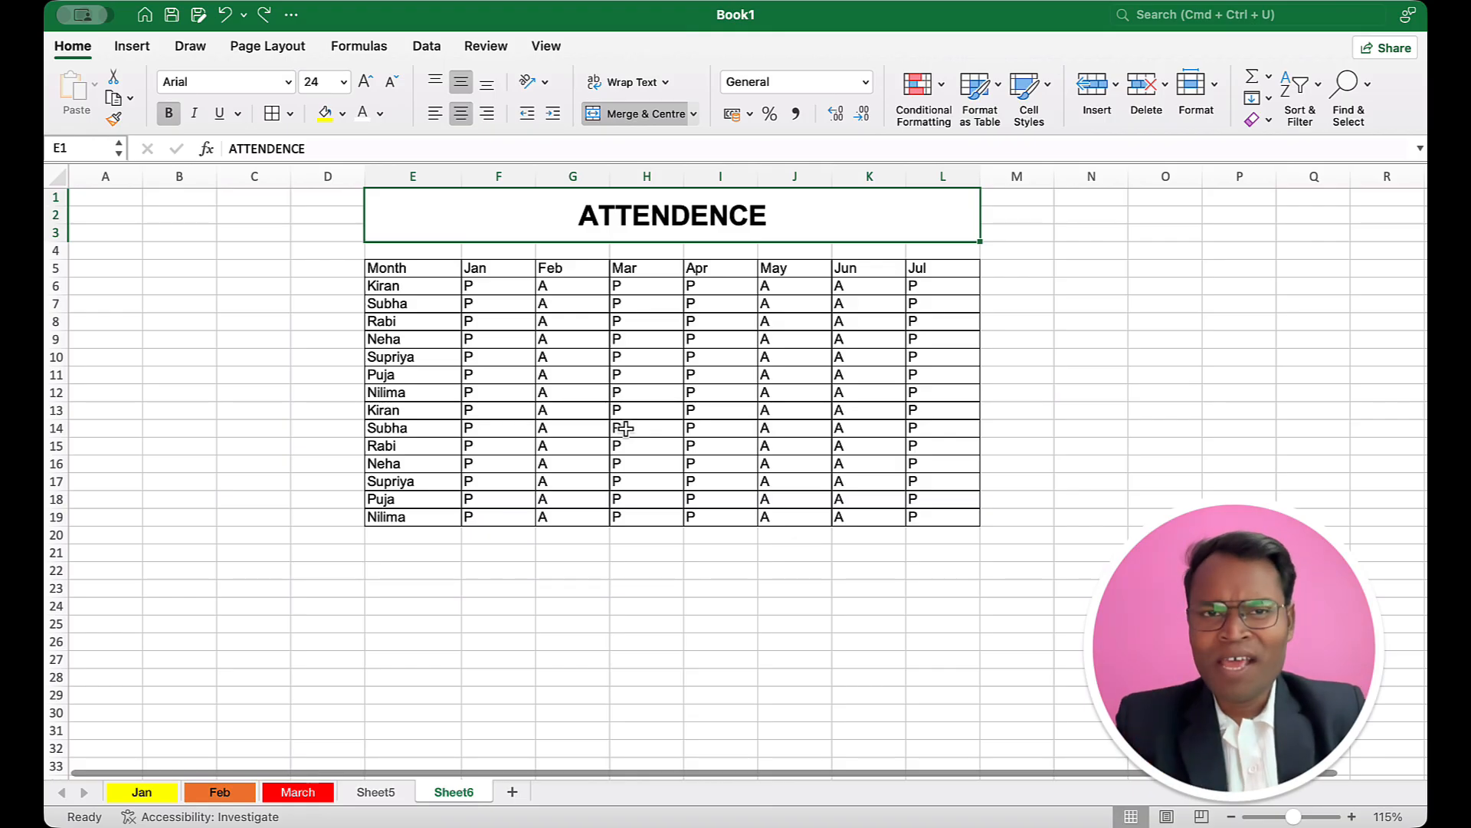
click(499, 275)
drag(499, 275, 938, 269)
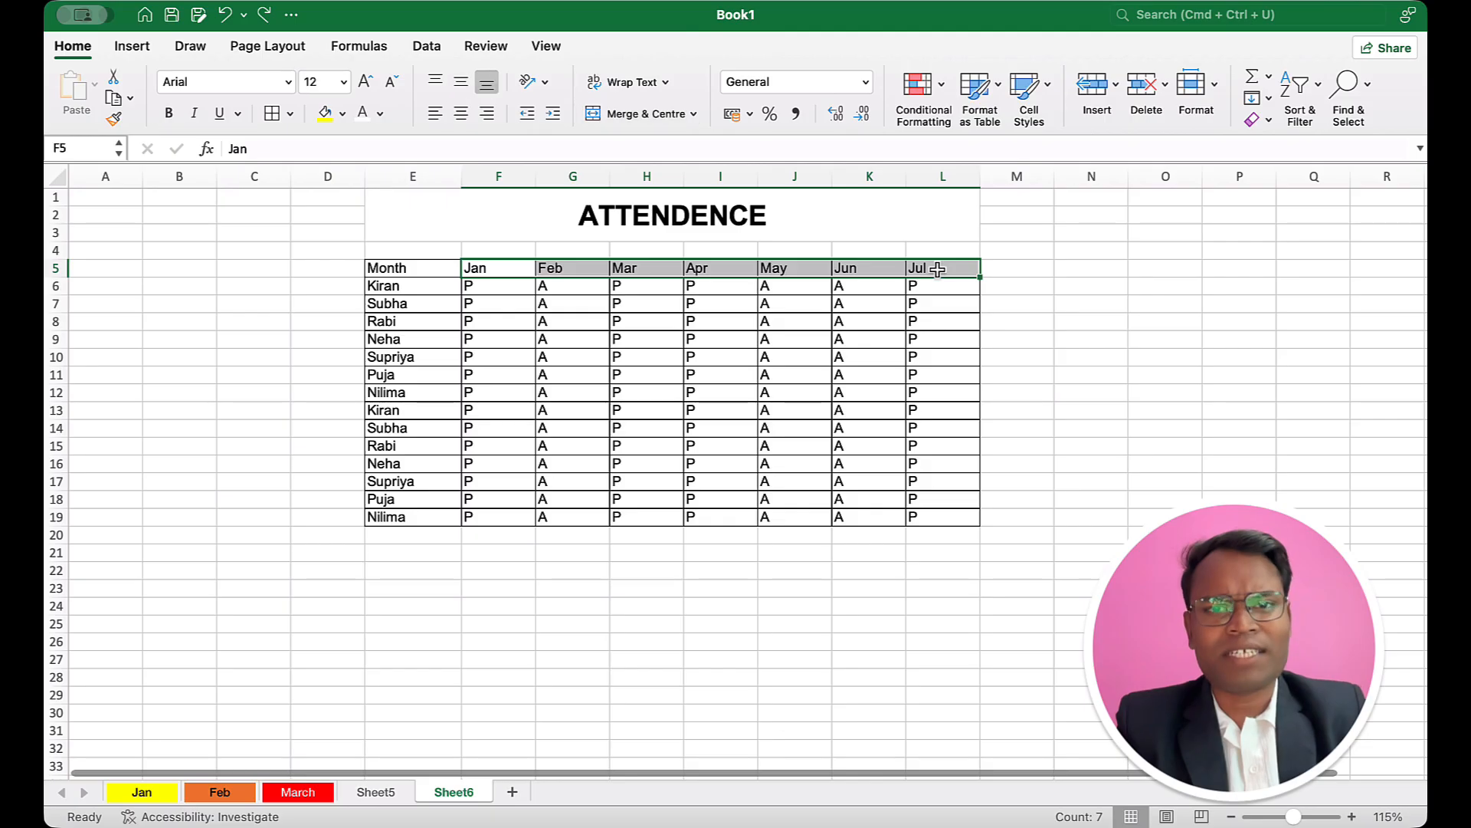
click(324, 115)
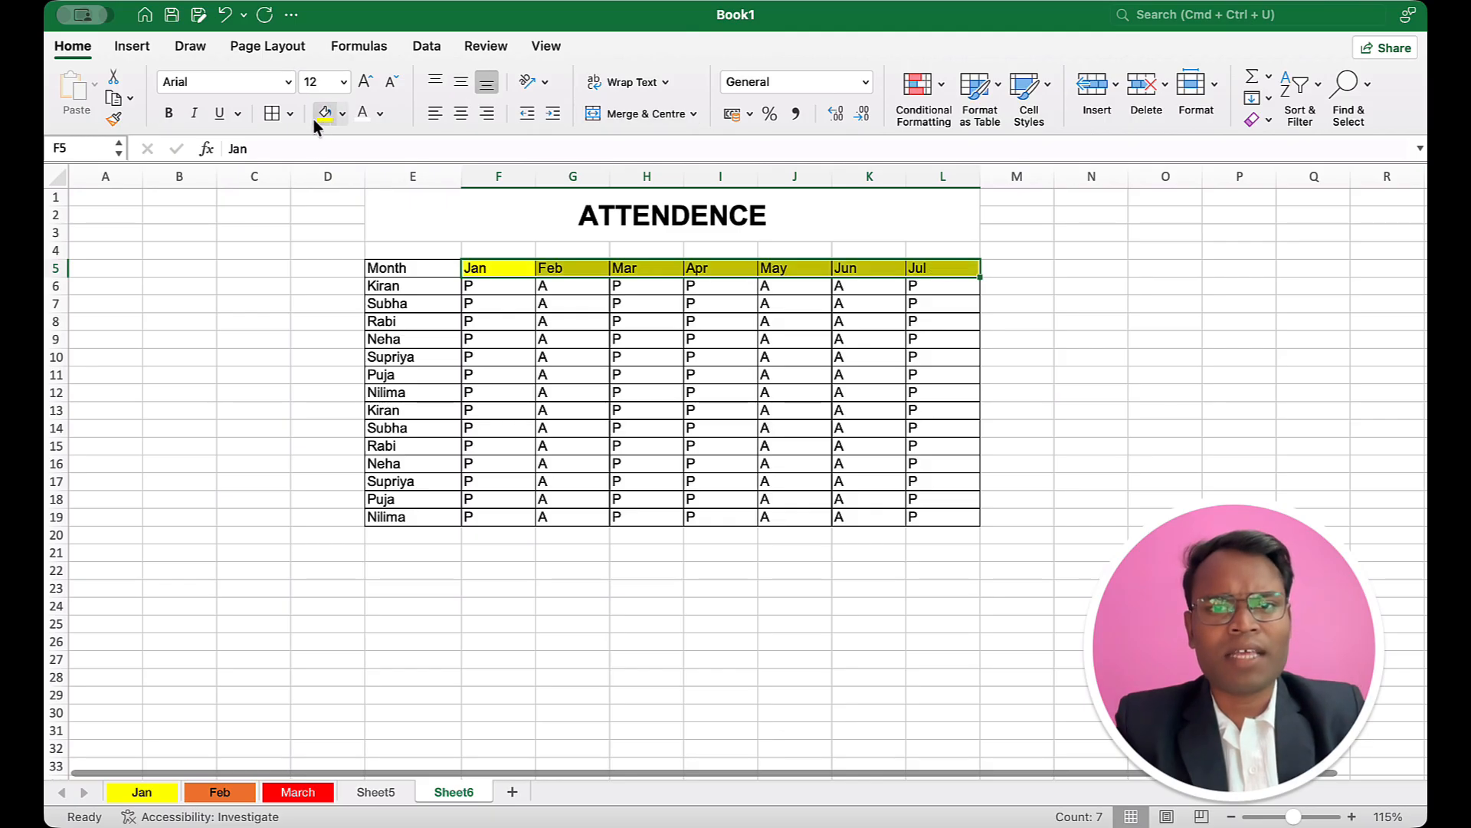
click(169, 113)
click(788, 503)
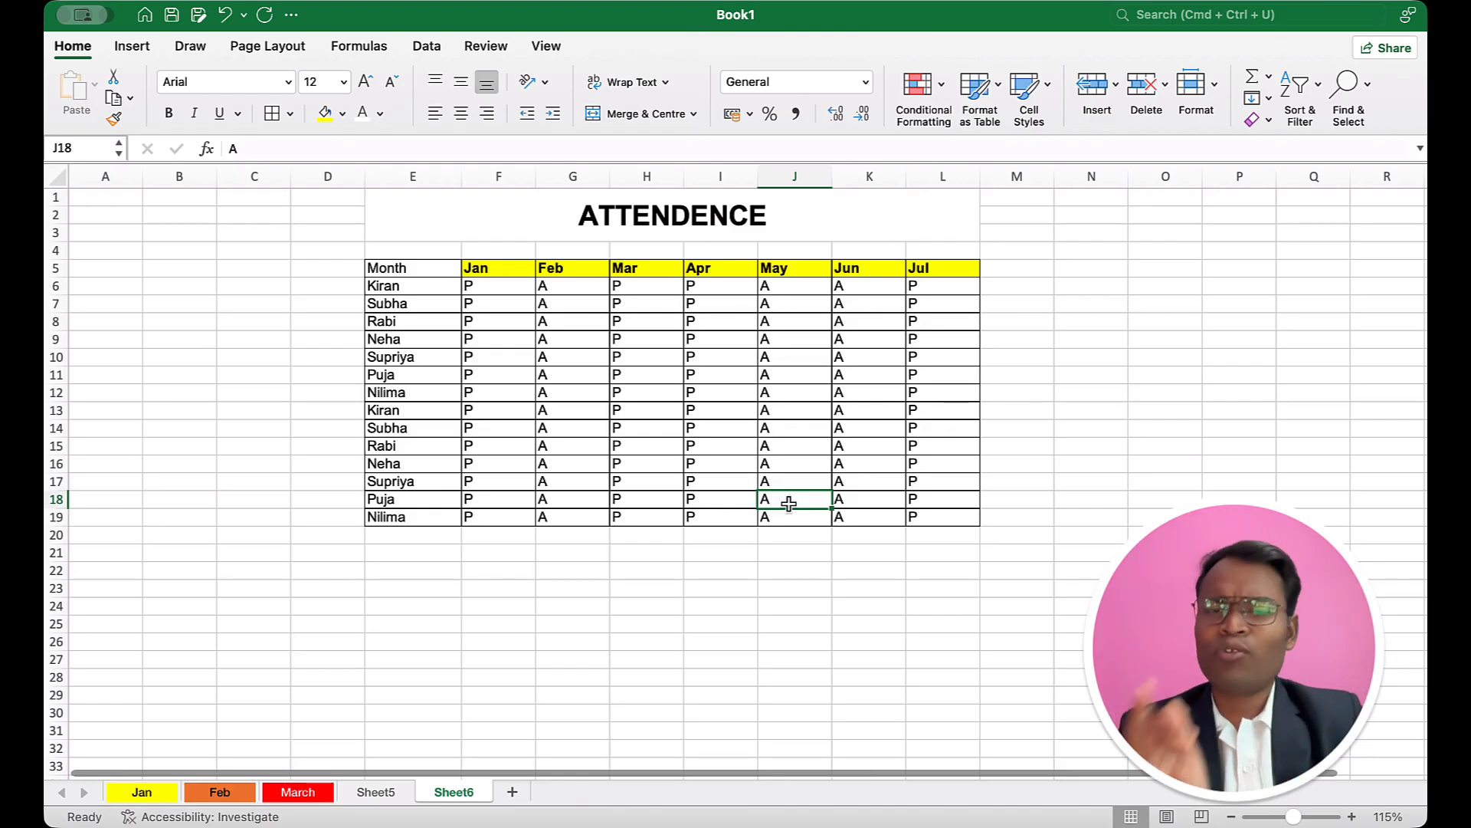
drag(494, 272, 912, 264)
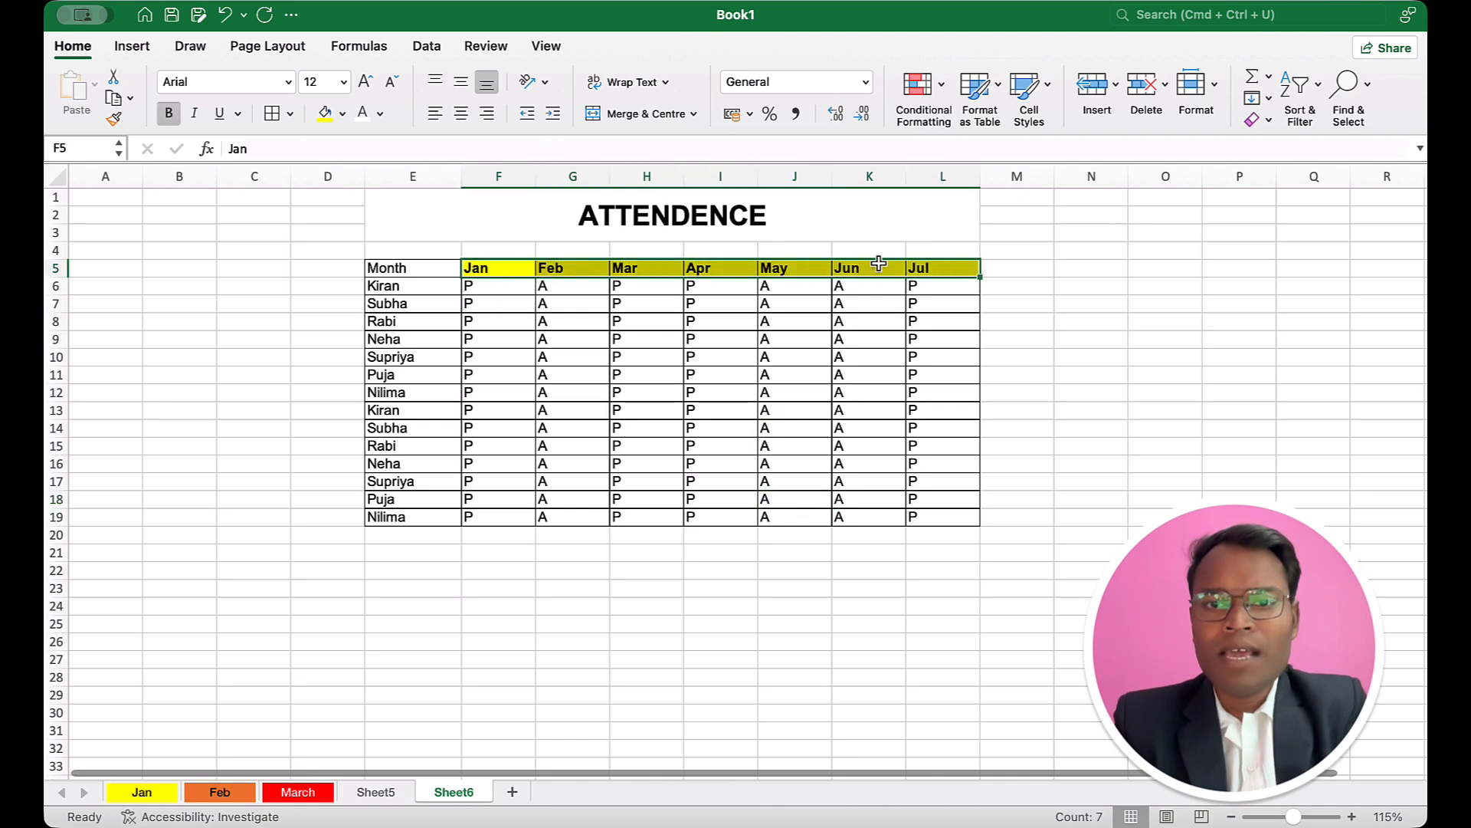
click(70, 48)
click(71, 48)
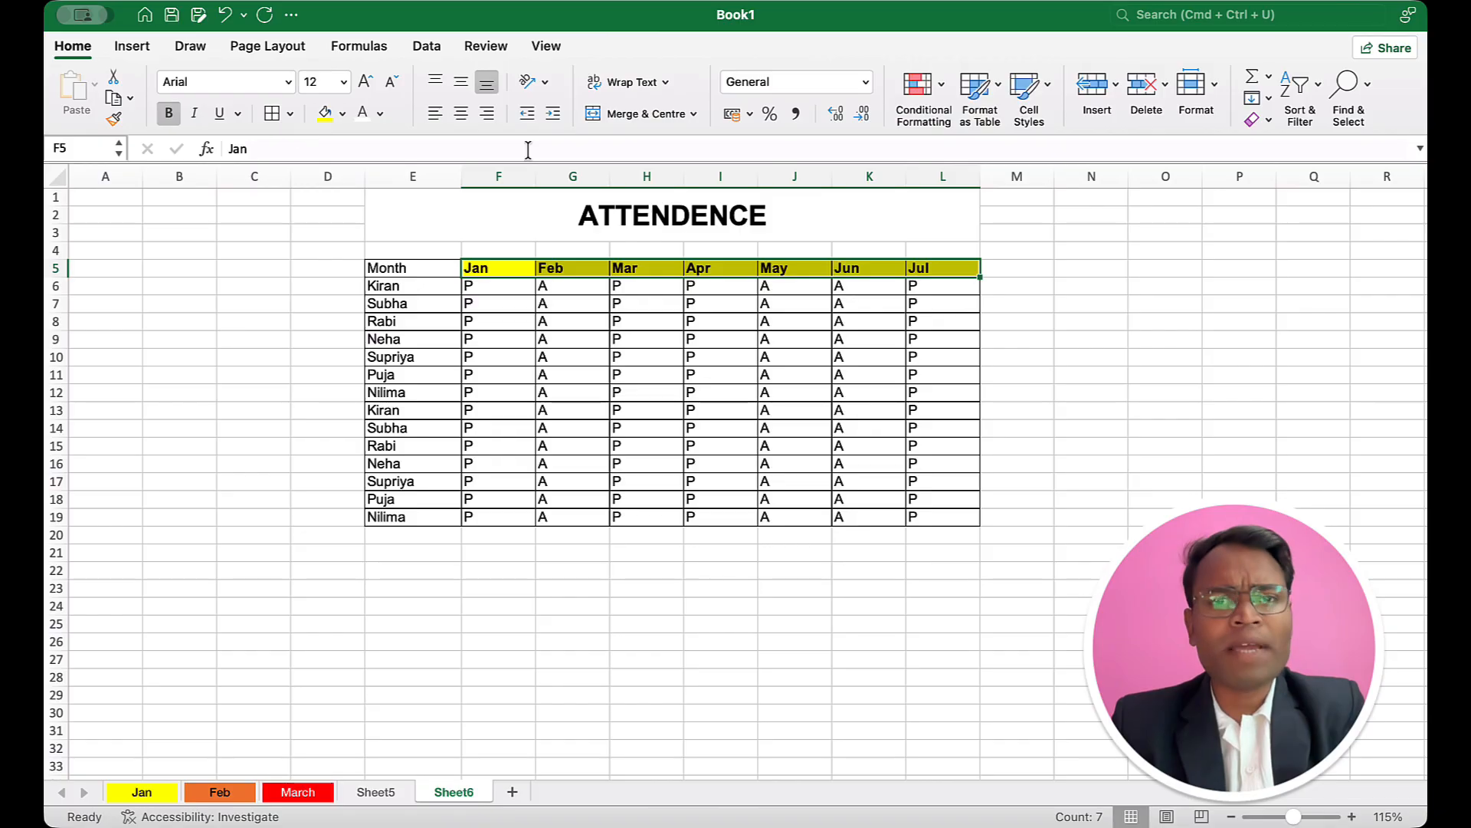
click(530, 86)
click(1259, 443)
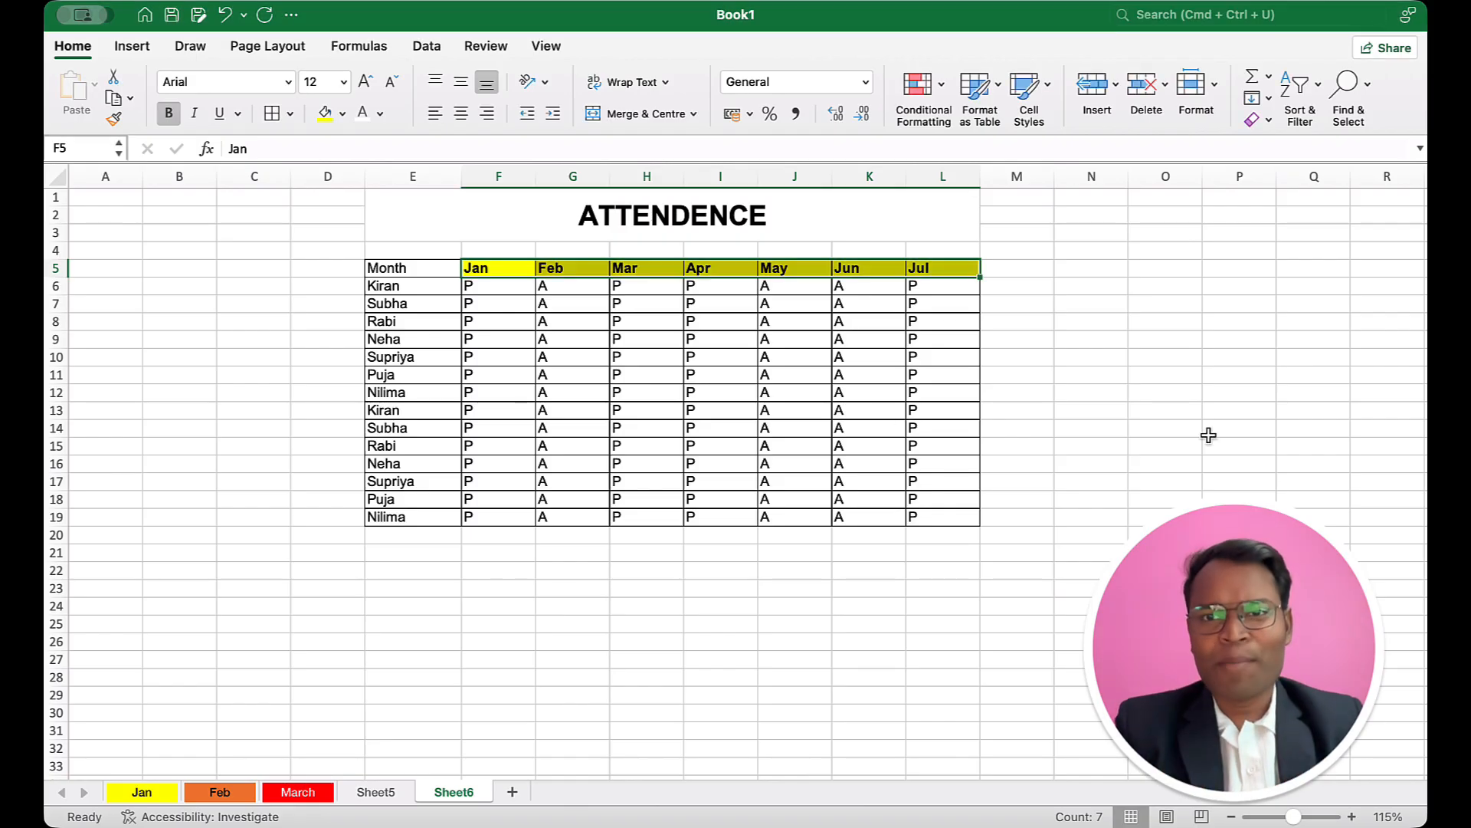
click(797, 419)
Step: Angle the month headers in F5:L5 anticlockwise and widen column L to about one and a half times its width
drag(486, 265, 912, 270)
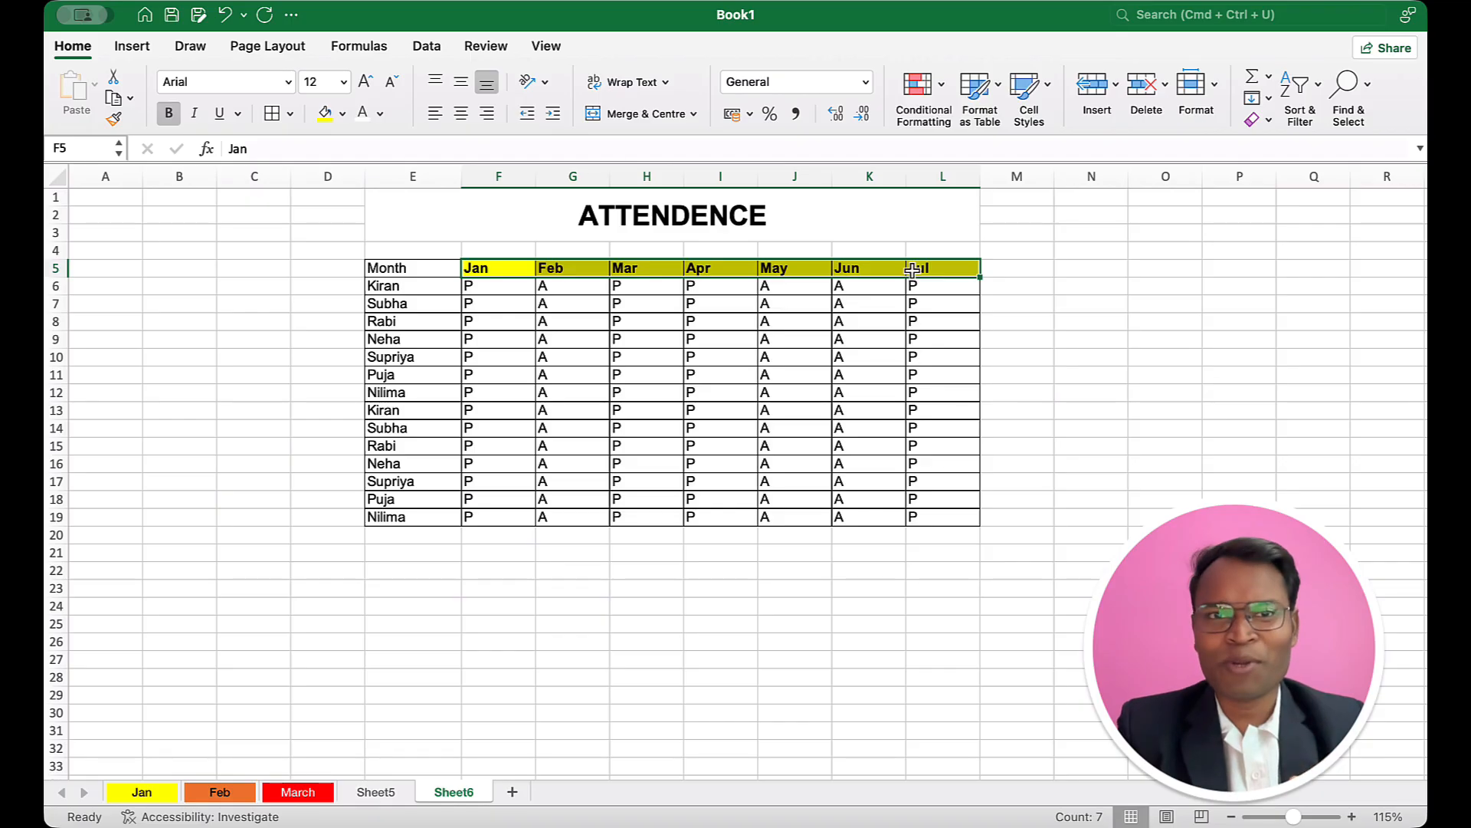
click(540, 82)
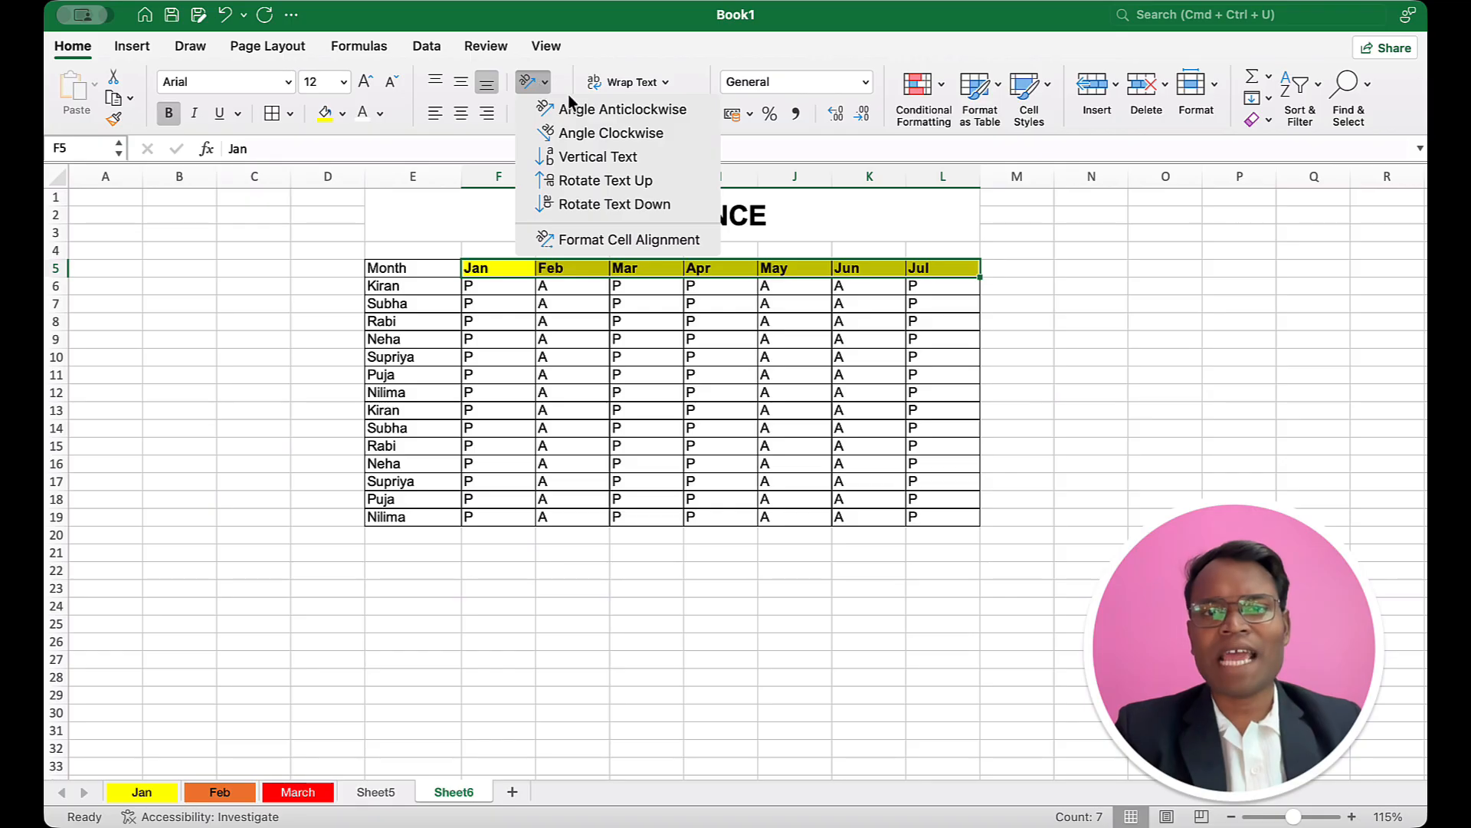
click(629, 110)
click(584, 415)
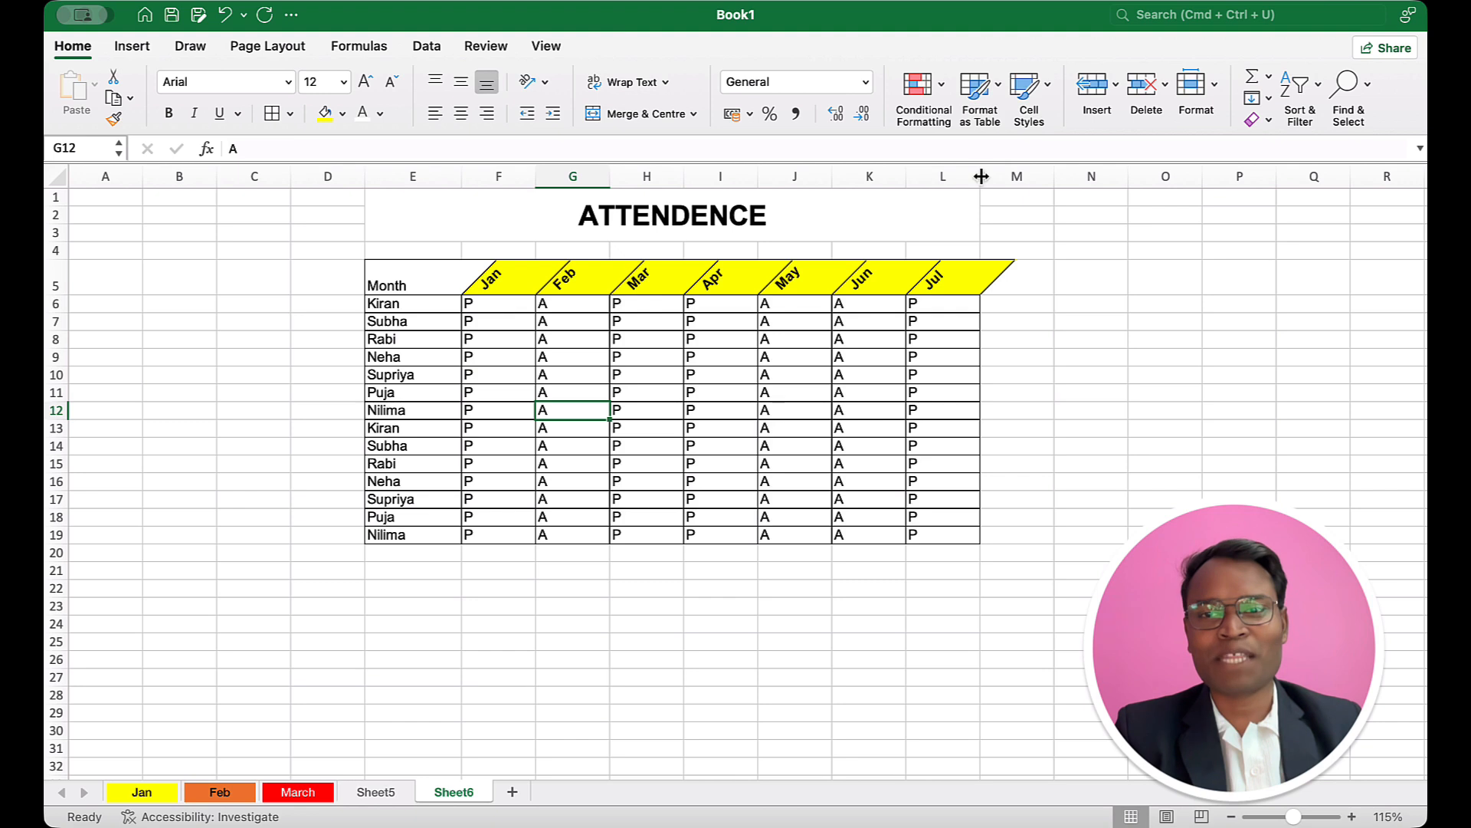
drag(980, 176, 1023, 178)
click(801, 344)
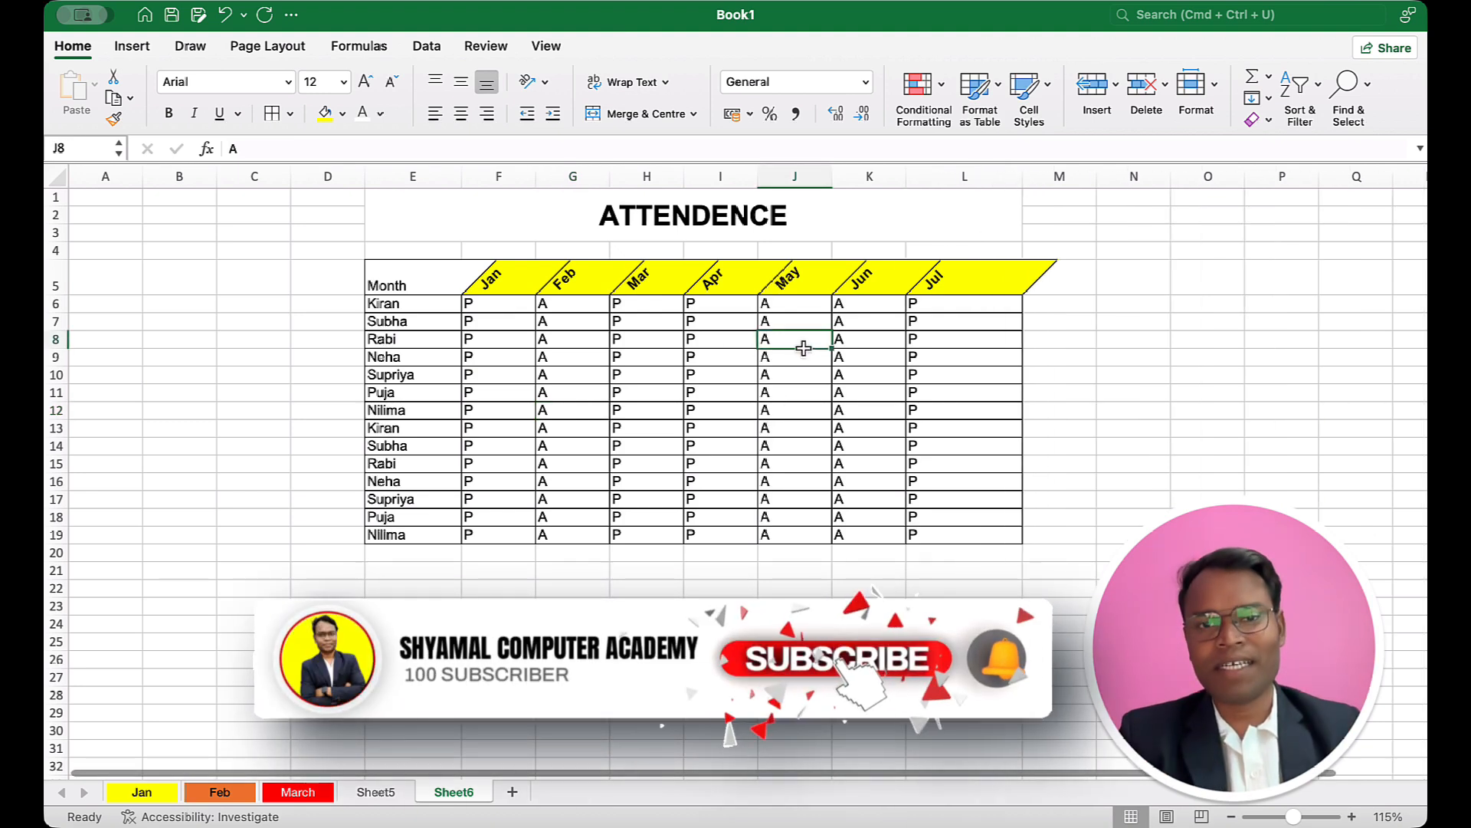
drag(496, 313, 1011, 516)
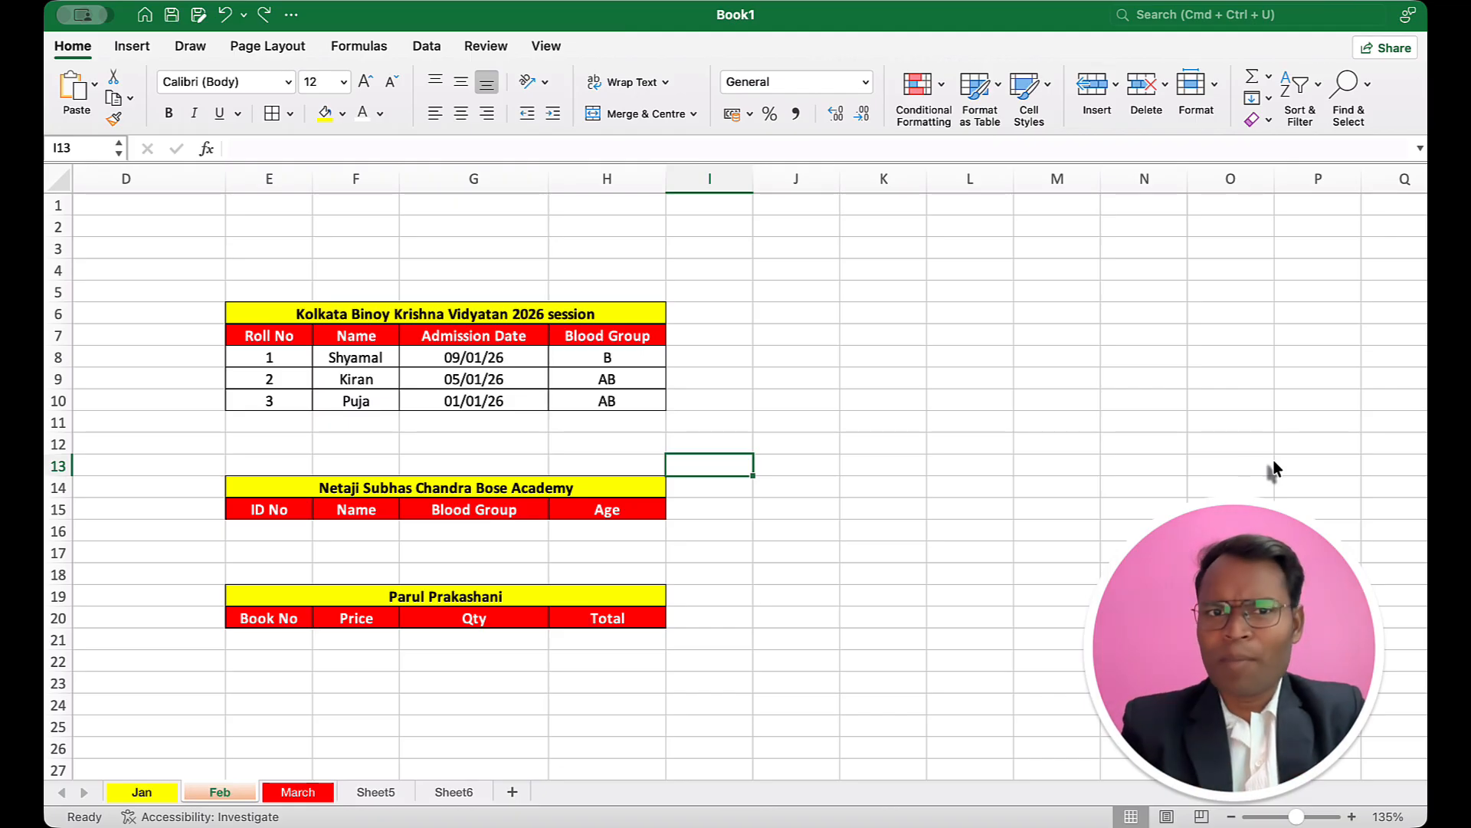
drag(253, 309, 411, 401)
drag(309, 494, 388, 512)
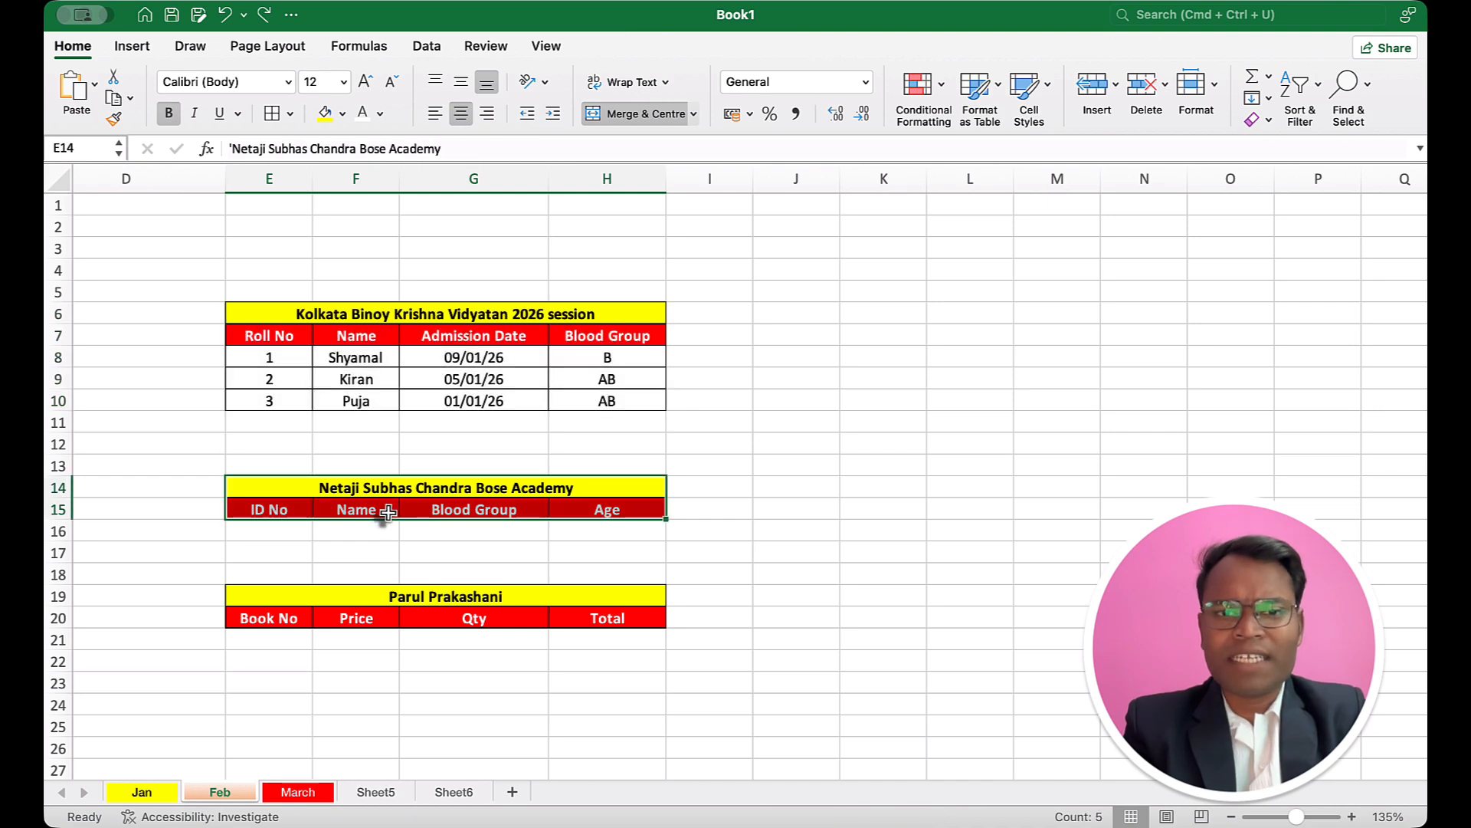
click(766, 311)
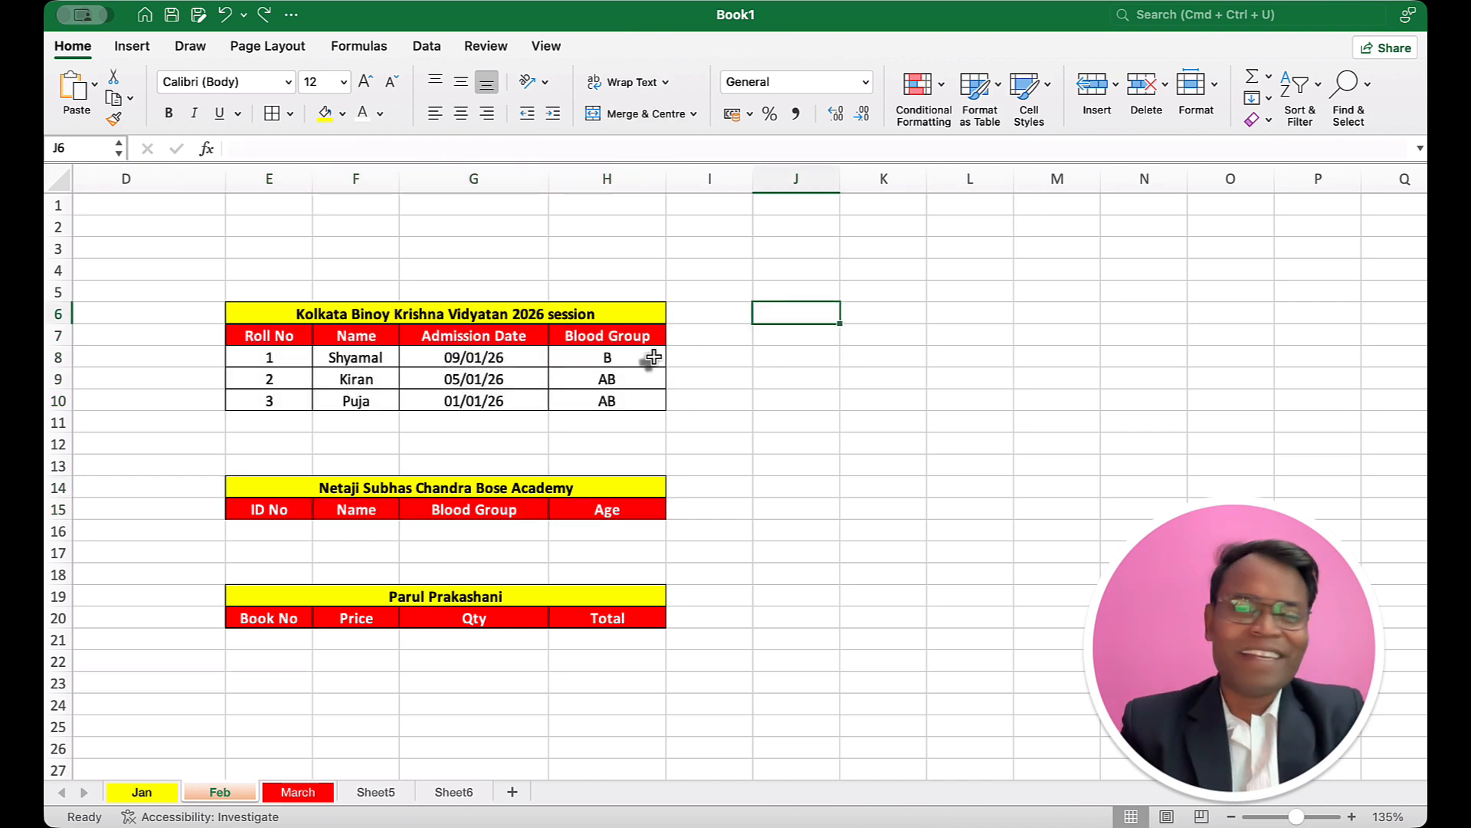
Step: Move the Netaji Subhas Chandra Bose Academy title and header rows from E14:H15 to the block starting at J6
drag(371, 486, 376, 502)
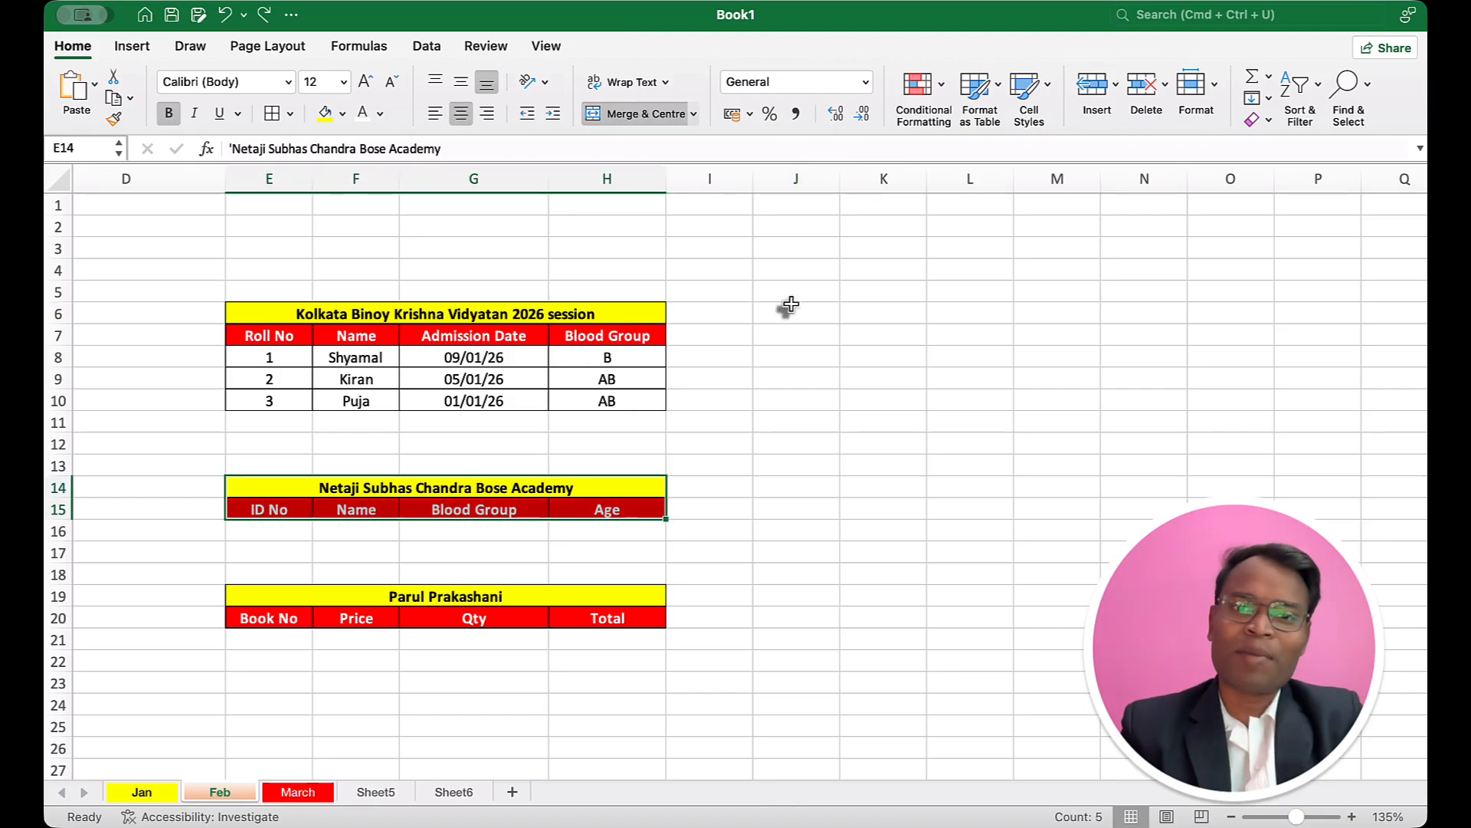
click(675, 466)
drag(371, 488, 374, 504)
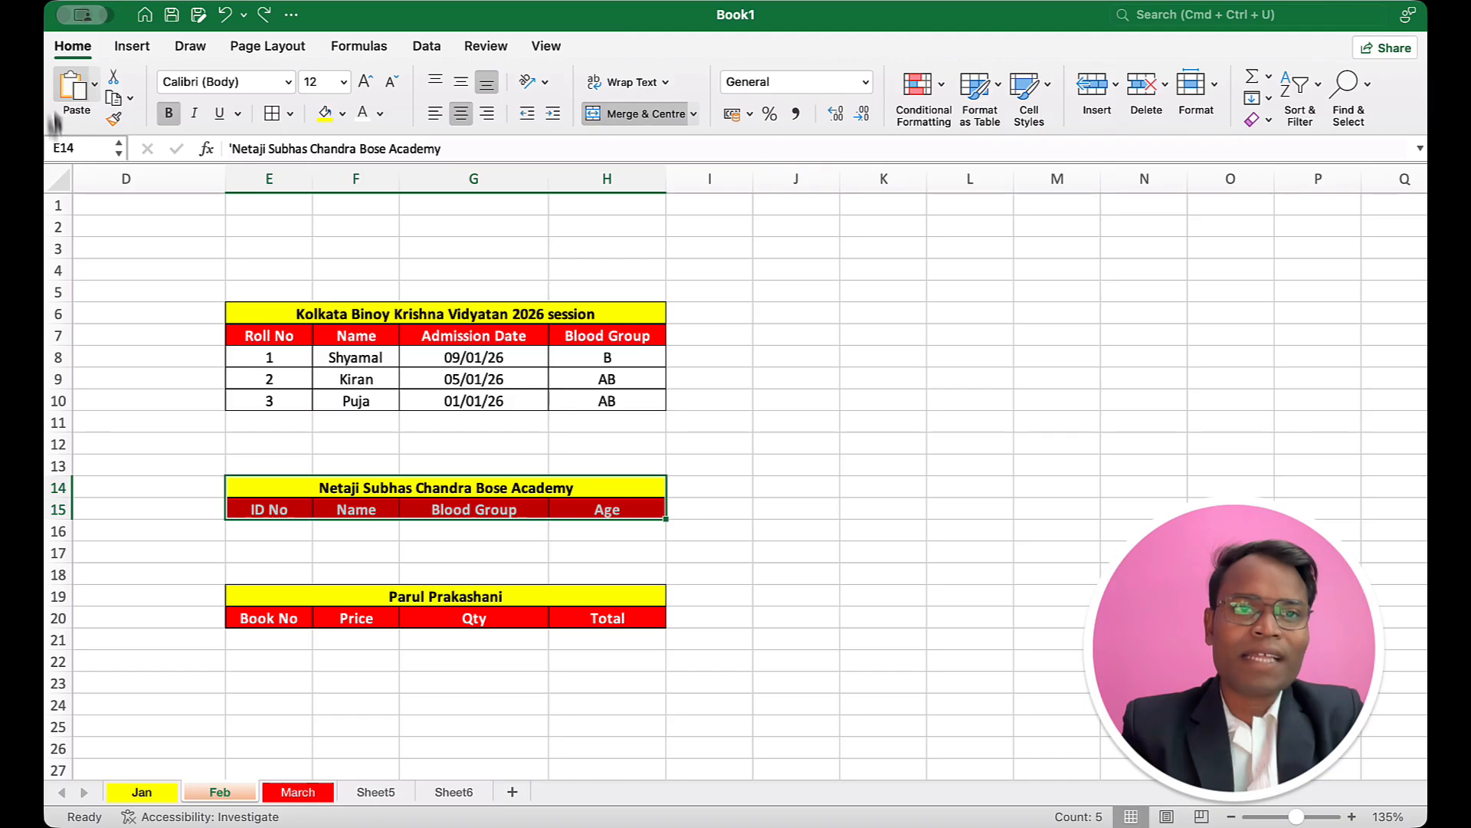
click(113, 78)
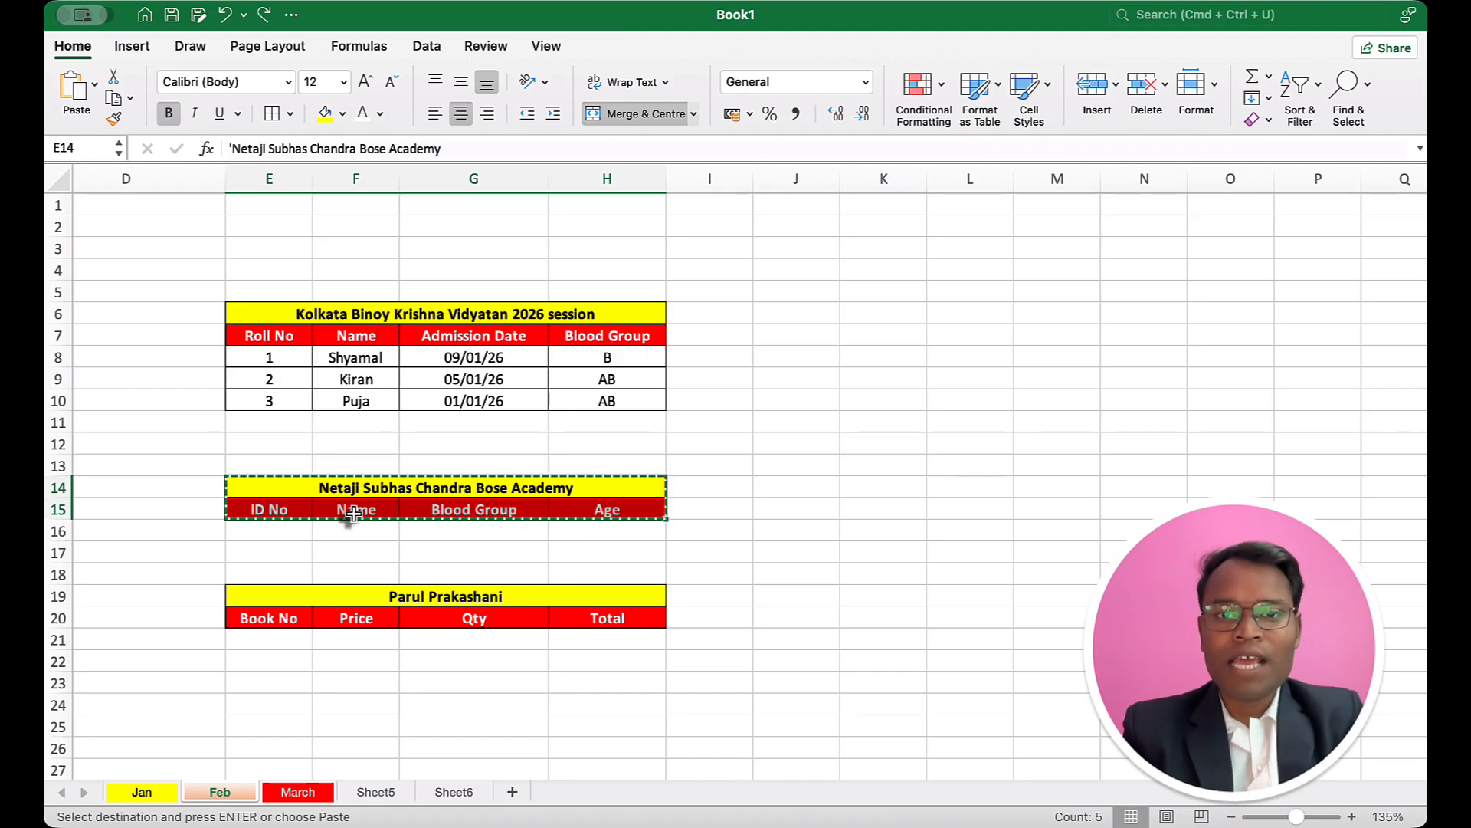
click(765, 311)
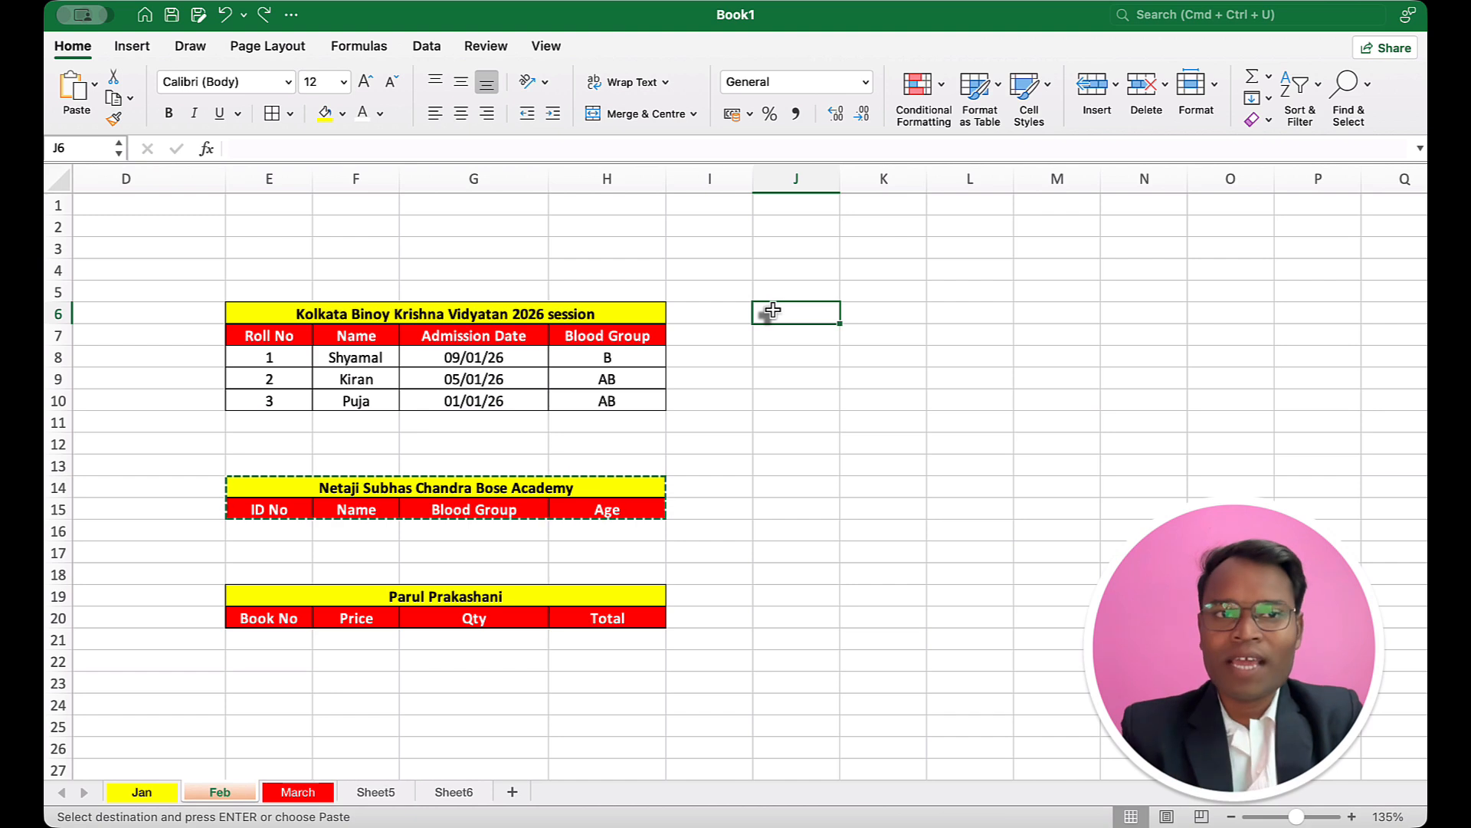
click(73, 86)
click(800, 529)
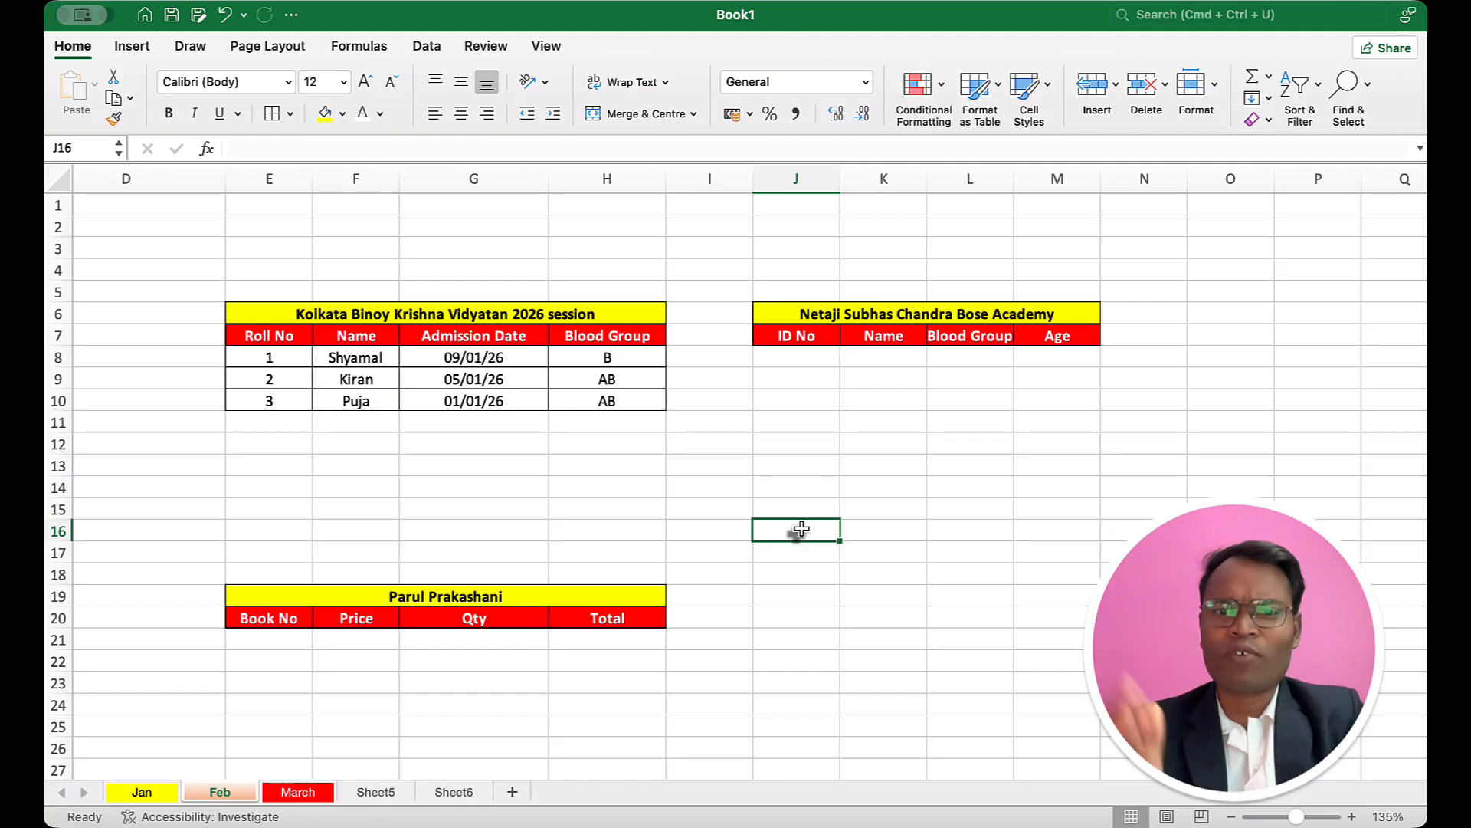
Step: Move the Parul Prakashani title and header rows from E19:H20 to the block starting at O6
drag(407, 600, 412, 621)
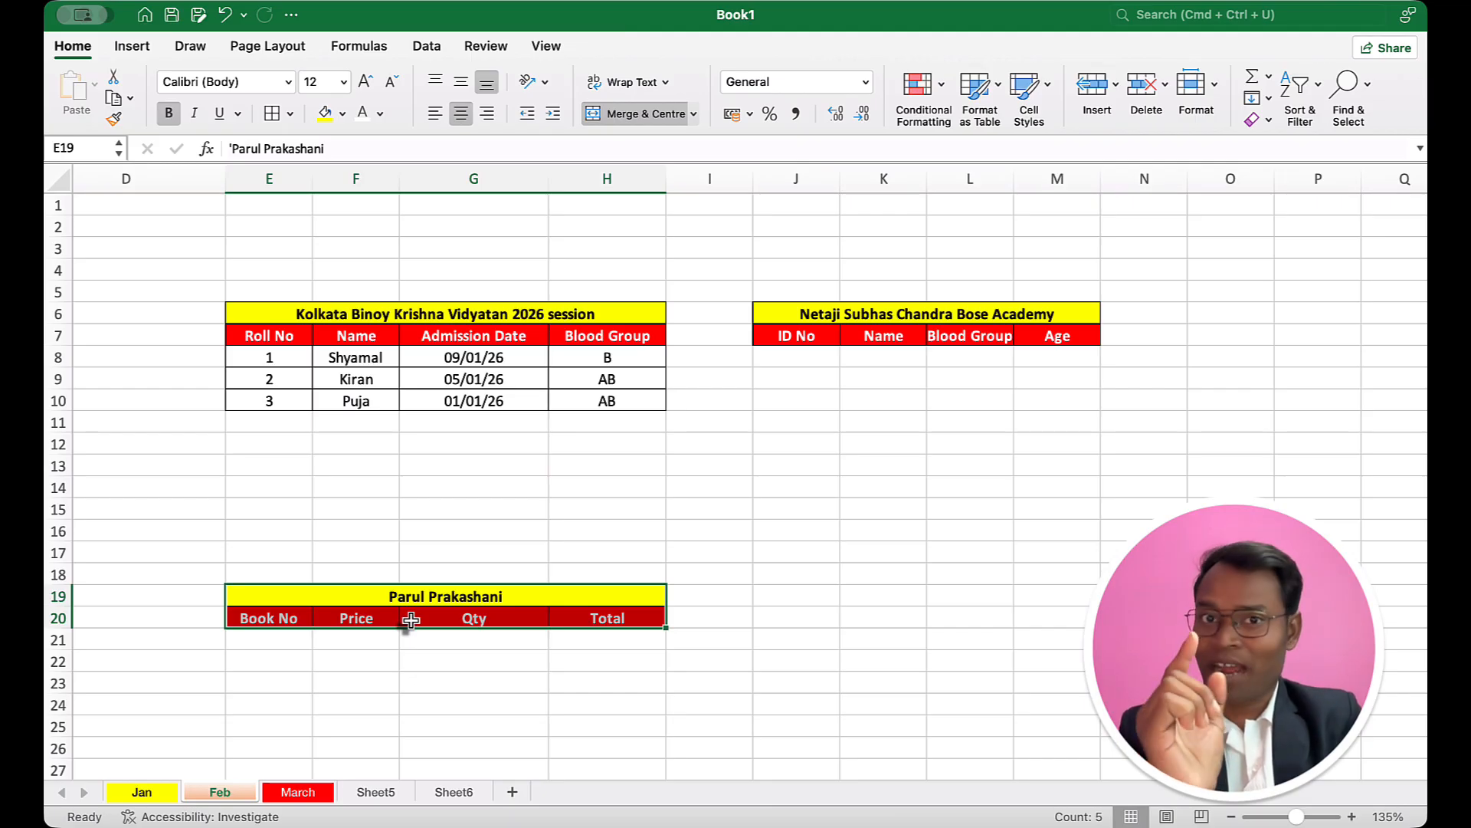
key(super+c)
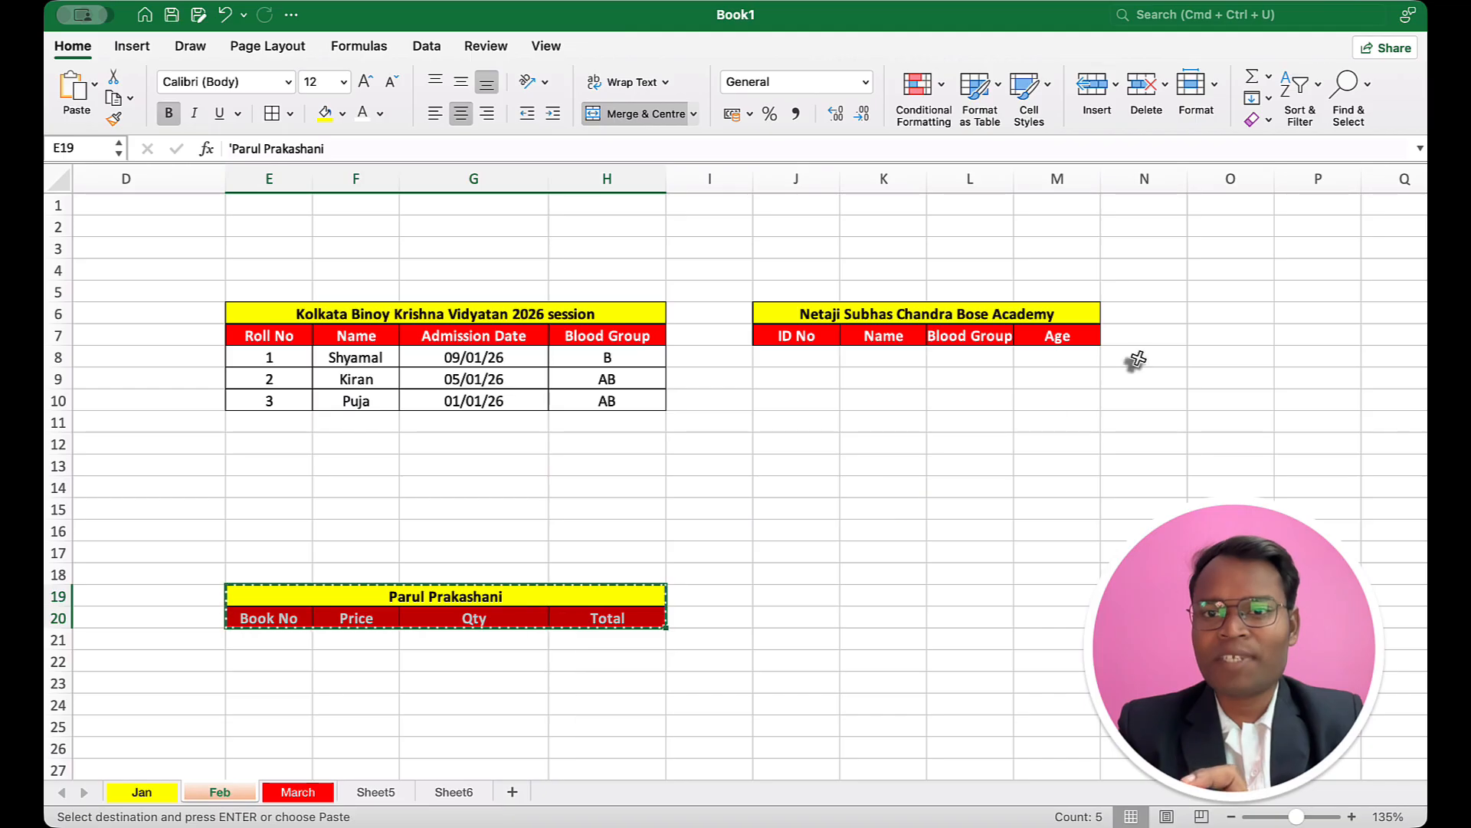
click(1196, 311)
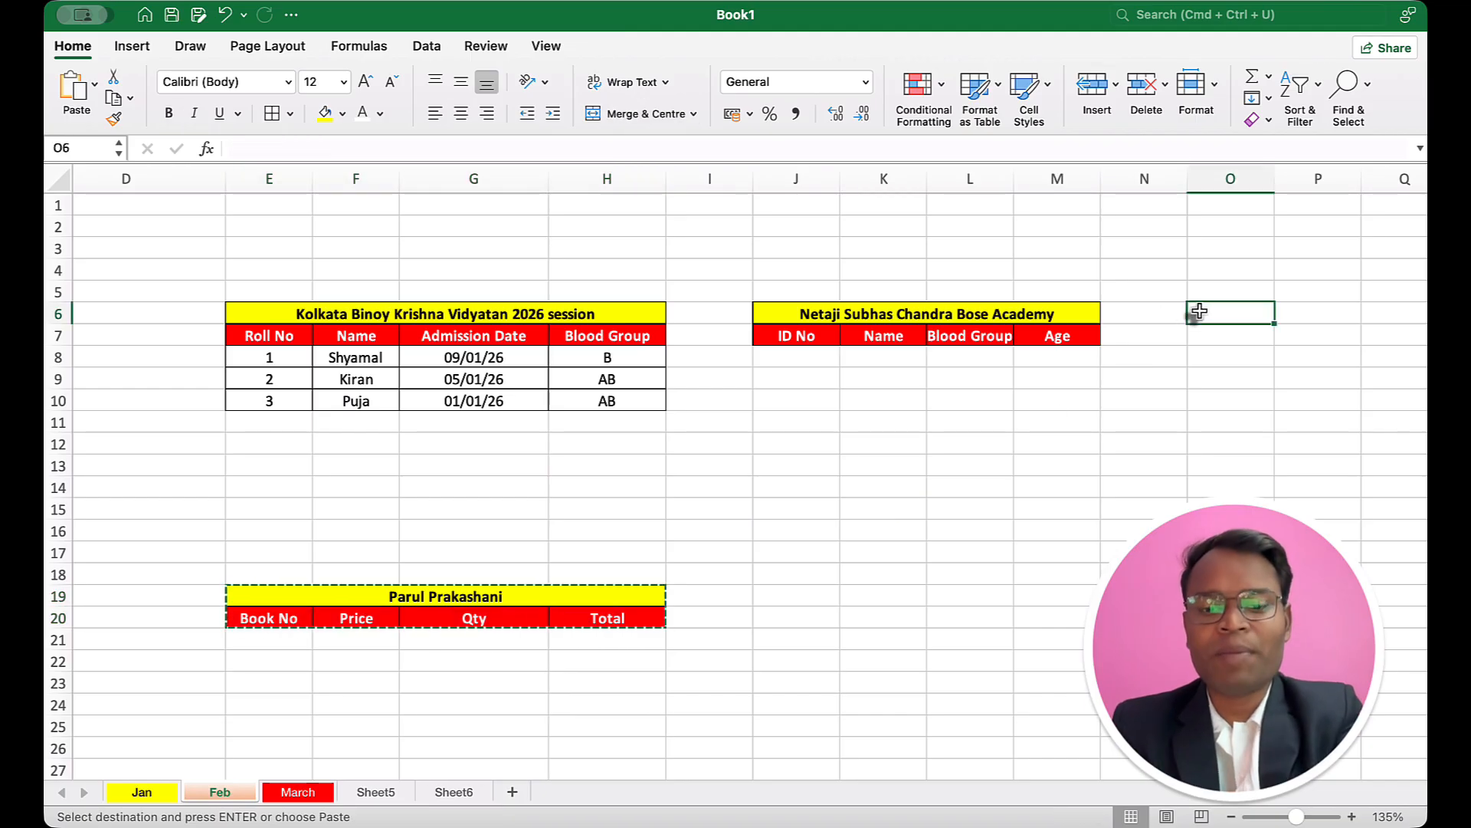
key(super+v)
click(1162, 402)
scroll(1162, 402, right, 1)
scroll(1165, 404, right, 2)
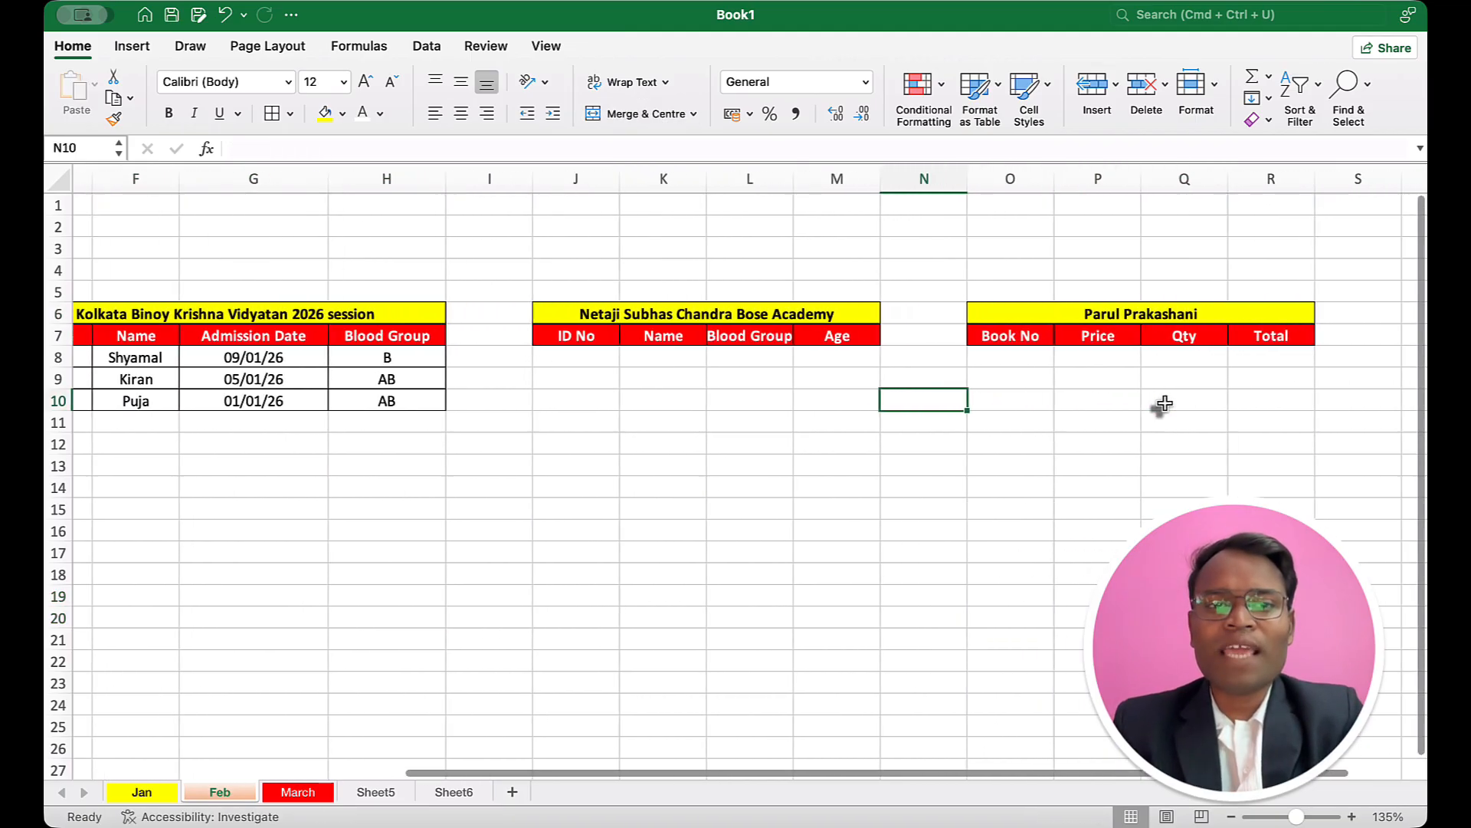